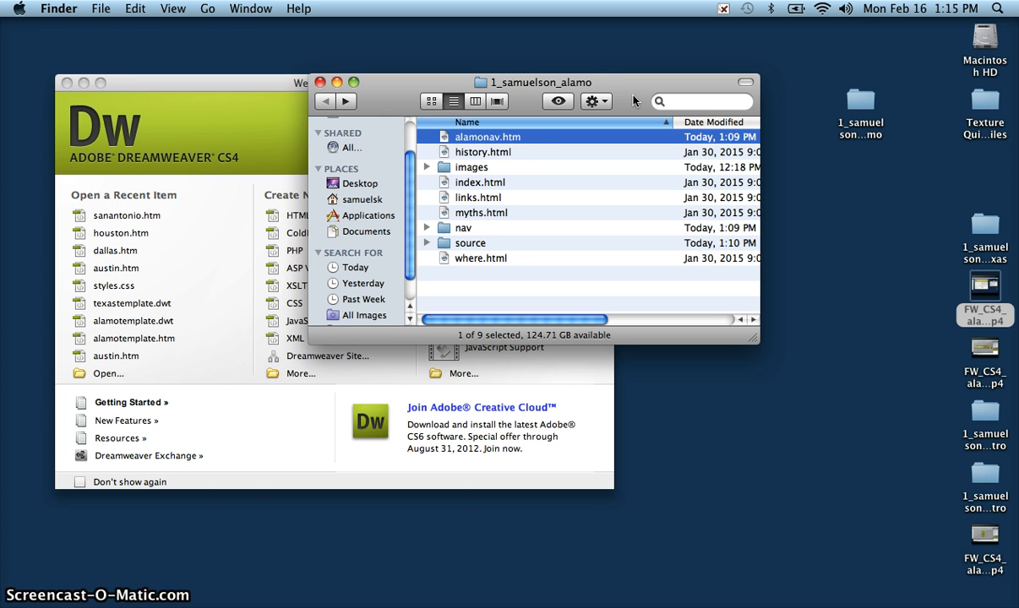
Open index.html from the 1_samuelson_alamo folder in the browser, review the page and close it.
left_click(487, 150)
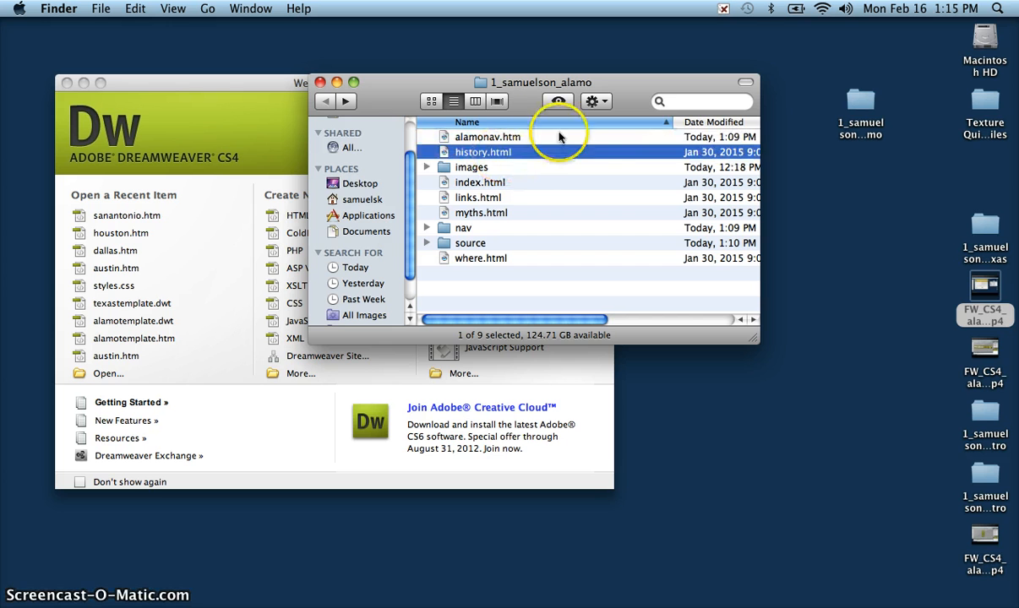
double_click(490, 183)
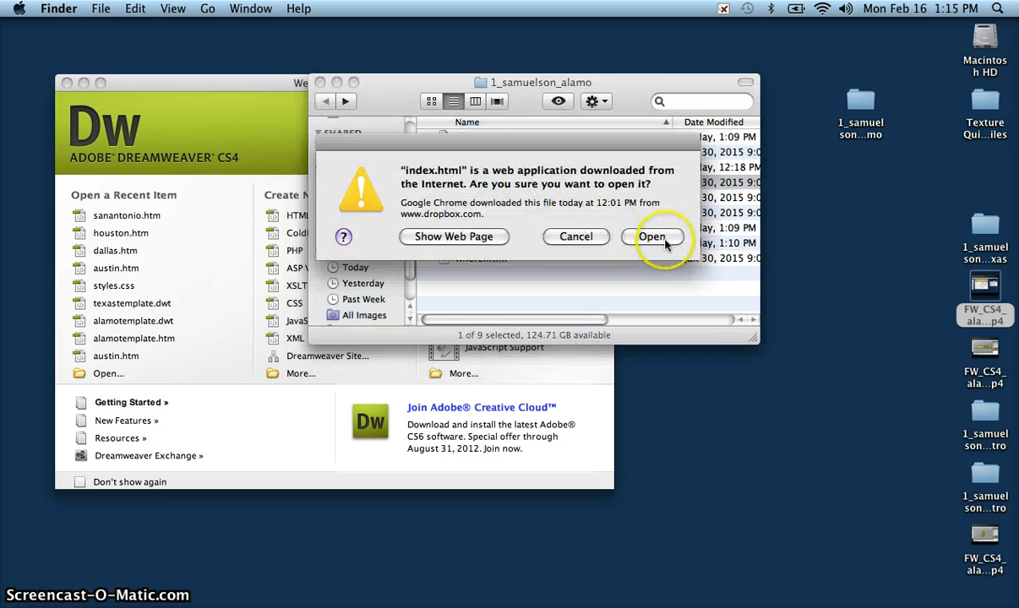
left_click(657, 237)
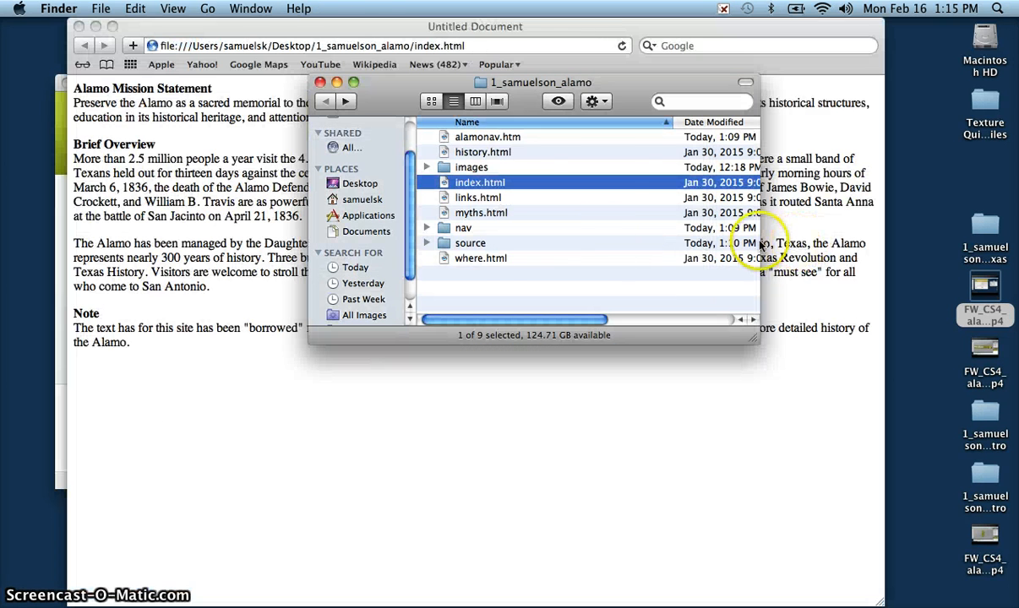
left_click(249, 262)
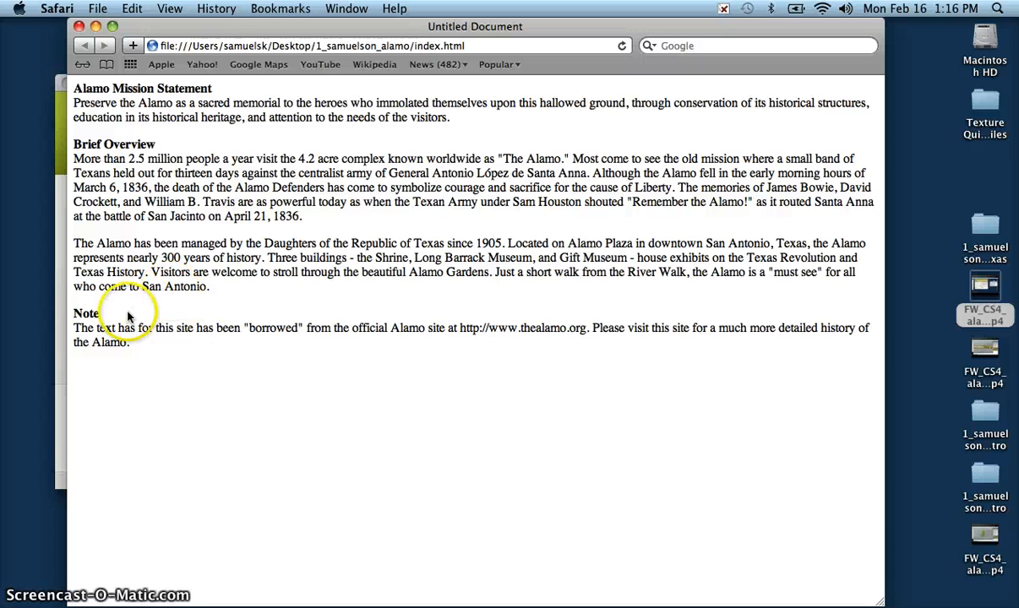
left_click(79, 28)
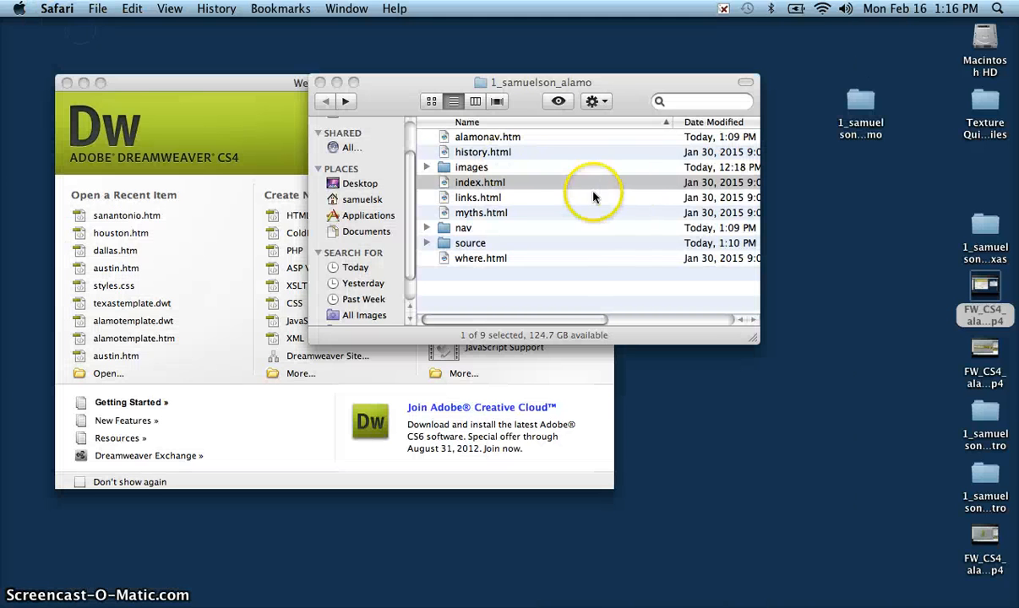
Open history.html in the browser, look through its text and images, and close it.
double_click(479, 154)
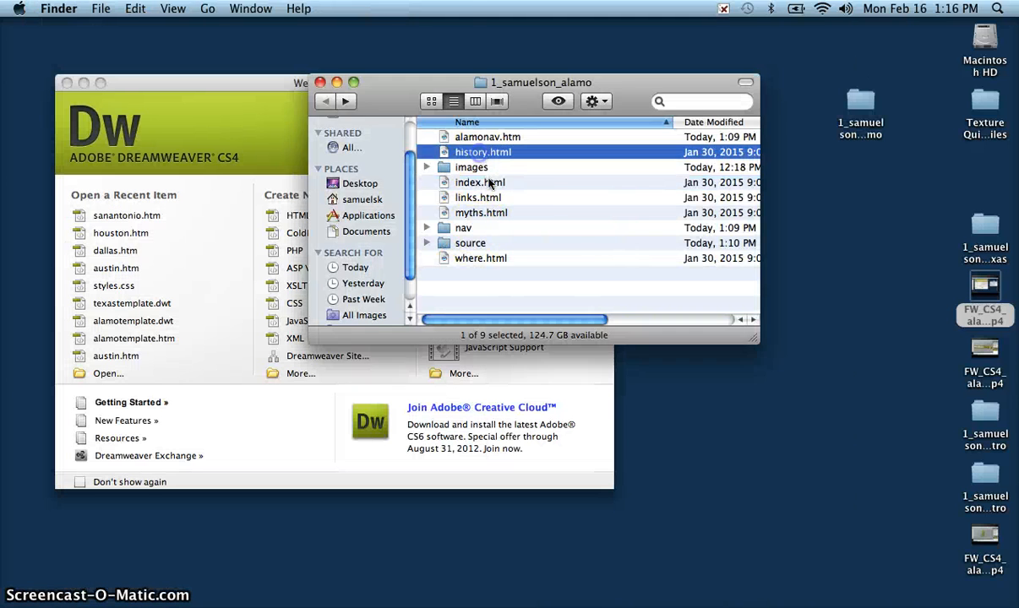
left_click(651, 244)
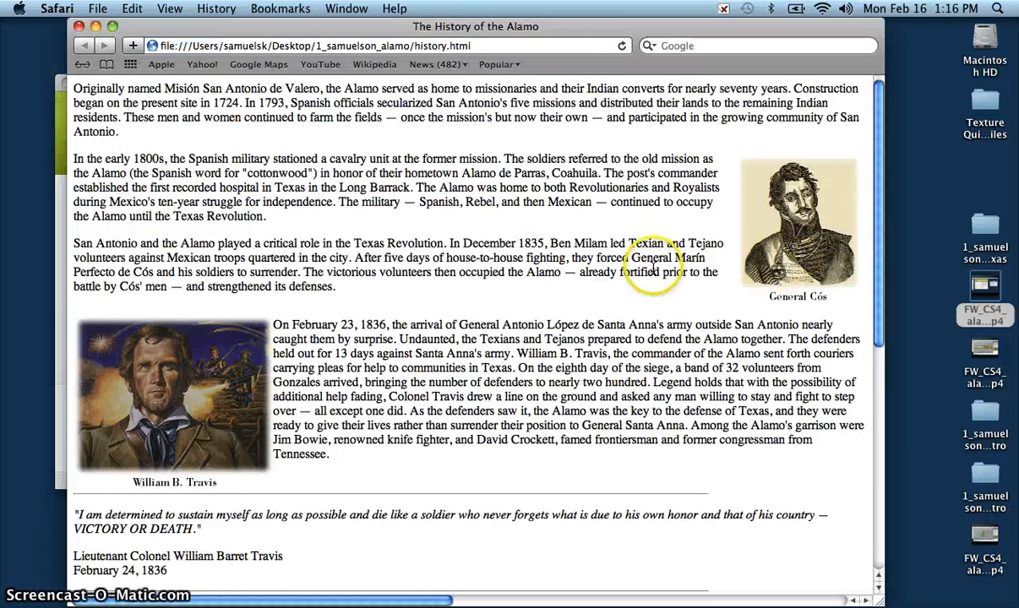
scroll(586, 427, "down", 5)
scroll(587, 359, "up", 5)
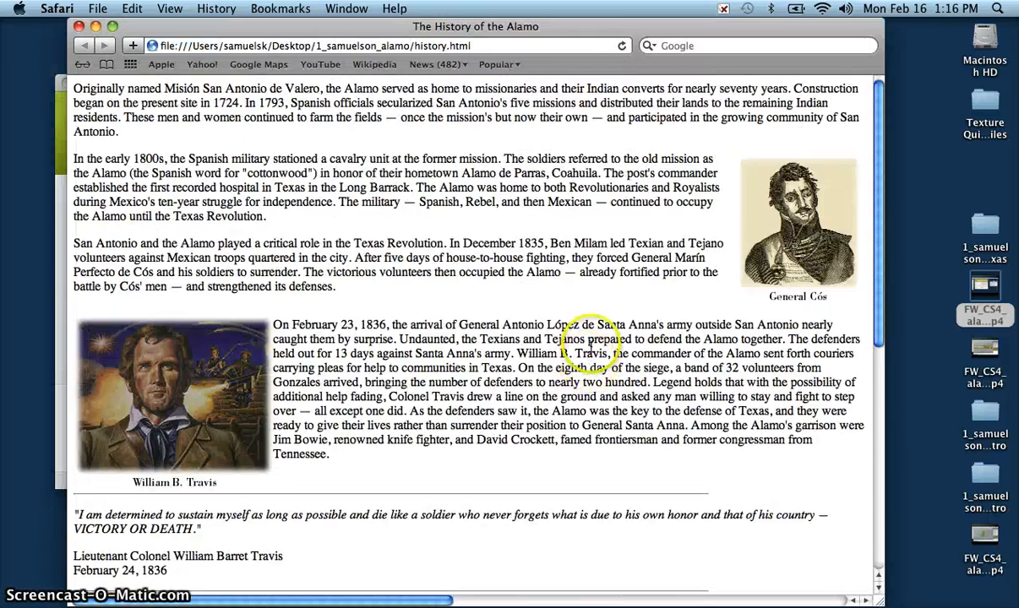
scroll(589, 353, "down", 5)
scroll(591, 351, "up", 5)
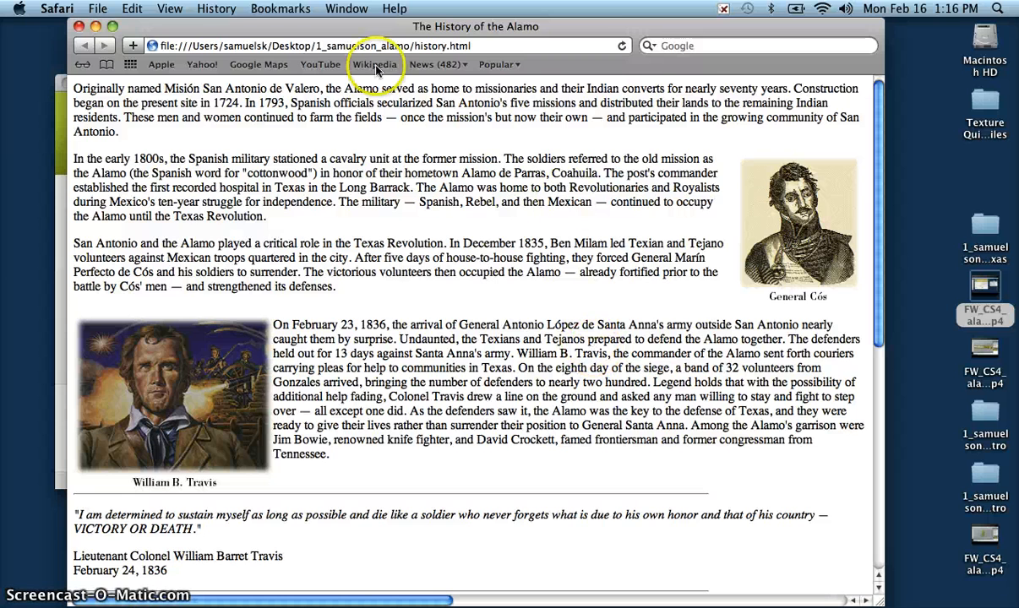
left_click(80, 28)
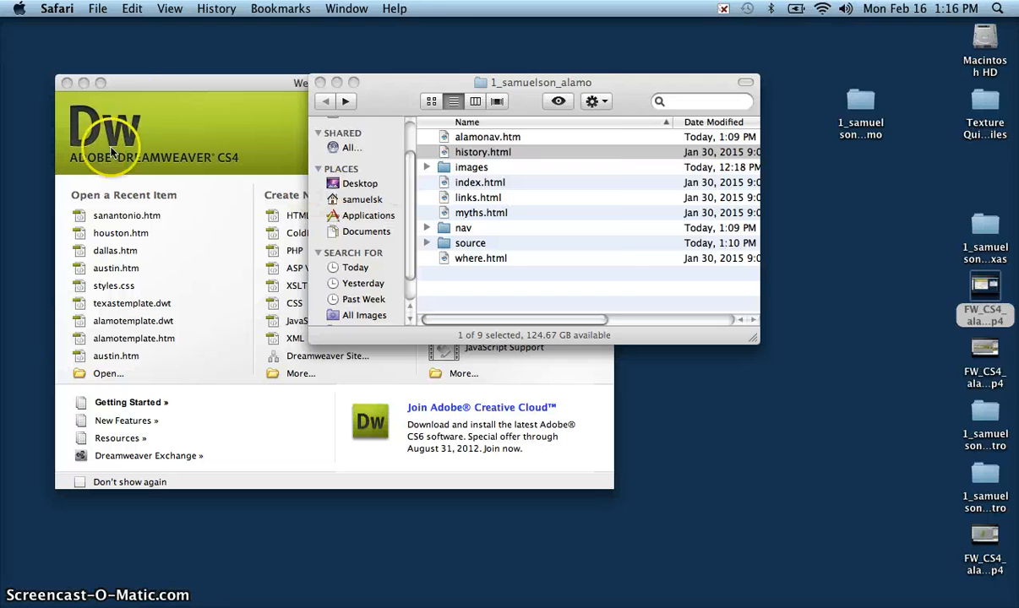
Switch to Dreamweaver, create a new HTML page and save it as a template named alamotemplate in the alamo site.
left_click(165, 84)
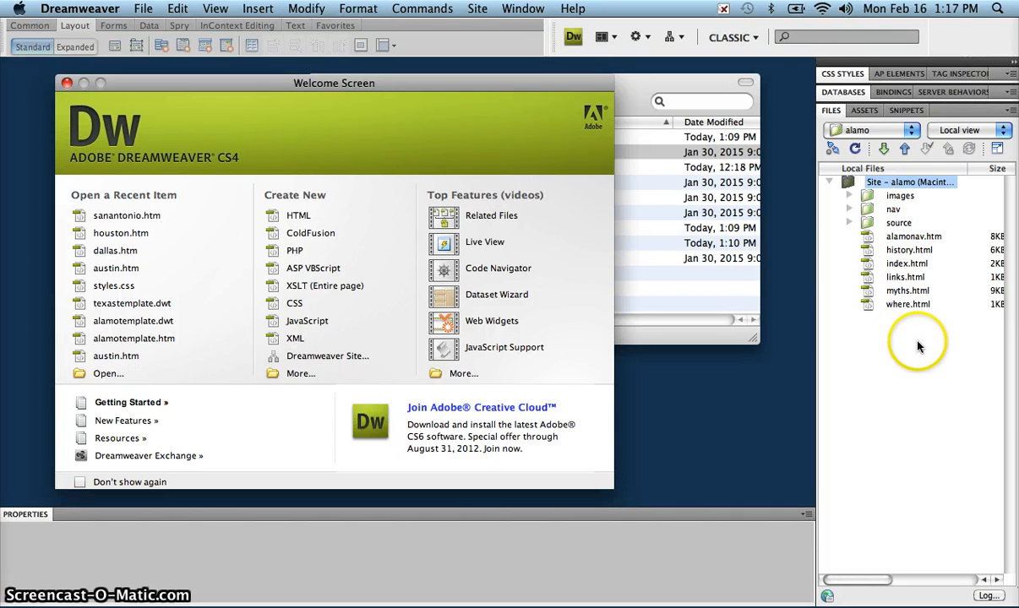
left_click(302, 218)
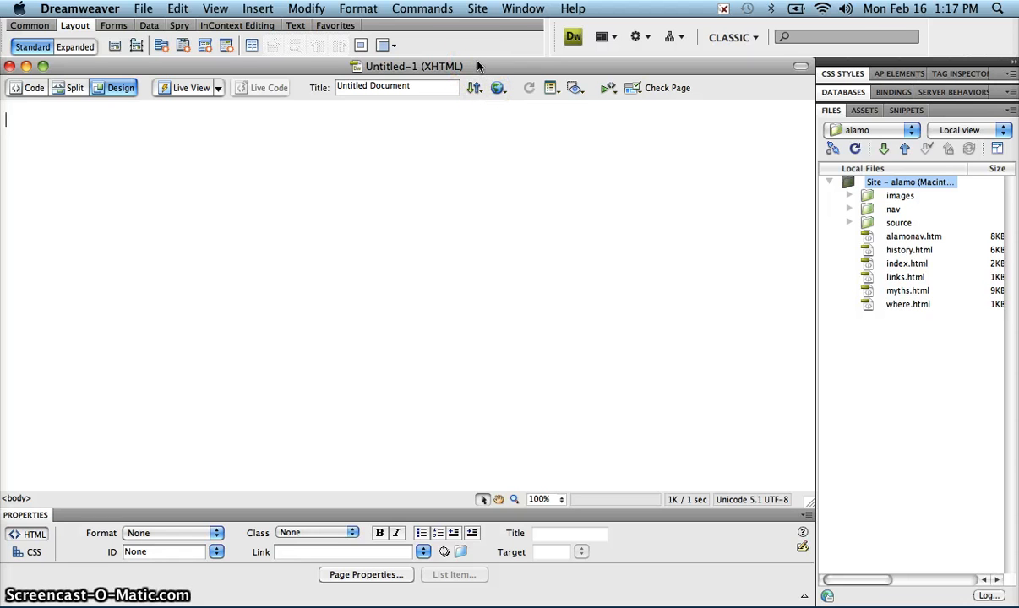
left_click(144, 11)
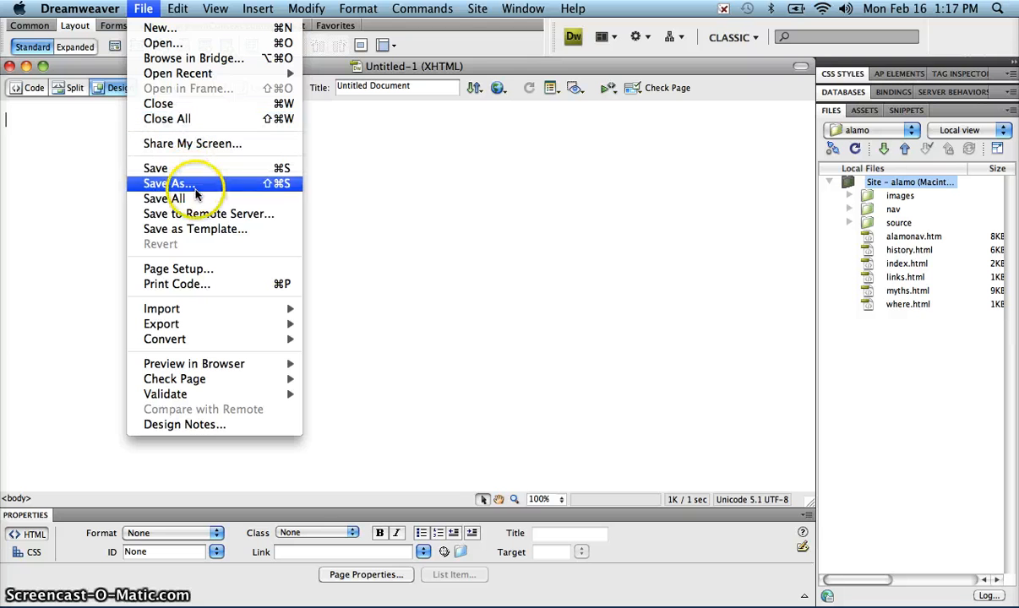
left_click(175, 230)
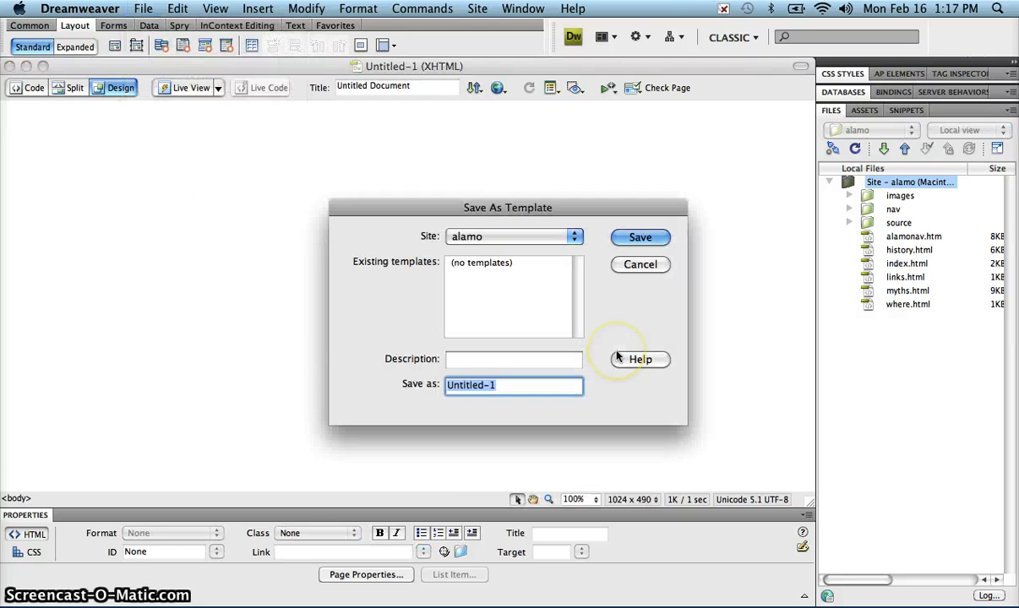
type("alamo")
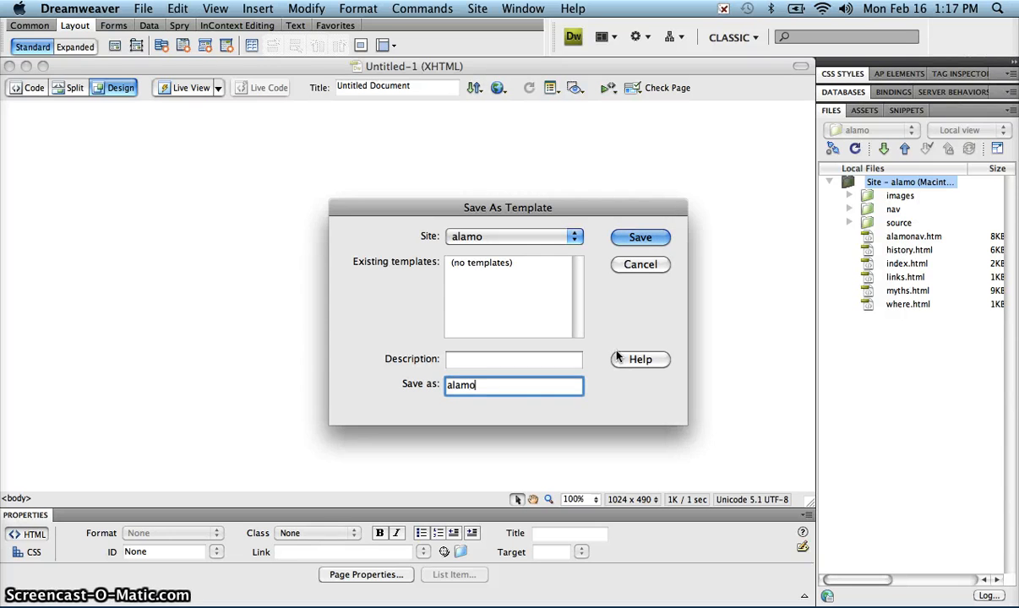
type("template")
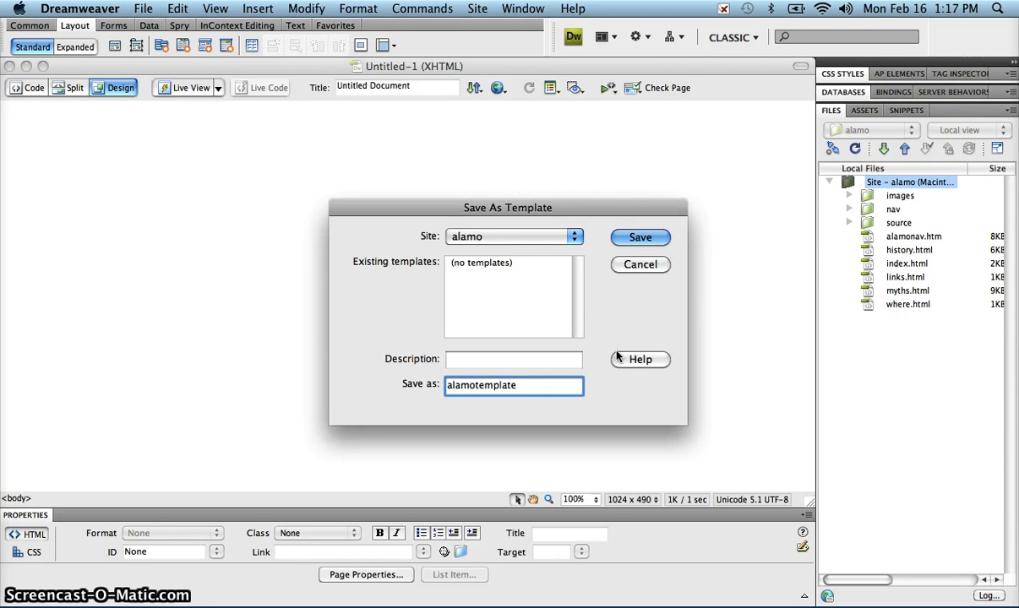
key("Return")
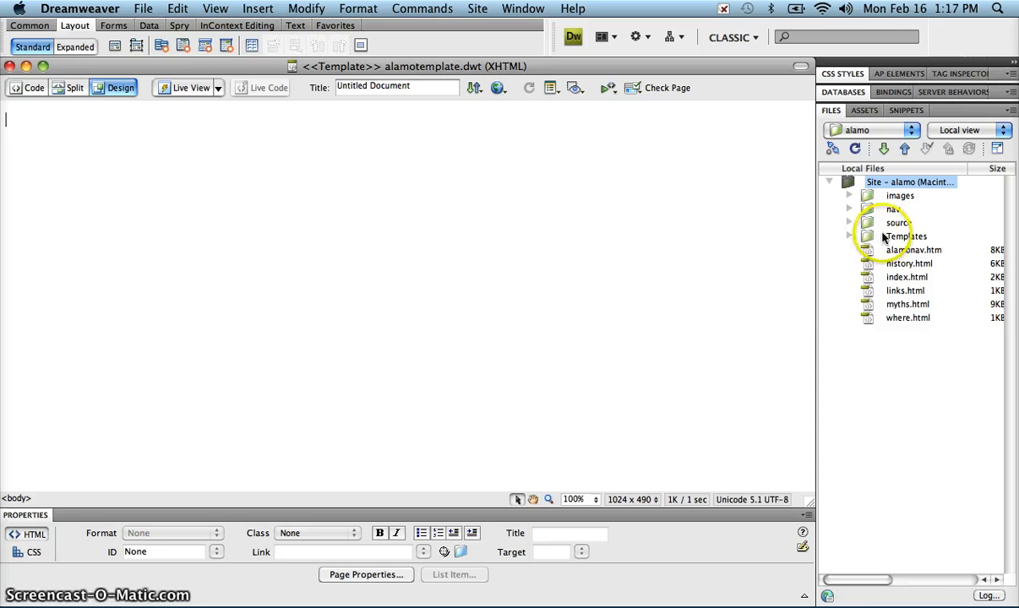
Check the contents of the site's Templates folder and return to the template document.
left_click(848, 237)
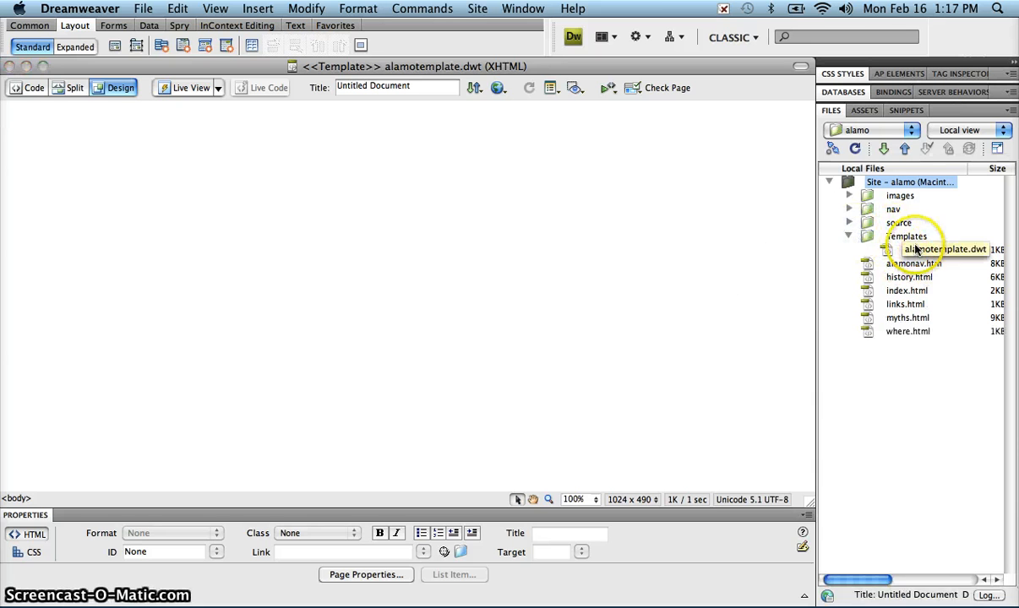
left_click(848, 236)
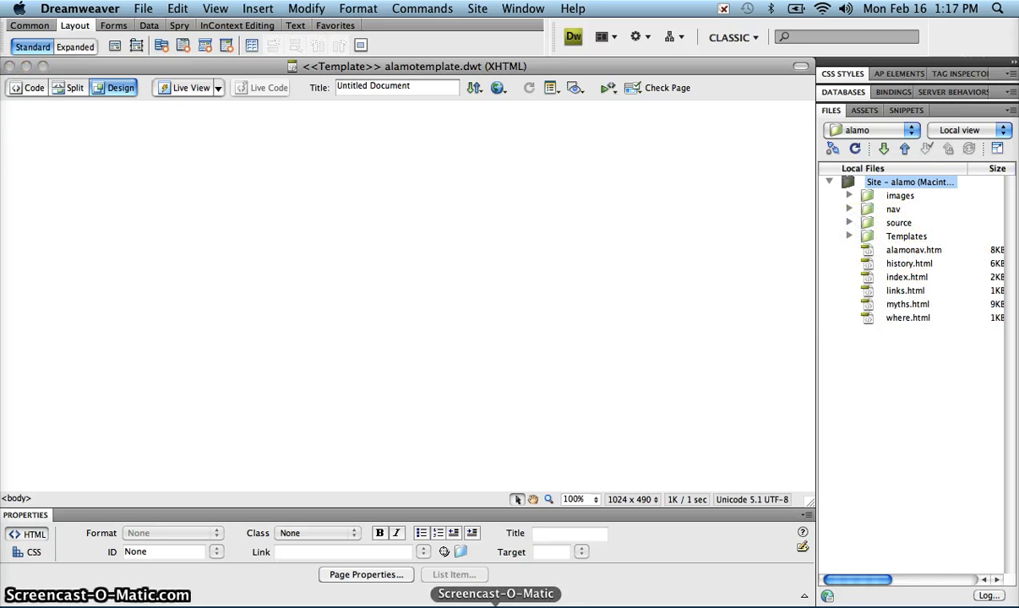
left_click(384, 70)
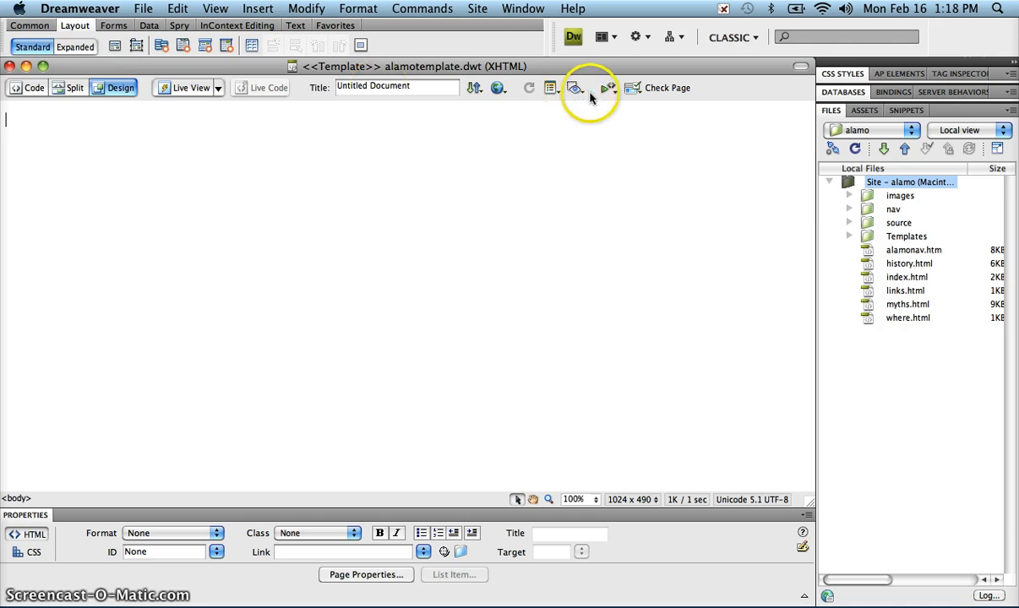
Show all CSS styles in place of the site files and enlarge the rules list slightly.
left_click(843, 74)
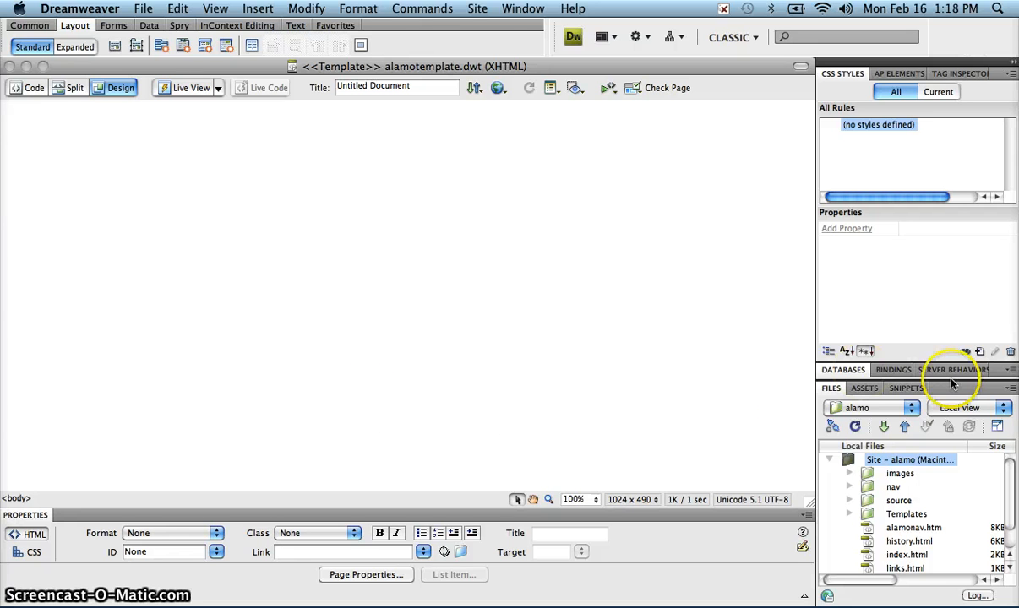
left_click(833, 387)
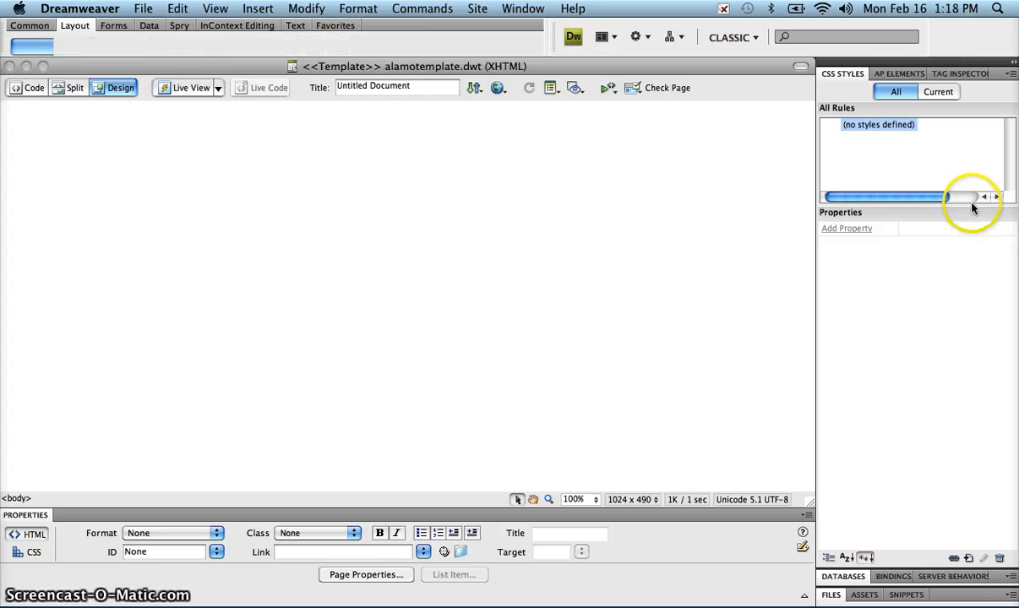
left_click(905, 98)
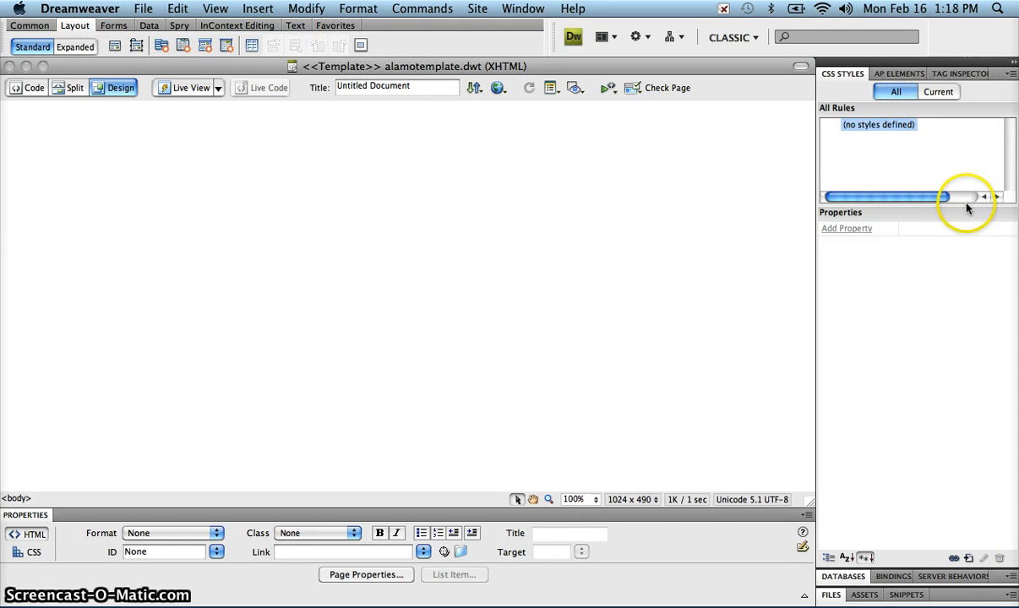
left_click(960, 219)
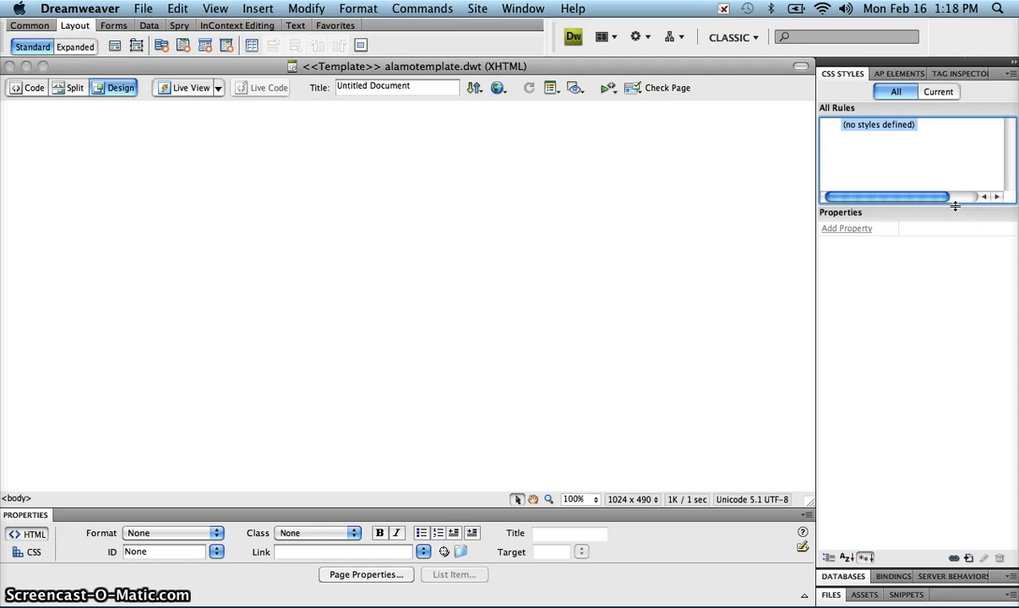
left_click_drag(955, 205, 957, 228)
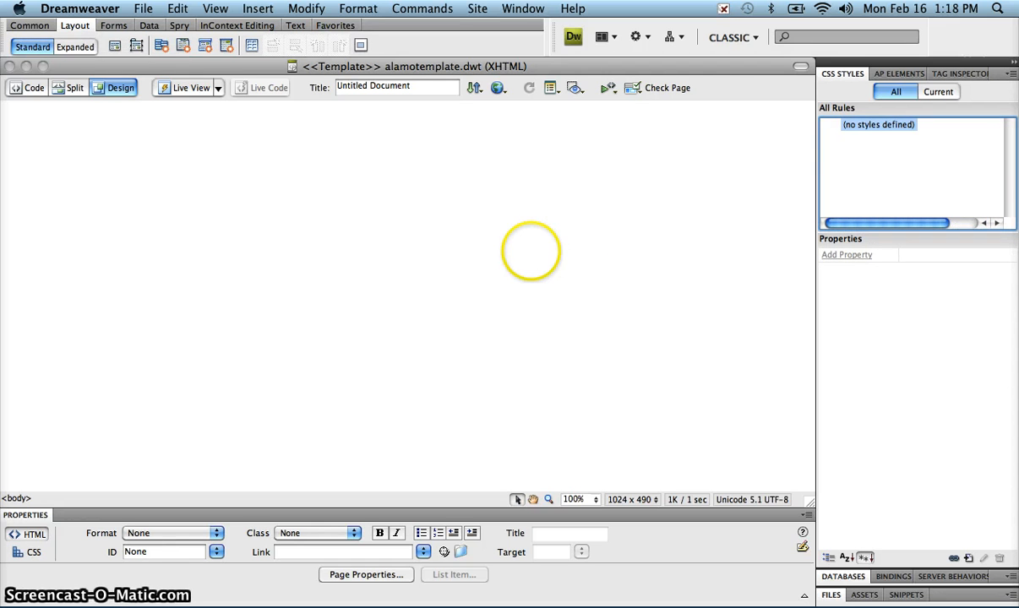
Draw an AP Div about 869 px wide and 156 px high near the top of the page and name it container.
left_click(79, 91)
left_click(75, 27)
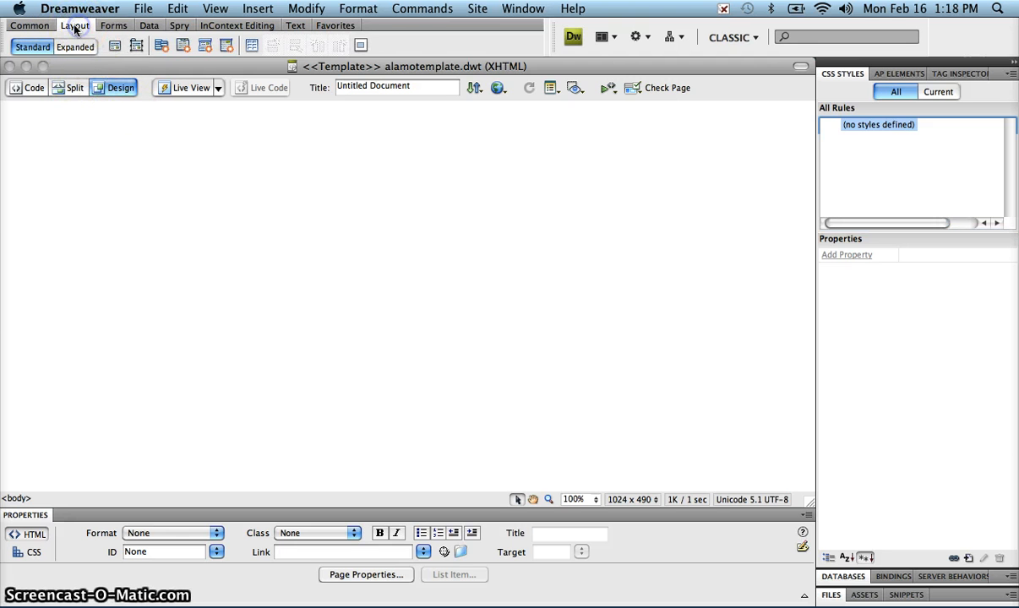
left_click(75, 25)
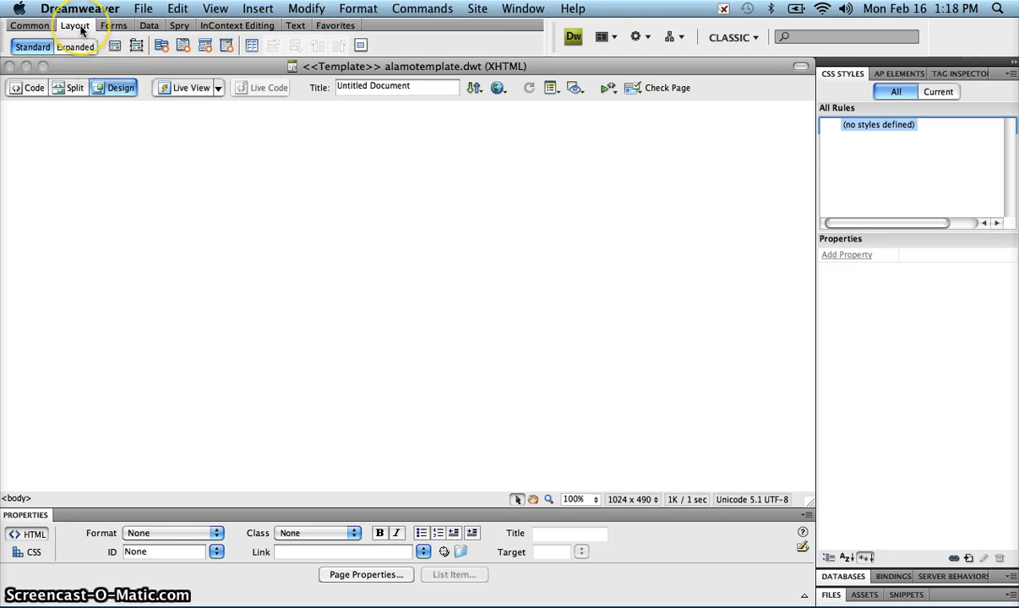
left_click(136, 47)
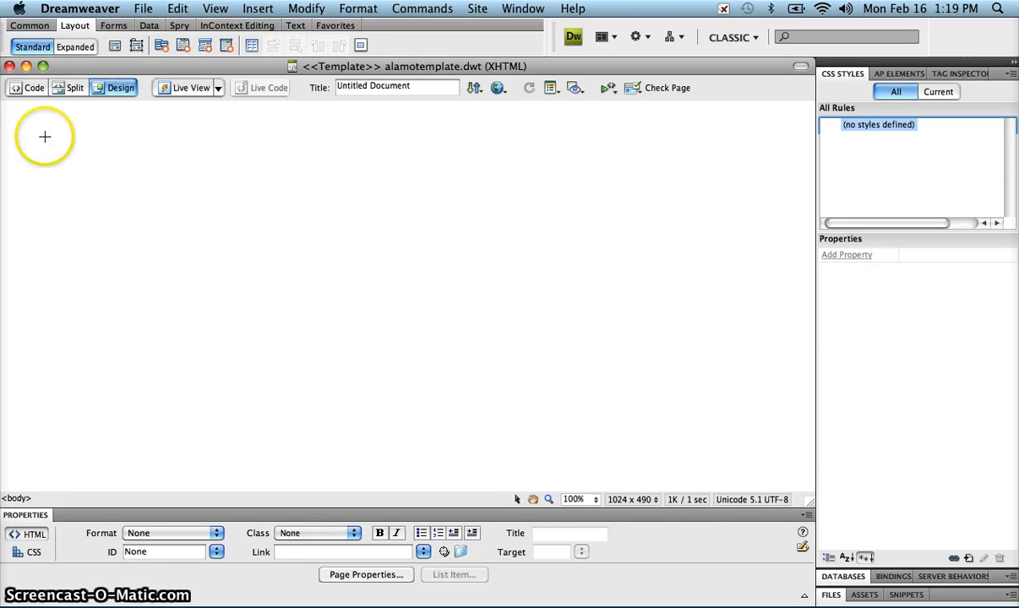
mouse_move(26, 124)
left_mouse_down()
mouse_move(505, 239)
mouse_move(720, 248)
left_mouse_up()
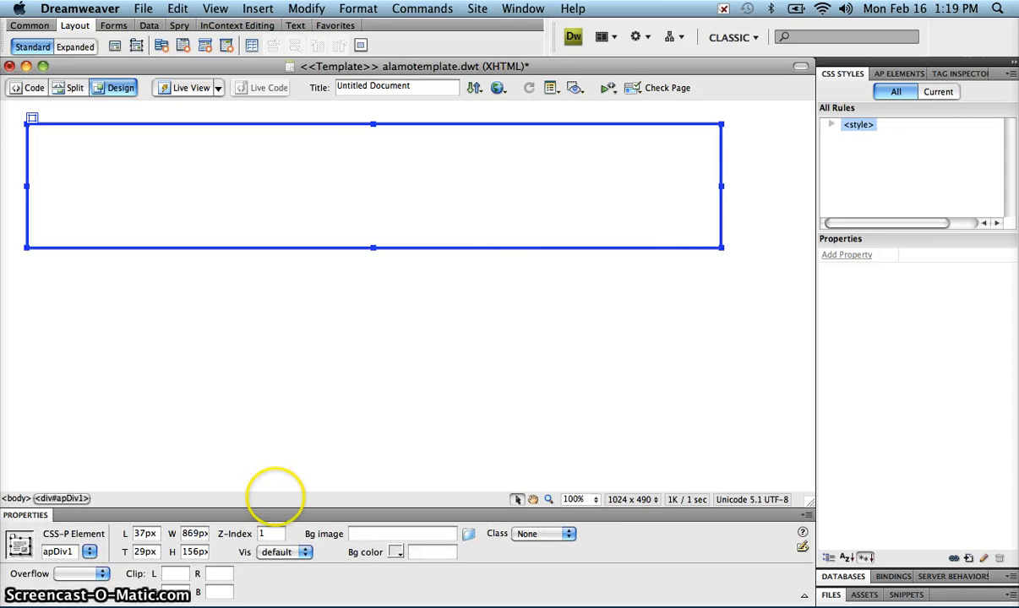
left_click(290, 124)
double_click(57, 551)
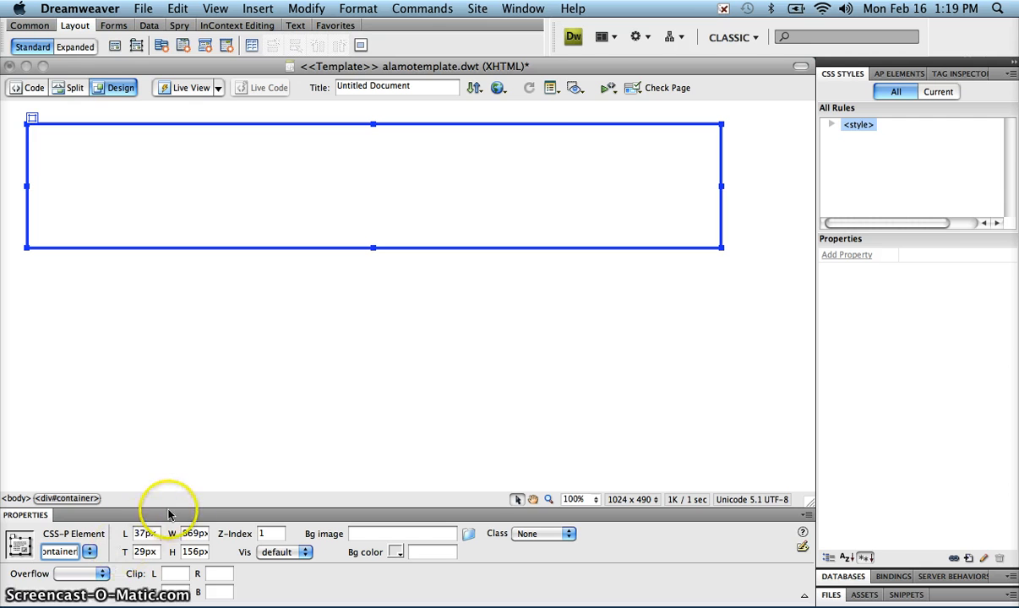
Set the container div's width to 920px and its height to 680px.
left_click(193, 534)
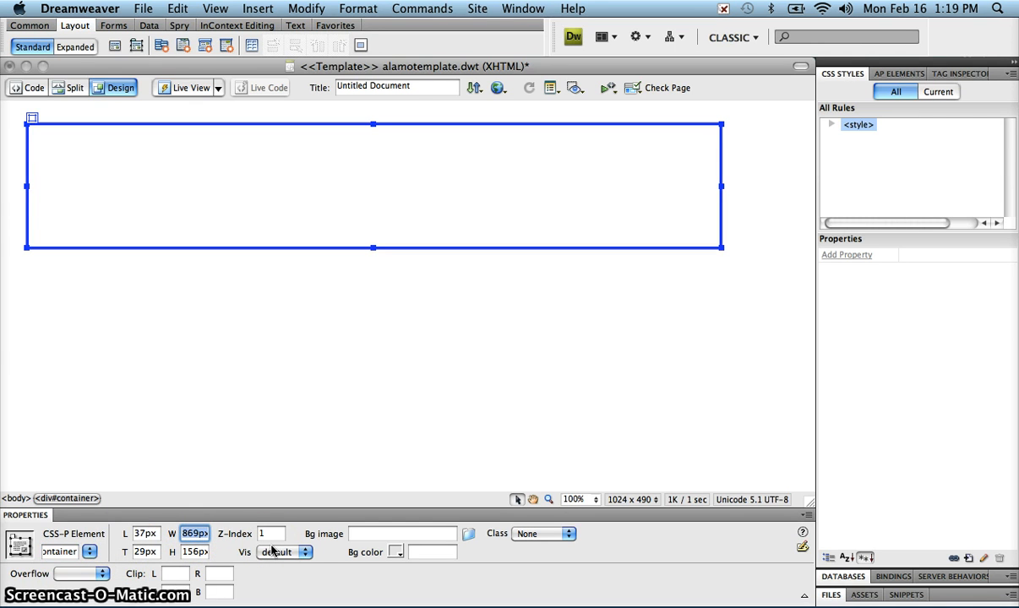
type("920p")
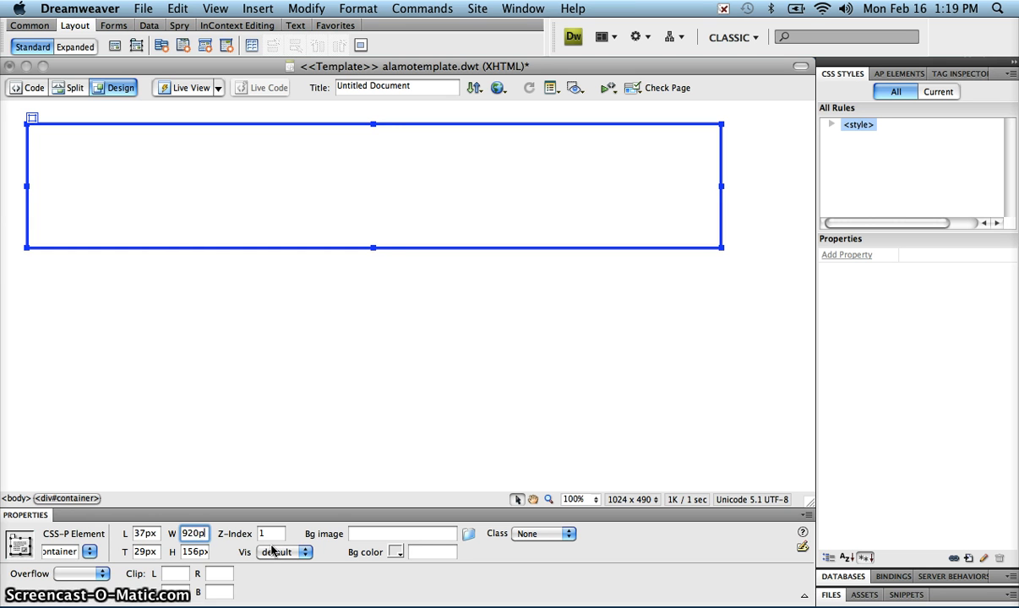
type("x")
key("Return")
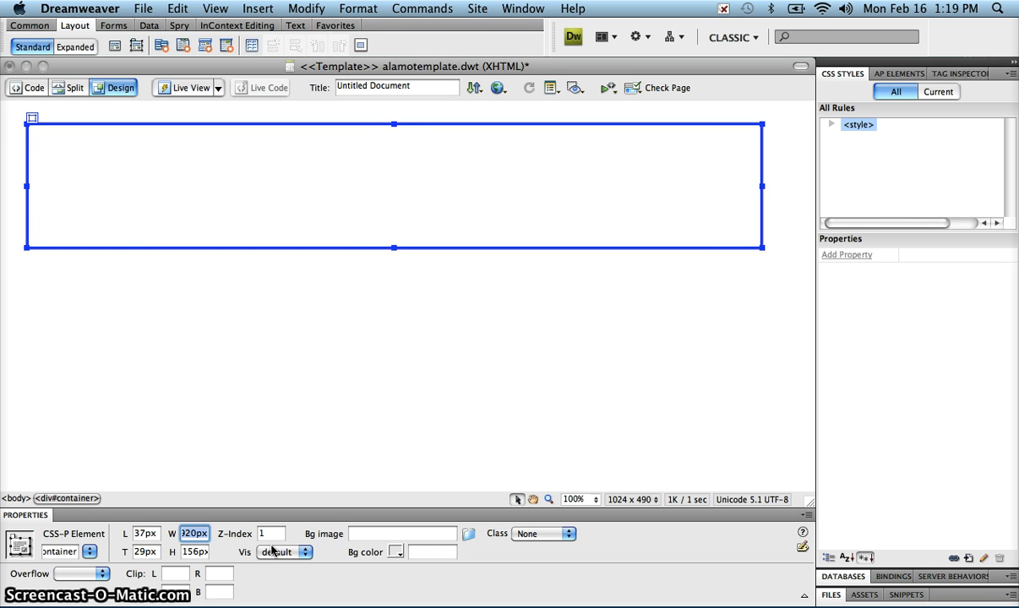
key("Tab")
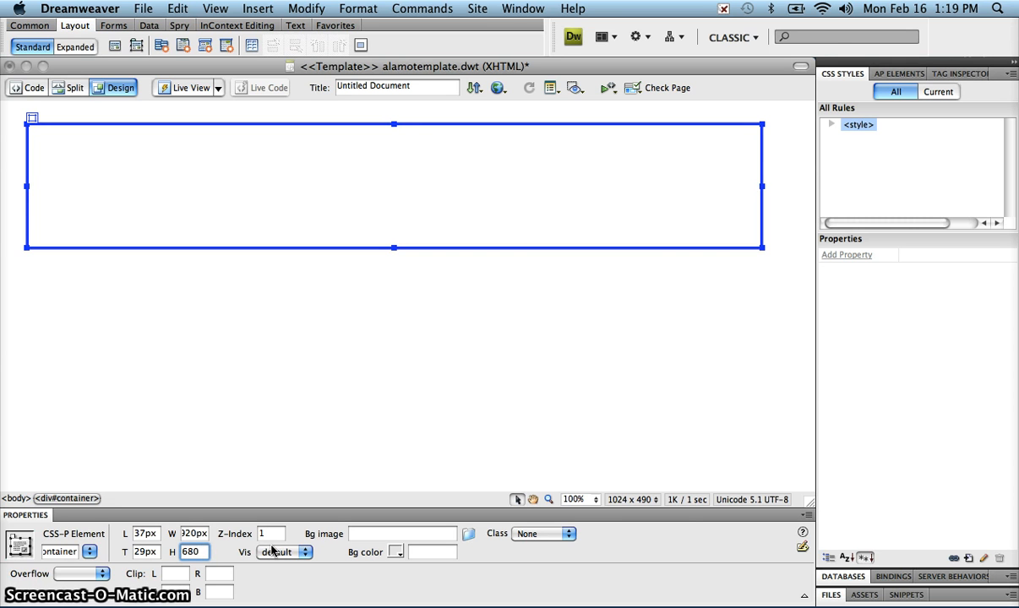
type("680px")
key("Return")
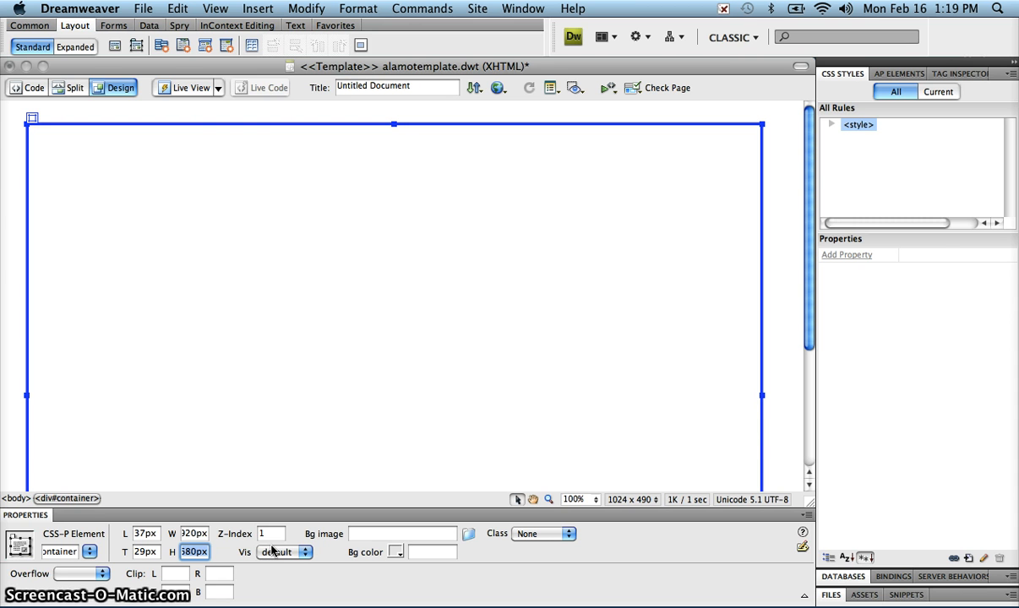
Change the position property of the #container rule to relative.
left_click(831, 124)
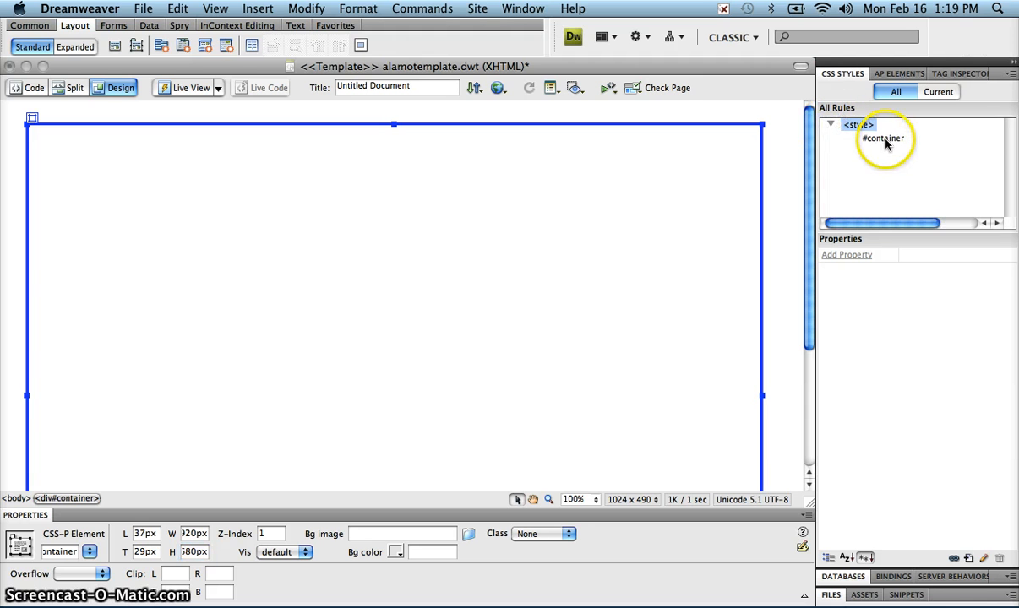
left_click(883, 138)
left_click(887, 140)
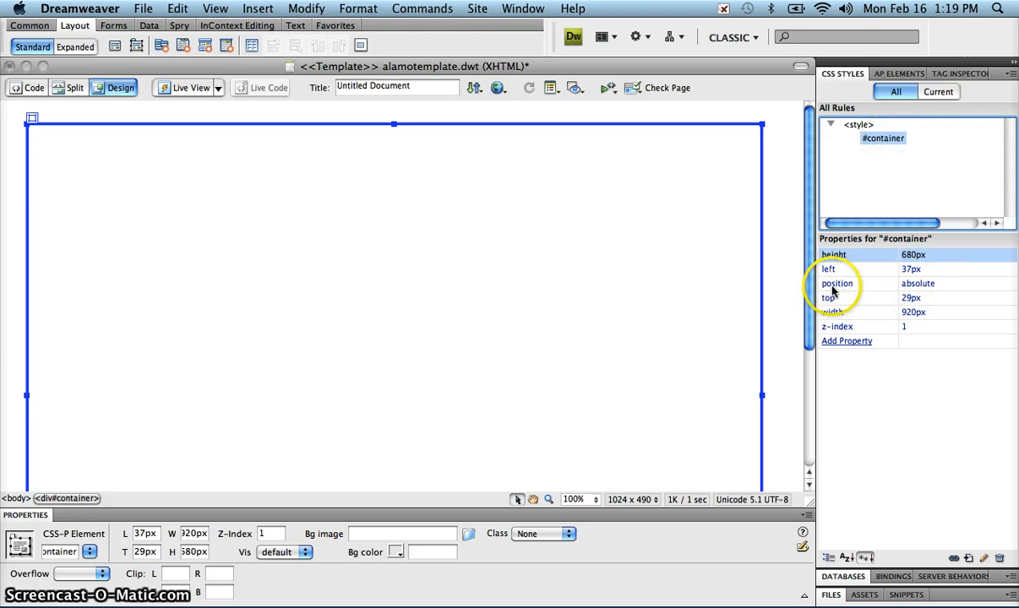
left_click(942, 286)
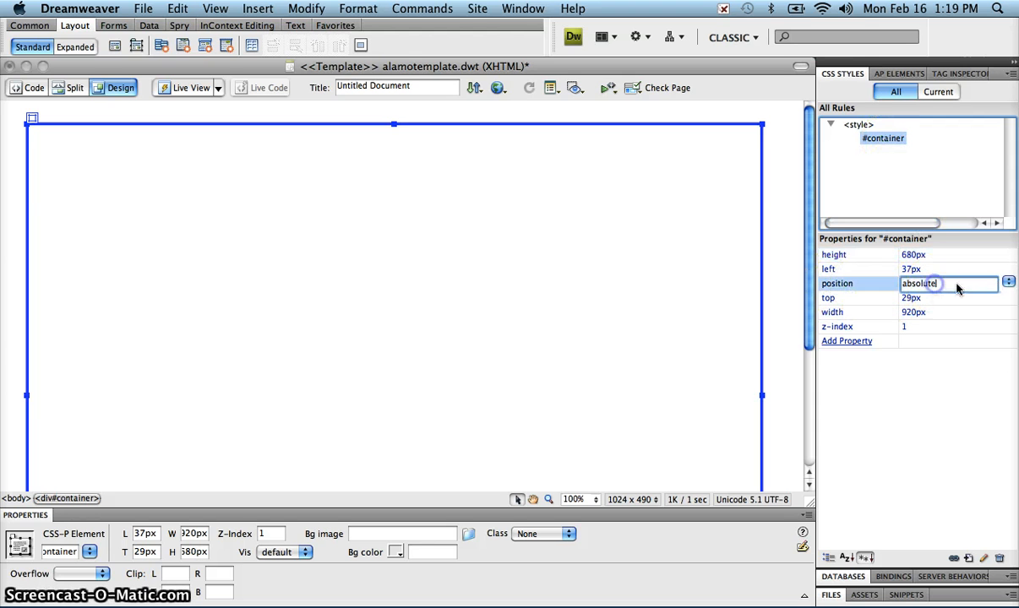
left_click(1008, 282)
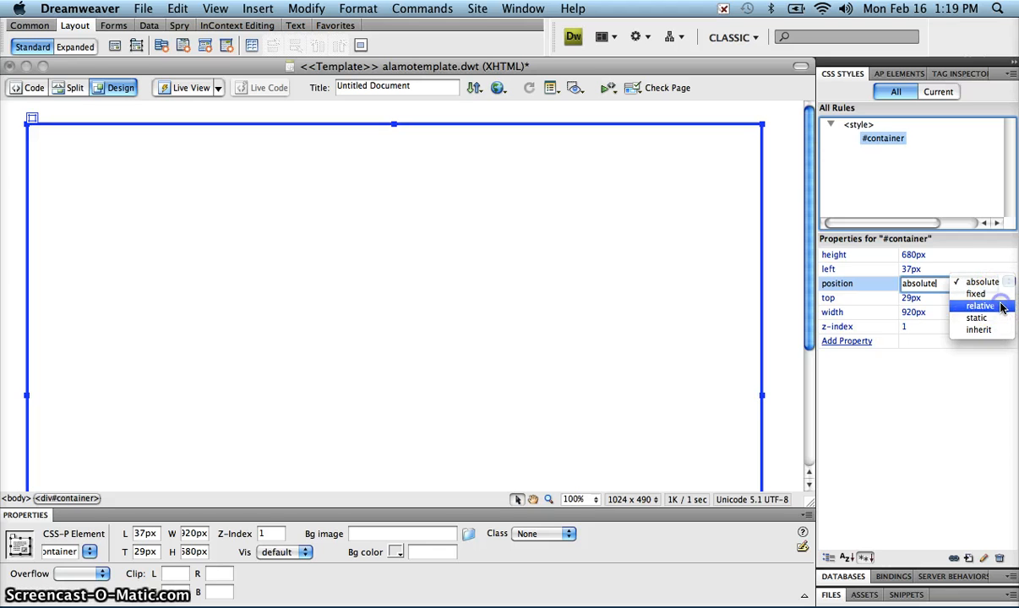
left_click(1002, 309)
Add a margin-left property with the value auto to the #container rule.
left_click(849, 341)
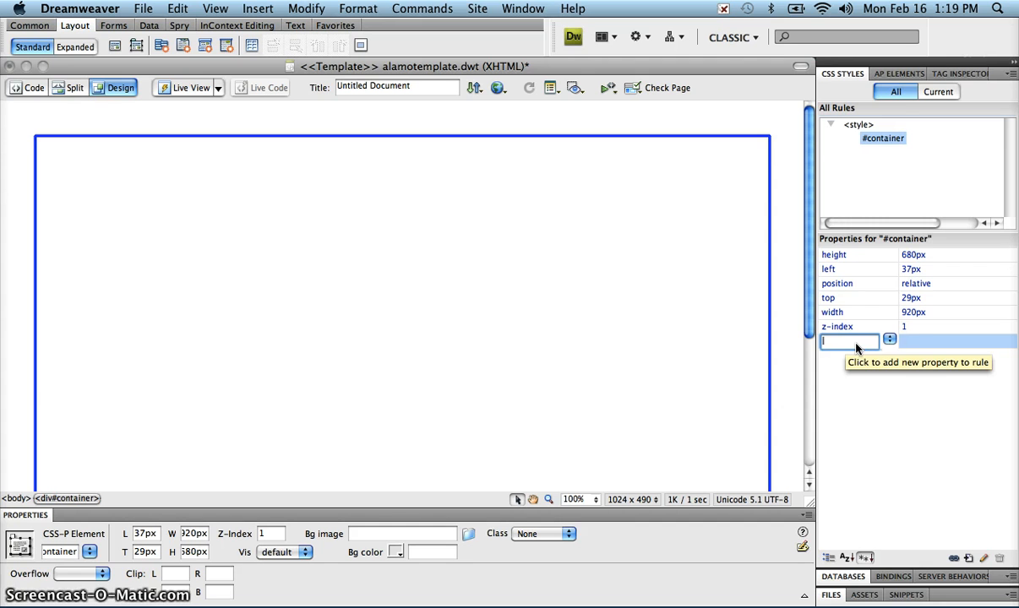
left_click(889, 339)
key("m")
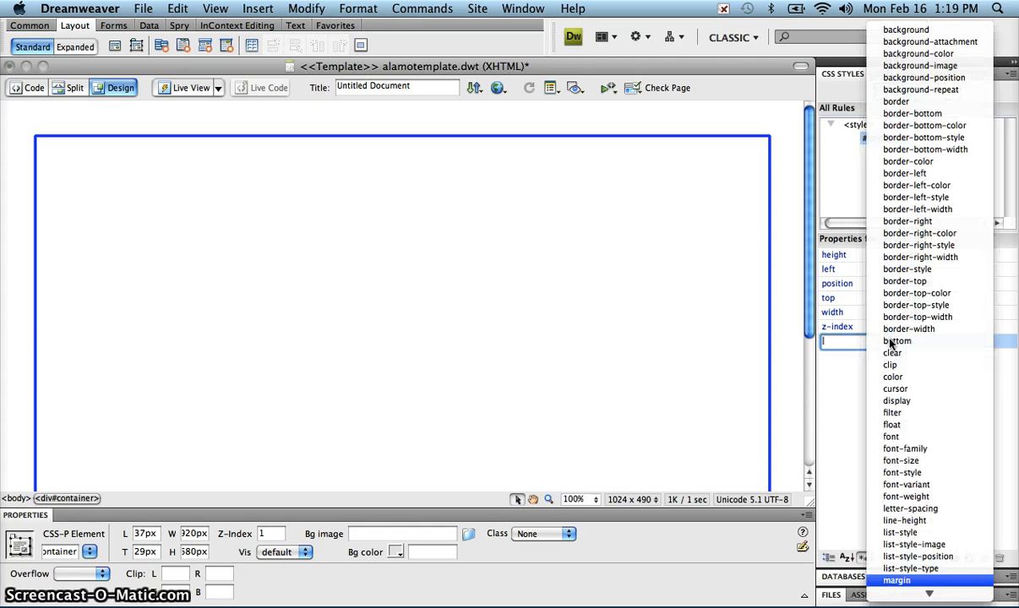
key("Down")
key("Down")
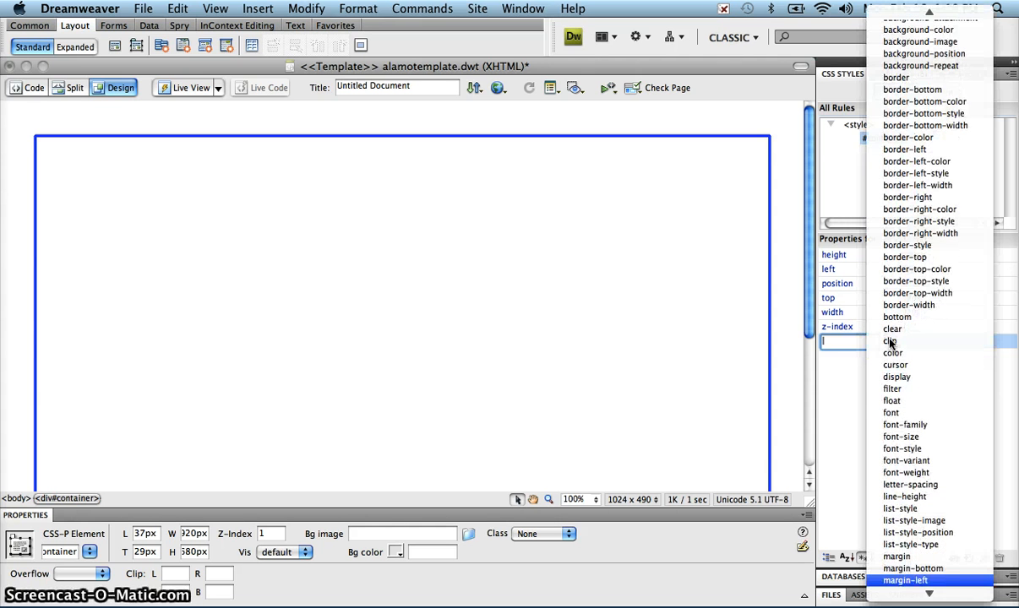
key("Return")
left_click(908, 343)
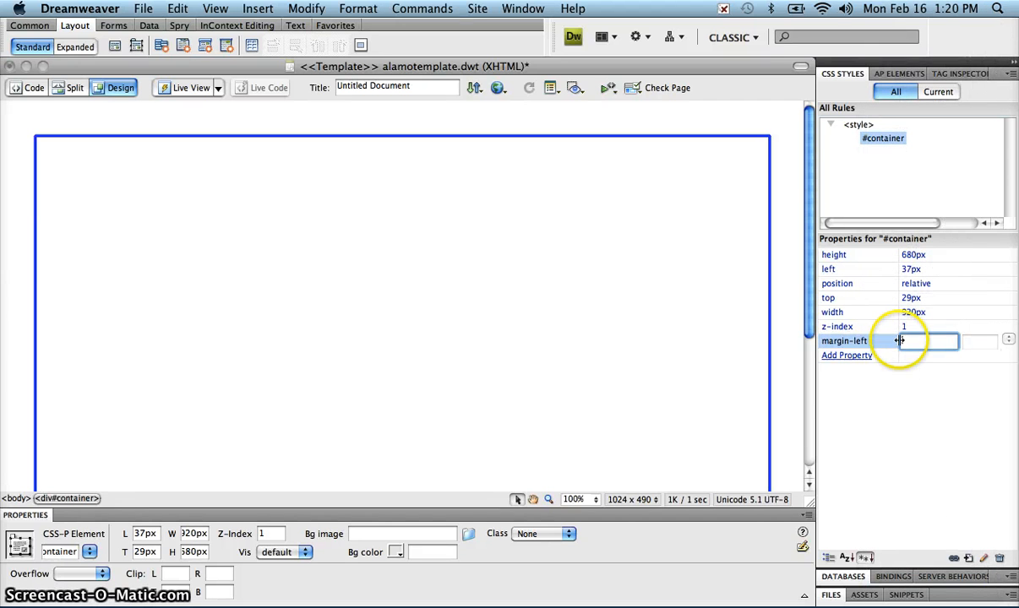
type("auto")
key("Return")
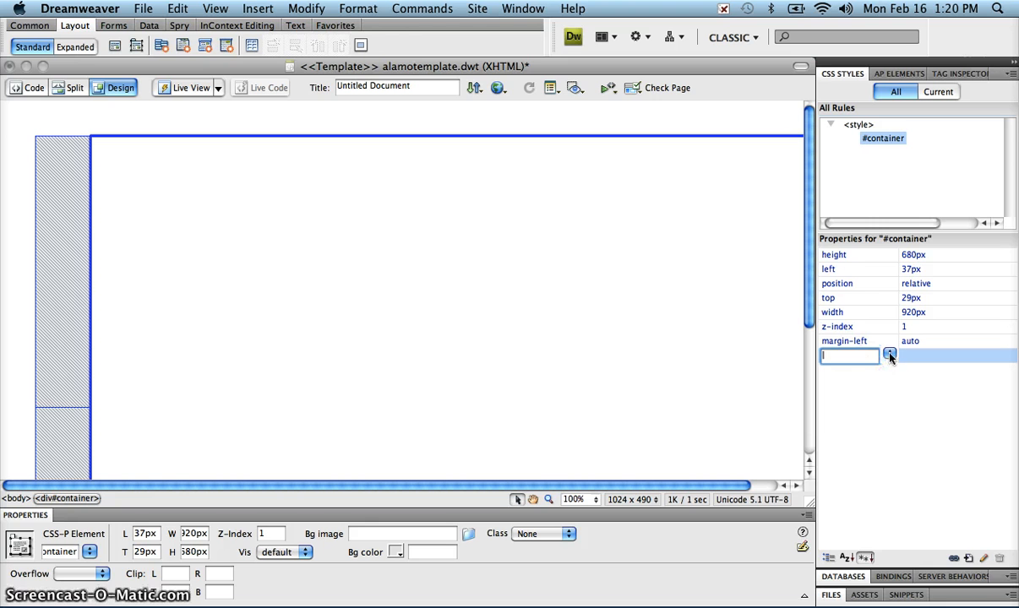
Add a margin-right property with the value auto to the #container rule.
left_click(888, 353)
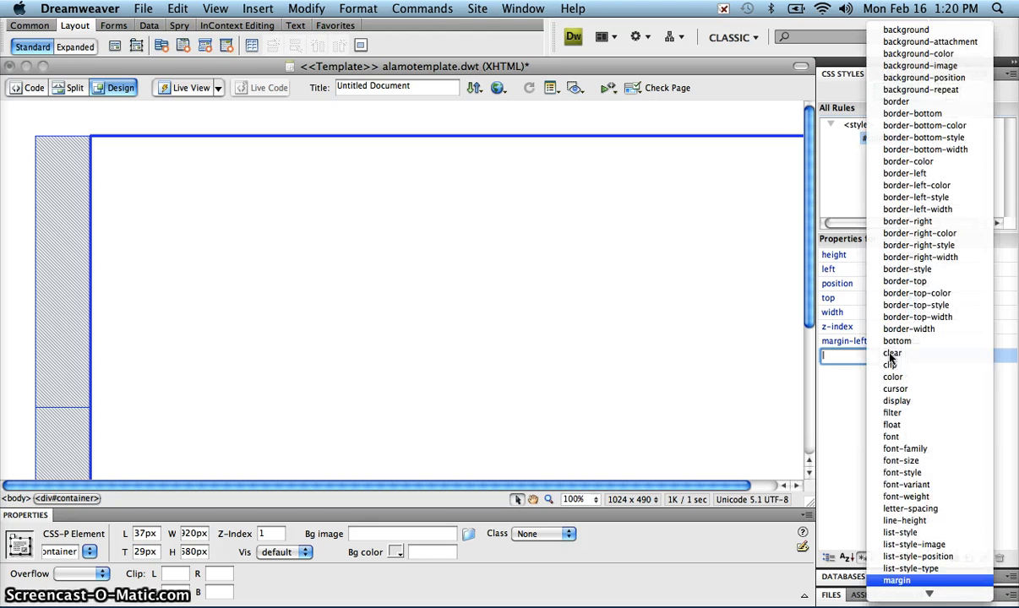
key("Down")
key("Down")
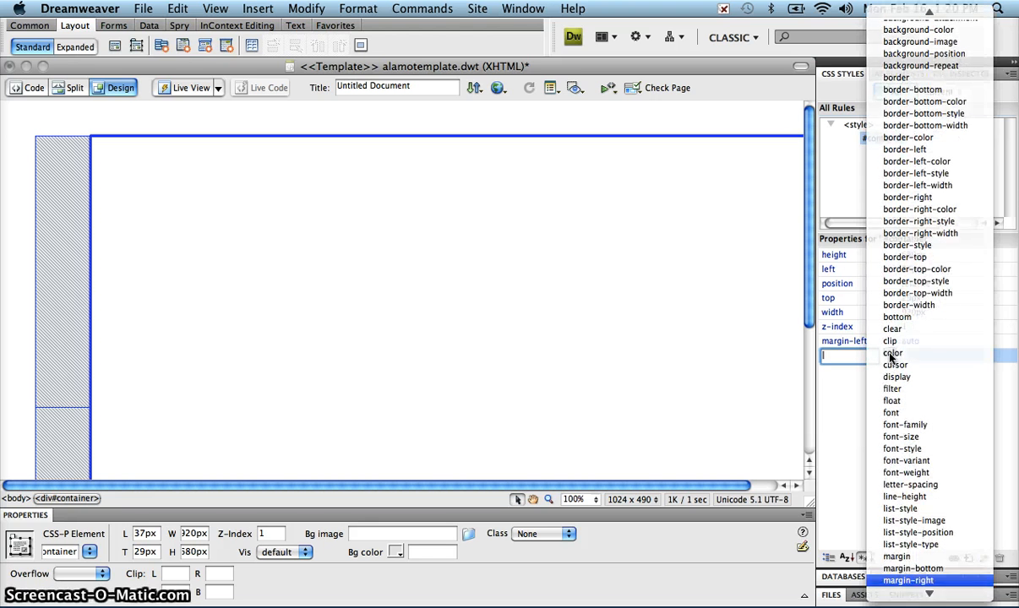
key("Return")
type("auto")
key("Return")
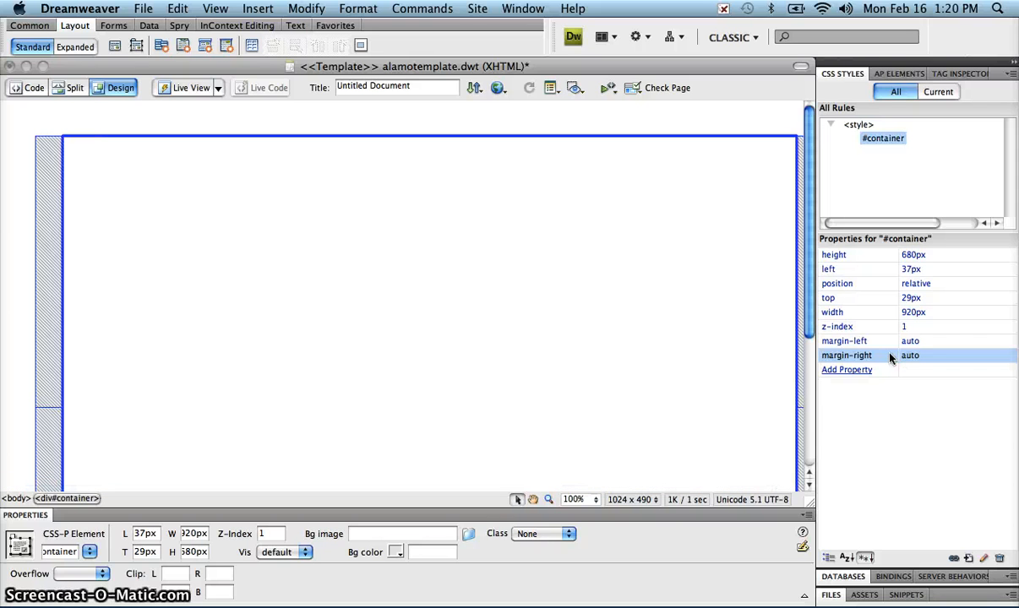
Delete the left property from the #container rule.
left_click(592, 499)
left_click(597, 564)
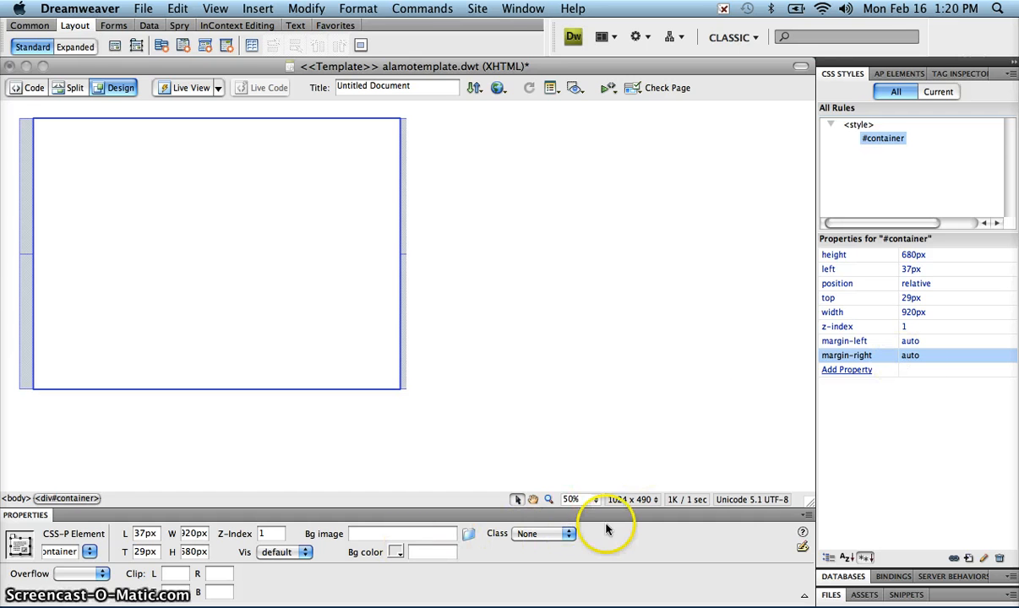
left_click_drag(595, 502, 598, 545)
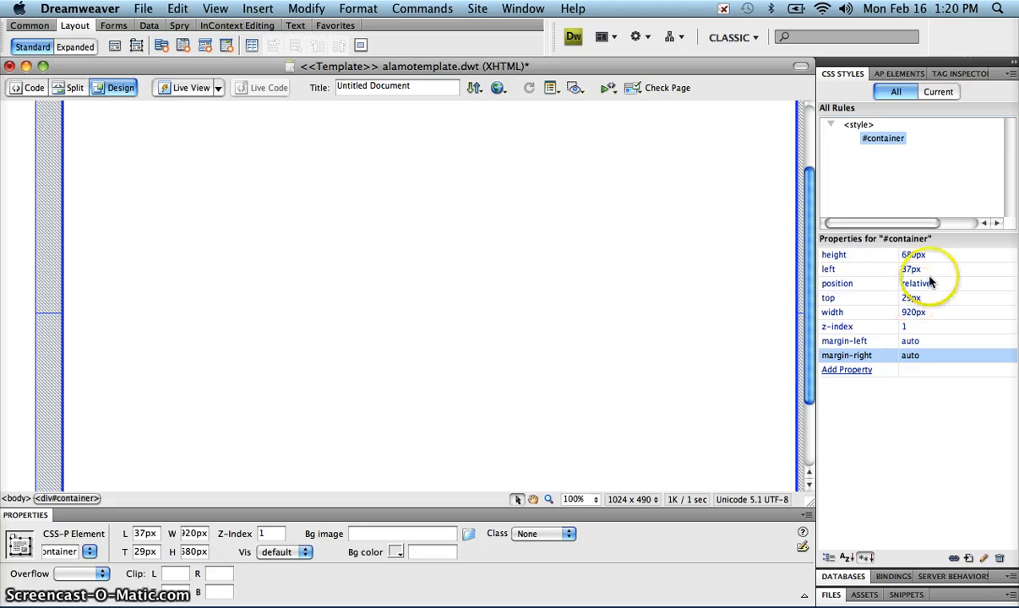
left_click(855, 268)
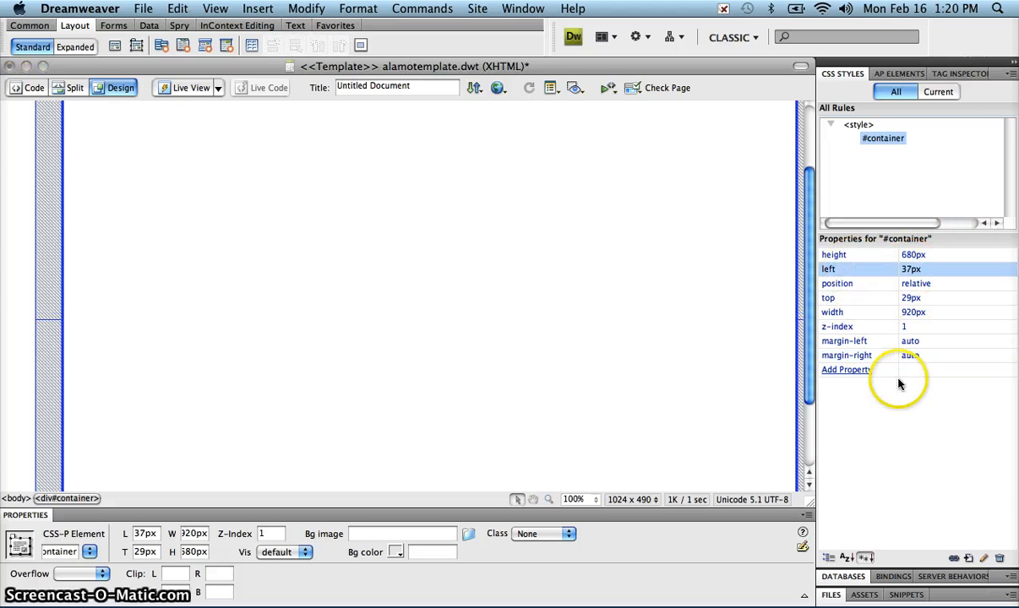
left_click(1001, 560)
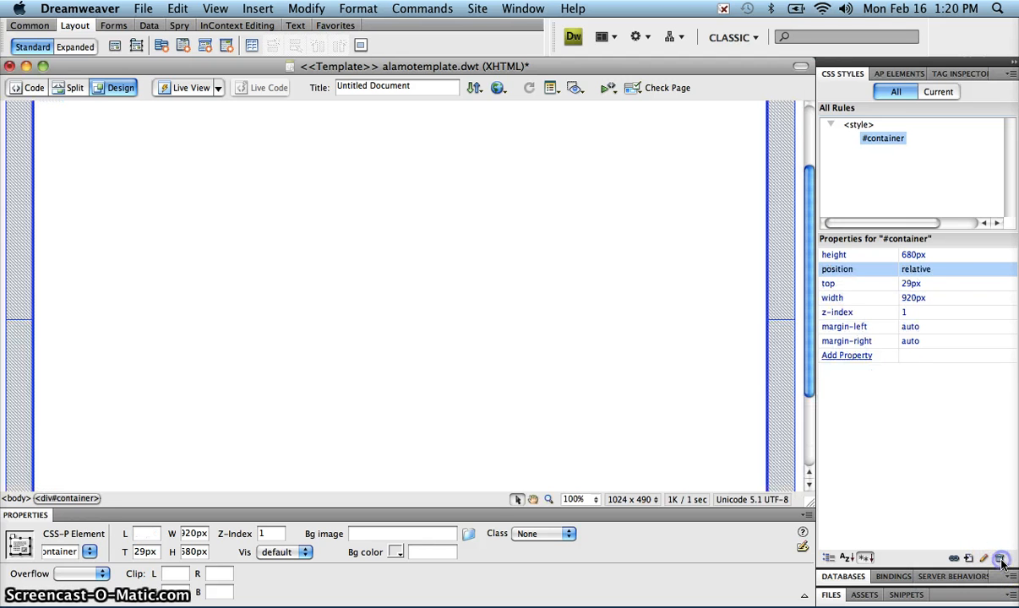
Set the top property of the #container rule to 0px.
left_click(836, 284)
left_click(911, 283)
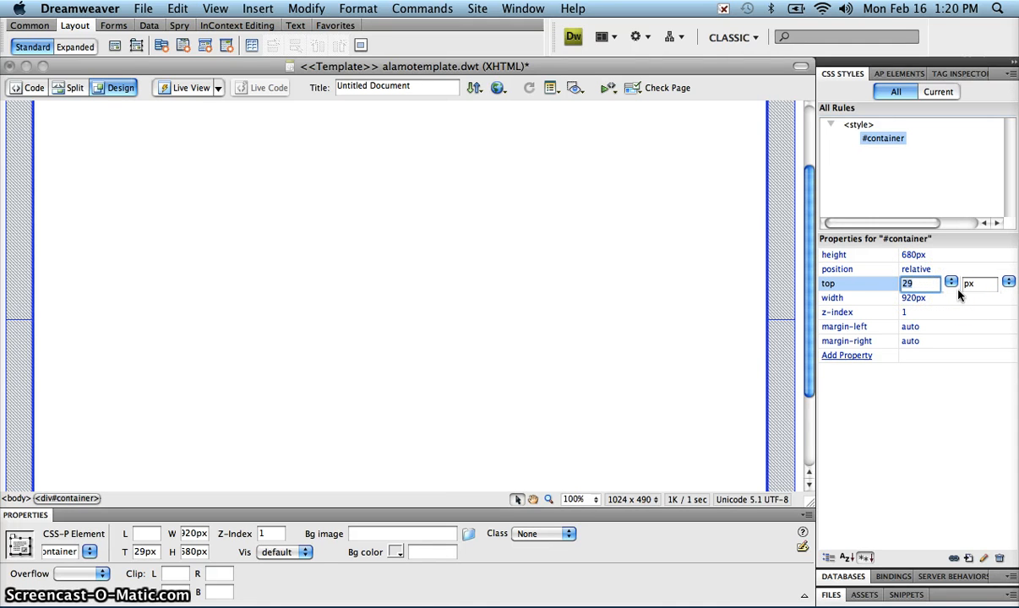
type("0")
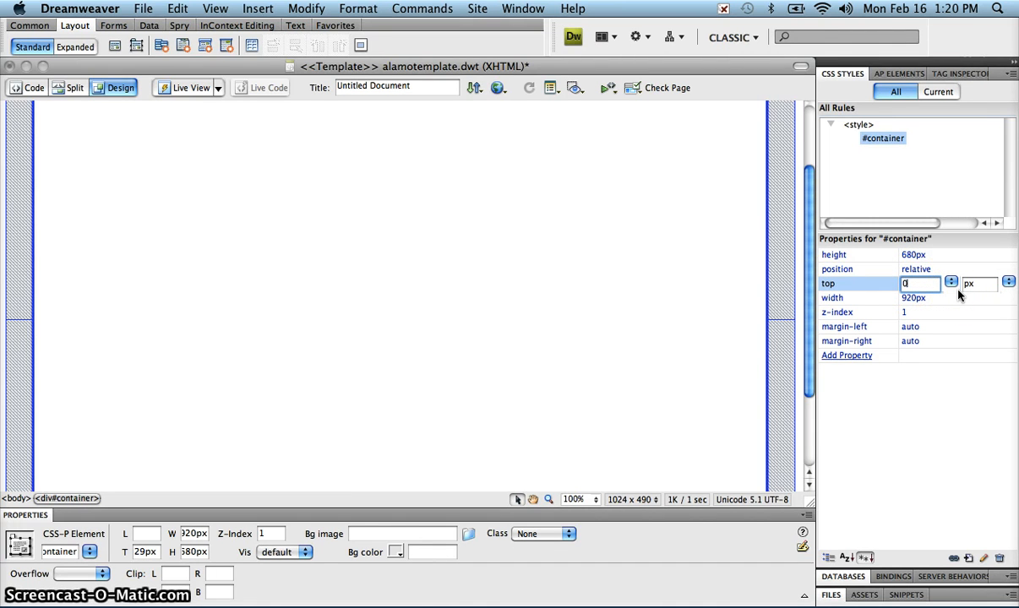
key("Return")
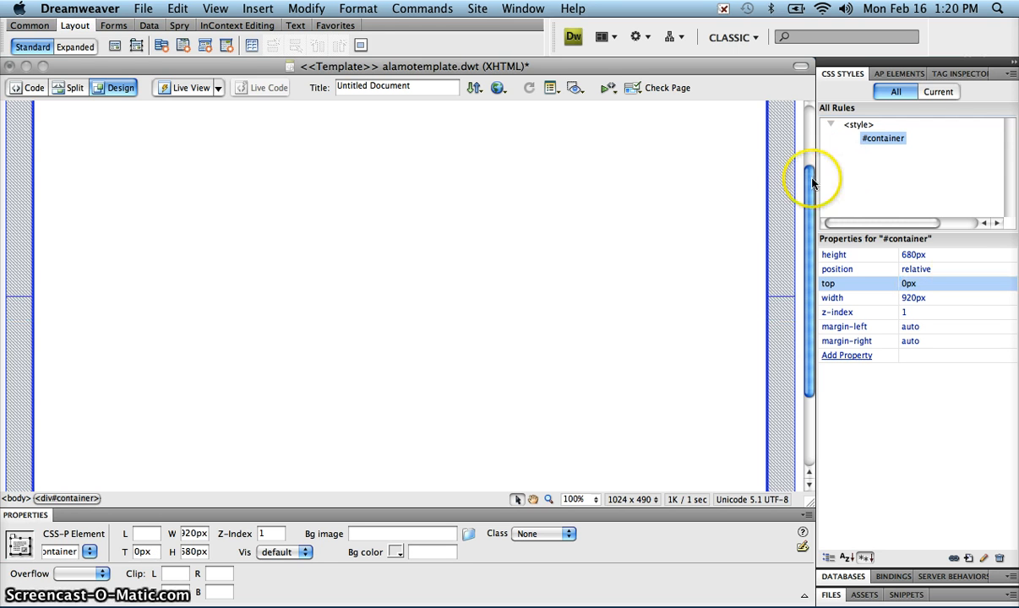
left_click_drag(809, 180, 804, 120)
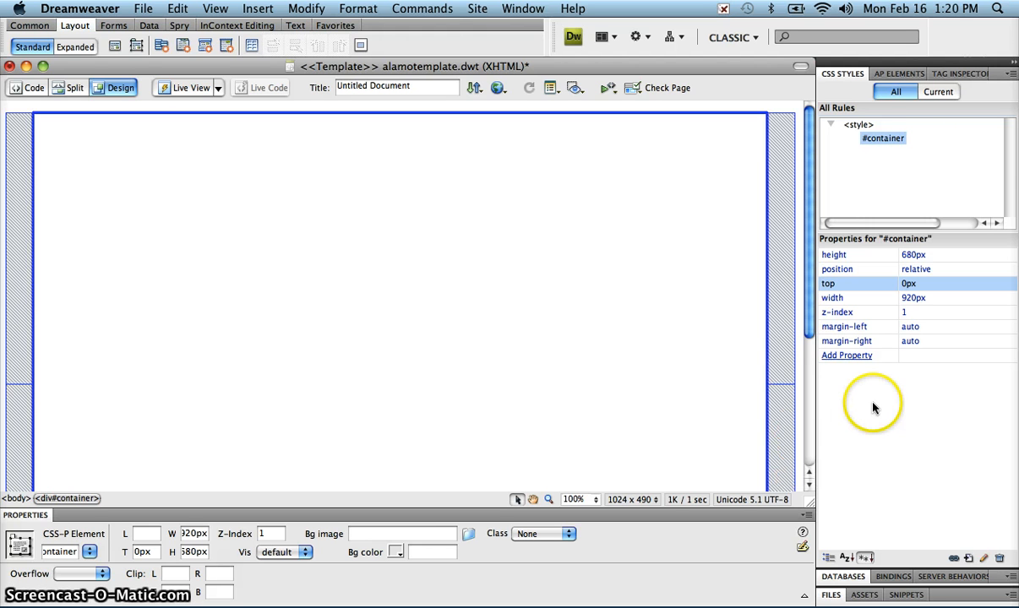
left_click(892, 420)
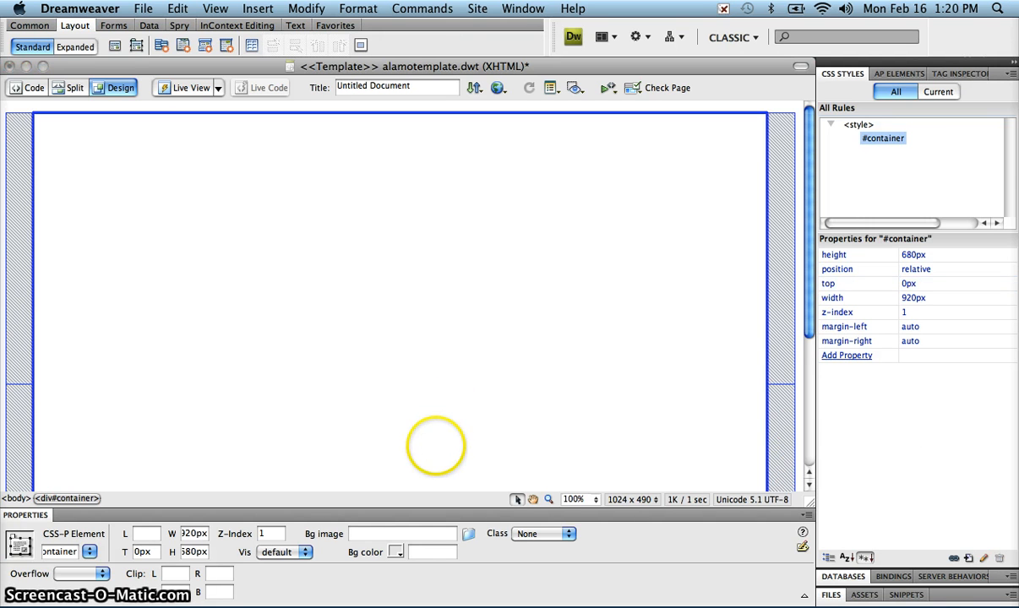
Show code and design together, add two blank lines between the container div's opening and closing tags, and refresh the page.
left_click(74, 88)
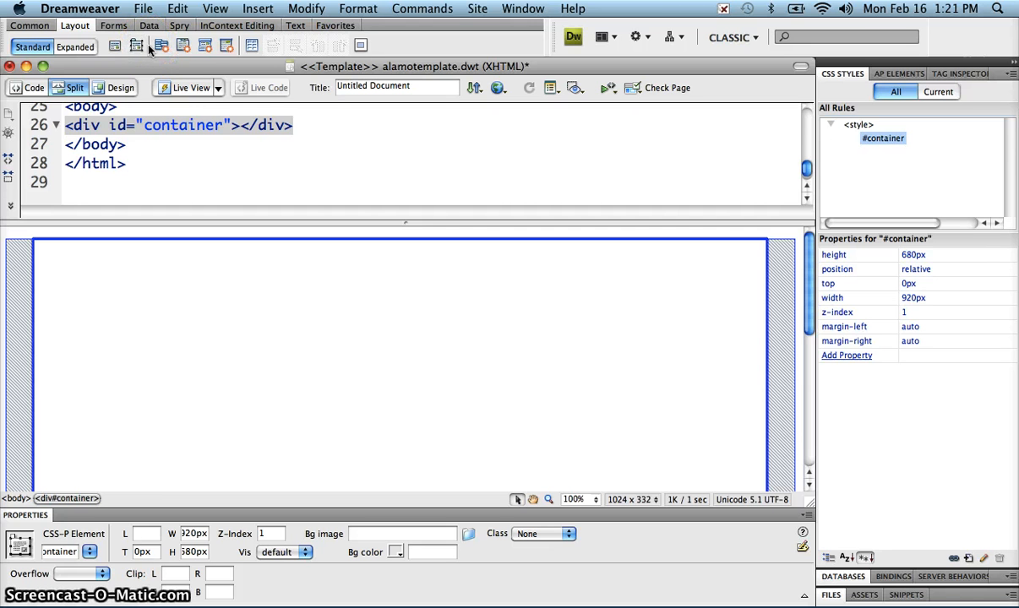
left_click(239, 125)
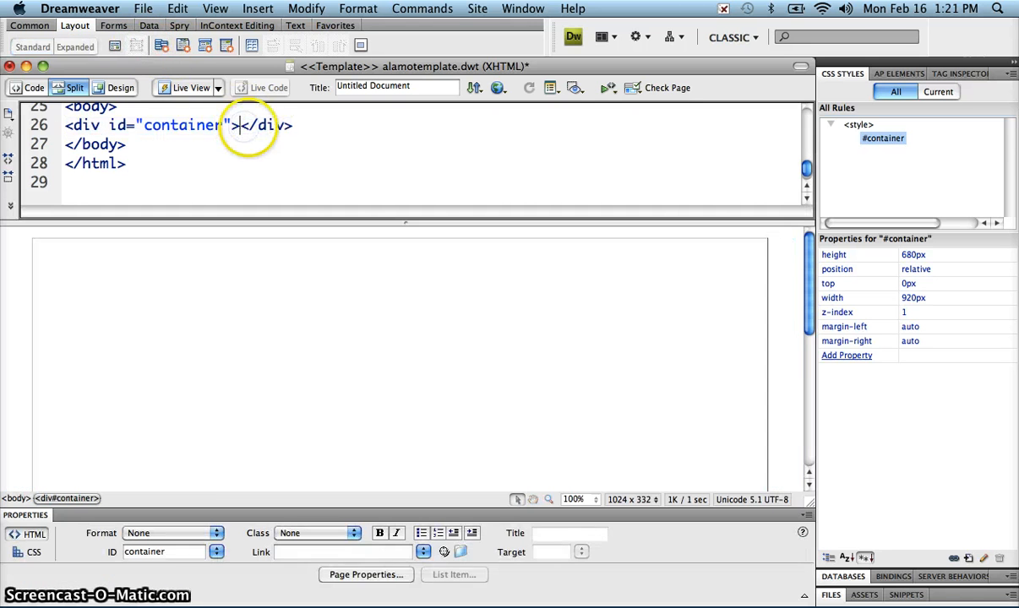
key("Return")
key("Return")
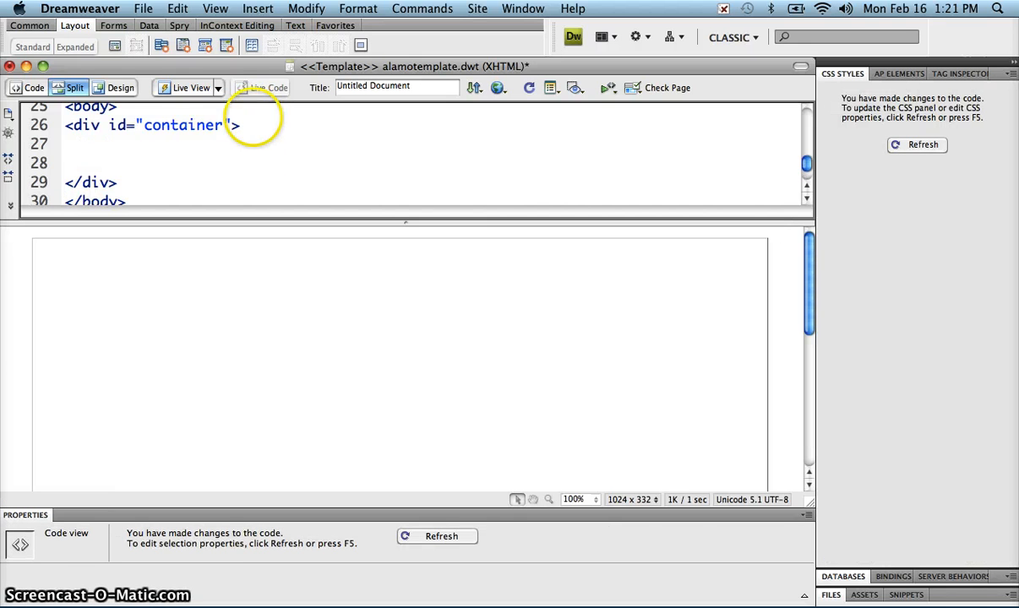
left_click(85, 141)
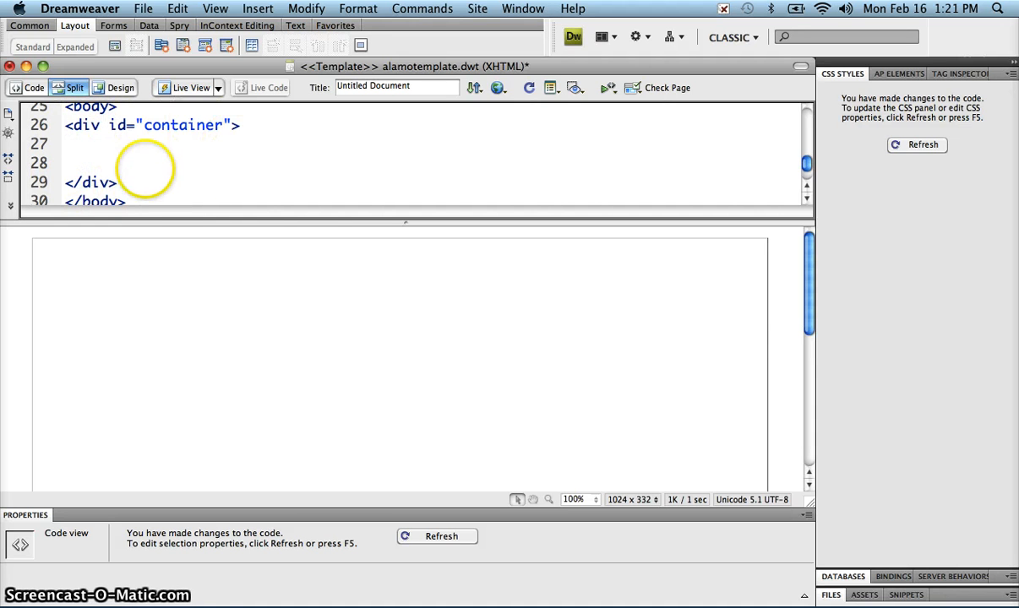
left_click(456, 535)
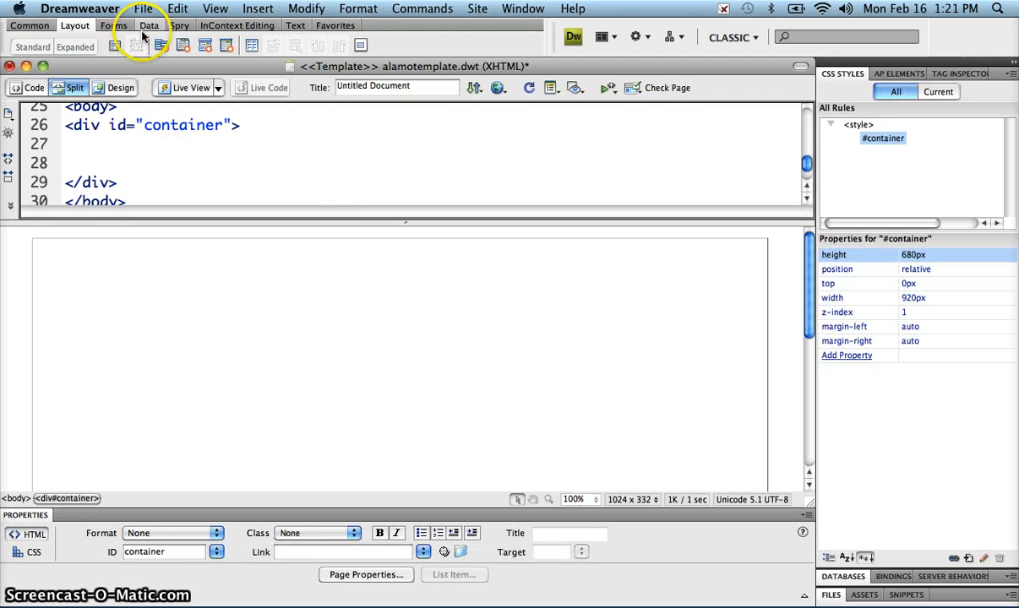
Draw an AP Div about 875 px wide and 116 px high near the top of the container area and name it header.
left_click(141, 302)
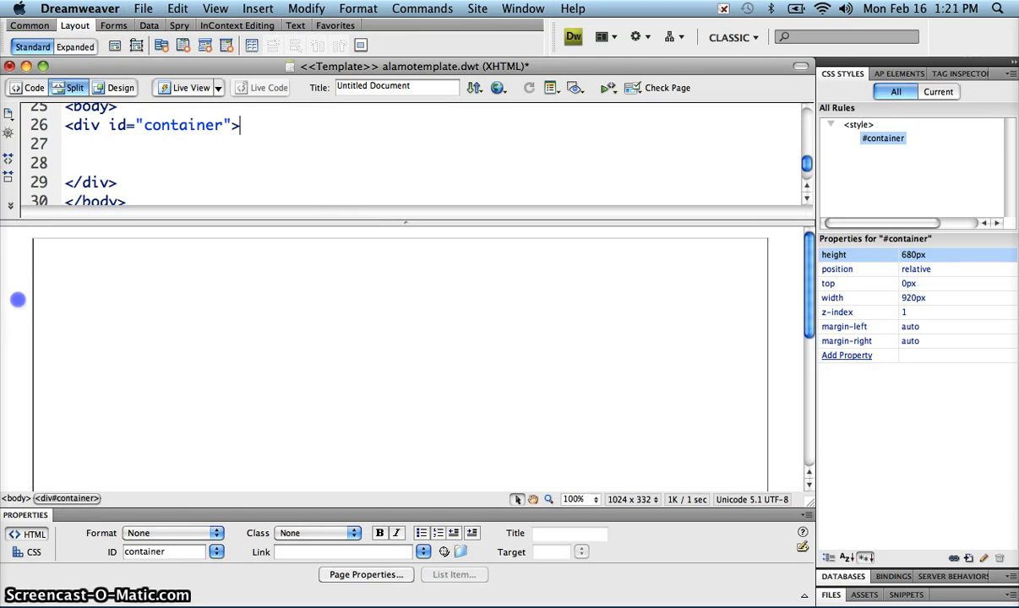
left_click(17, 300)
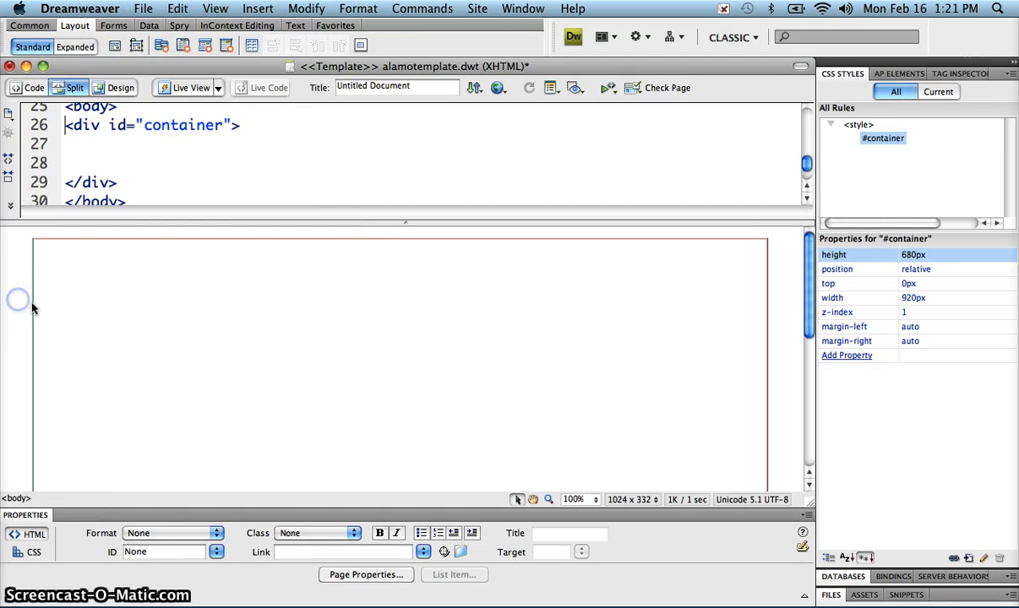
left_click(135, 47)
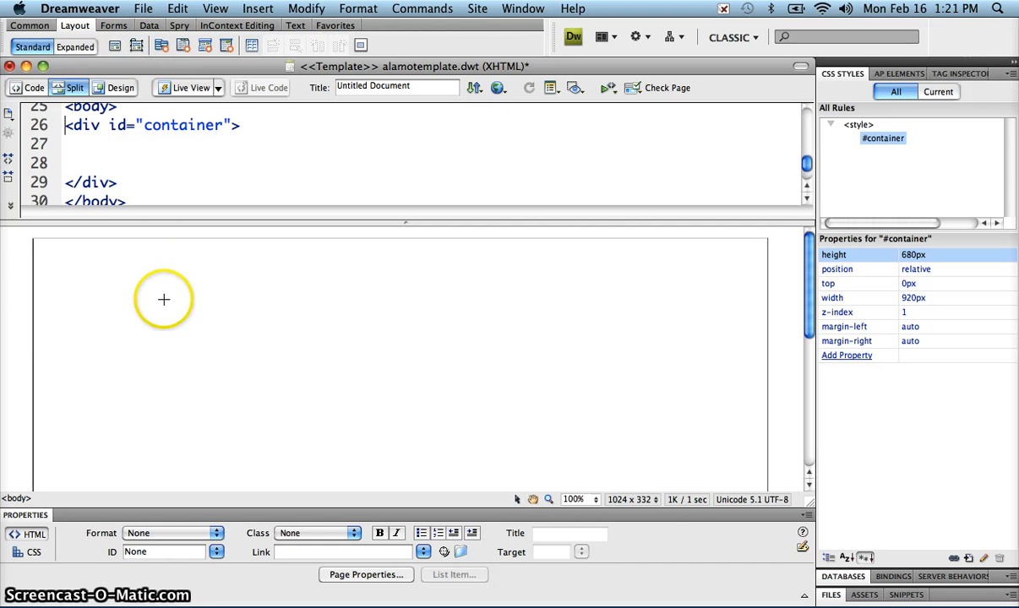
mouse_move(54, 252)
left_mouse_down()
mouse_move(500, 326)
mouse_move(762, 339)
mouse_move(751, 343)
left_mouse_up()
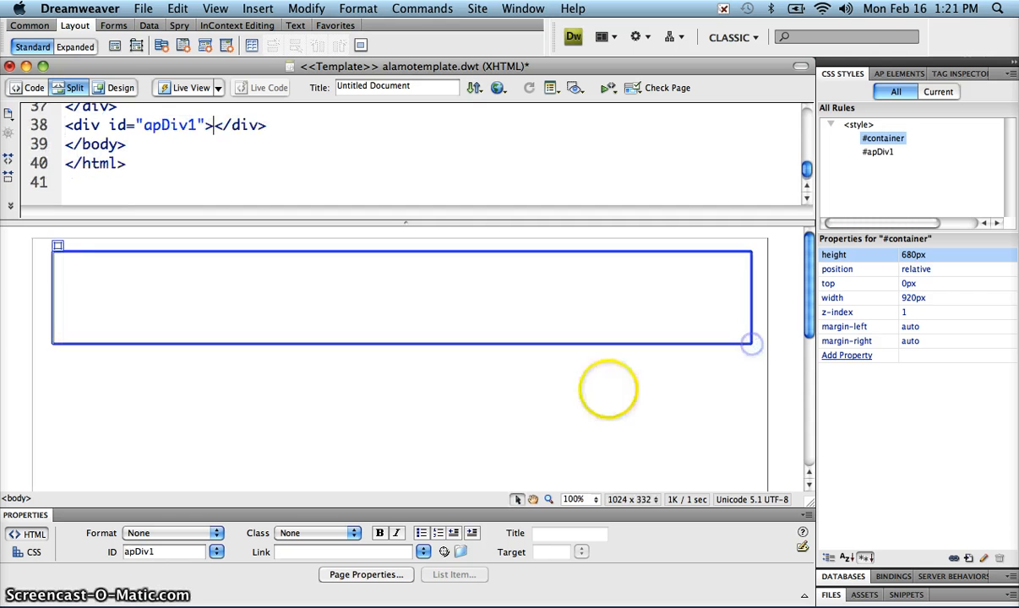
left_click(457, 342)
double_click(67, 553)
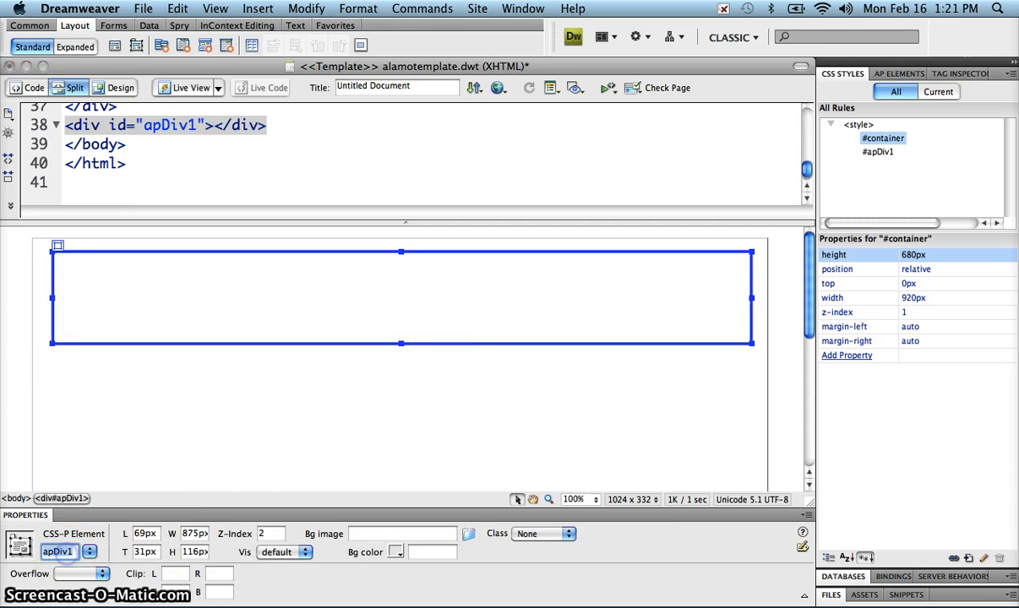
type("header")
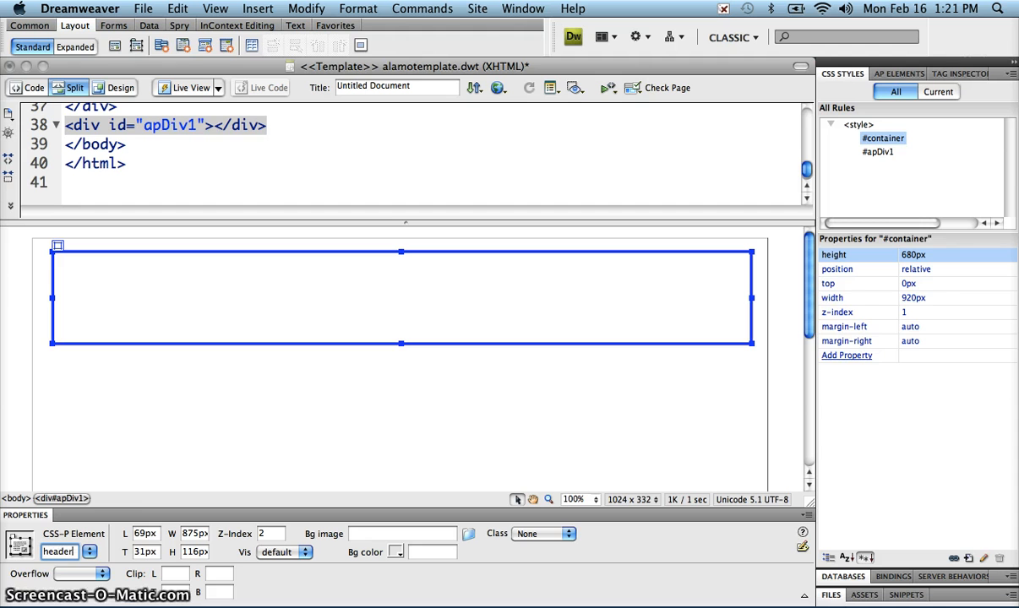
key("Return")
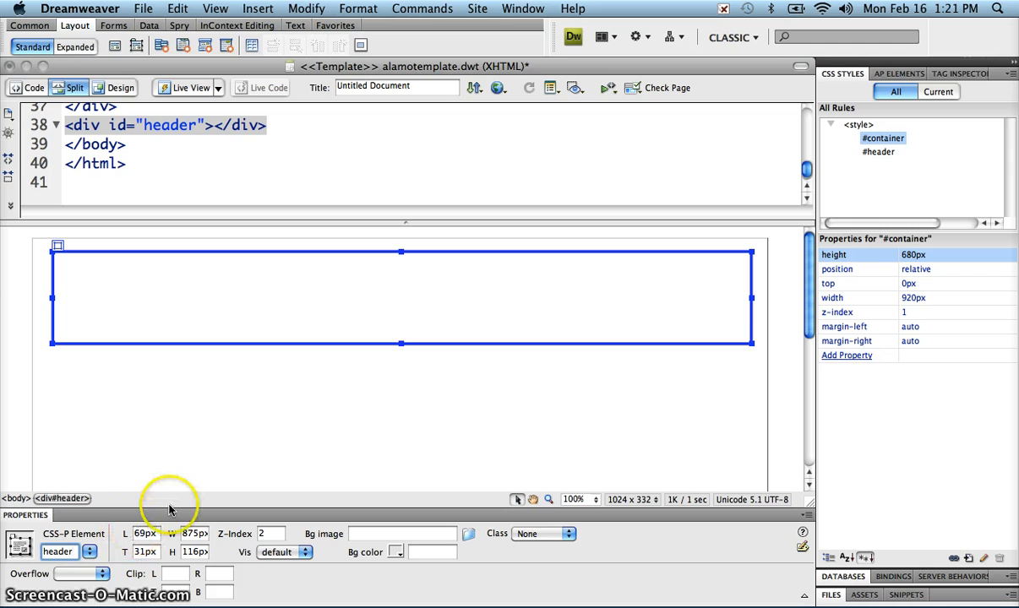
Set the header AP Div's width to 900px and its height to 150px.
double_click(193, 534)
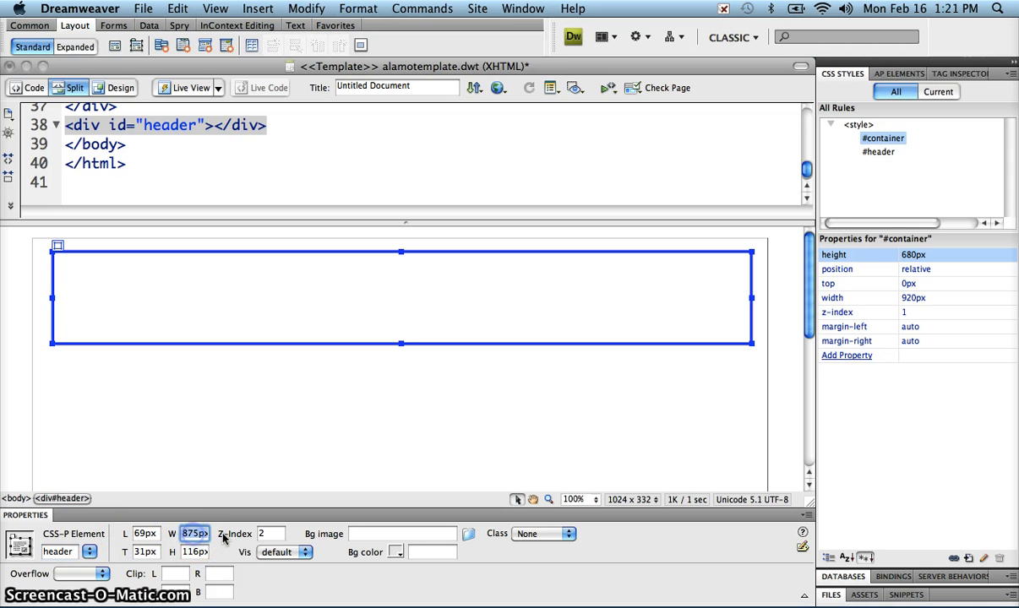
type("900p")
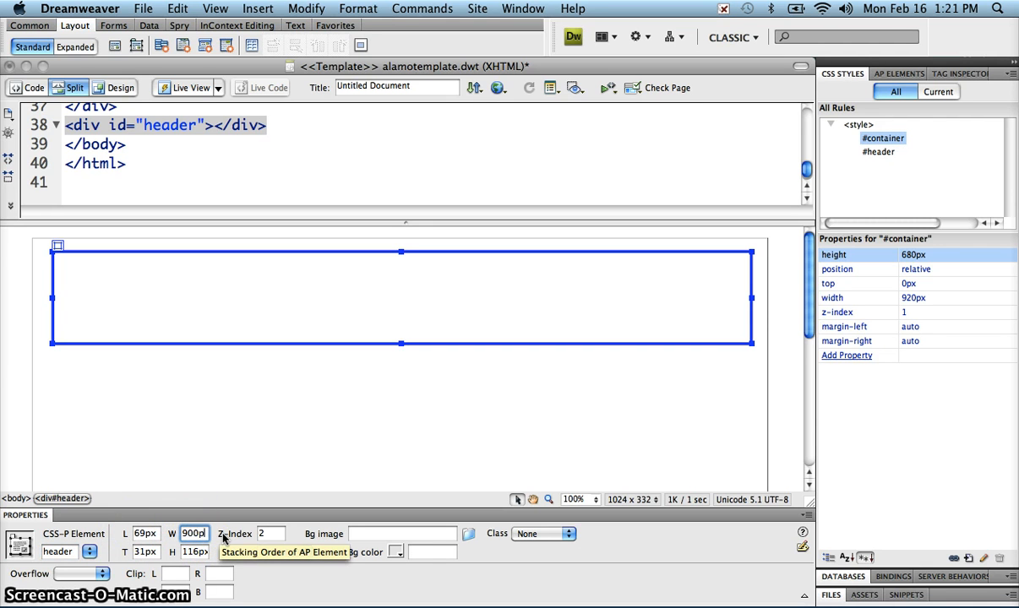
type("x")
key("Tab")
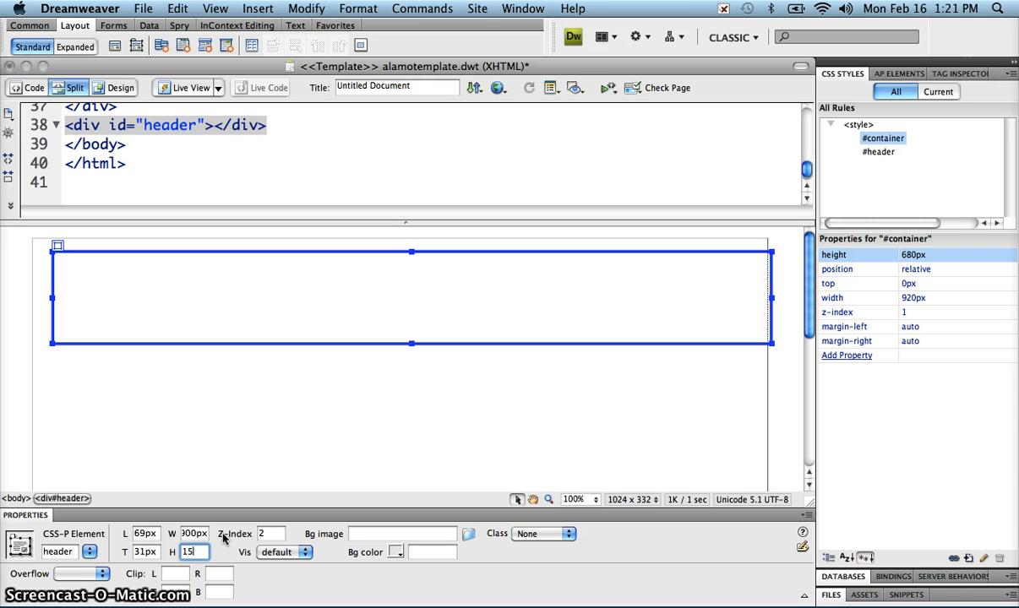
type("150px")
key("Return")
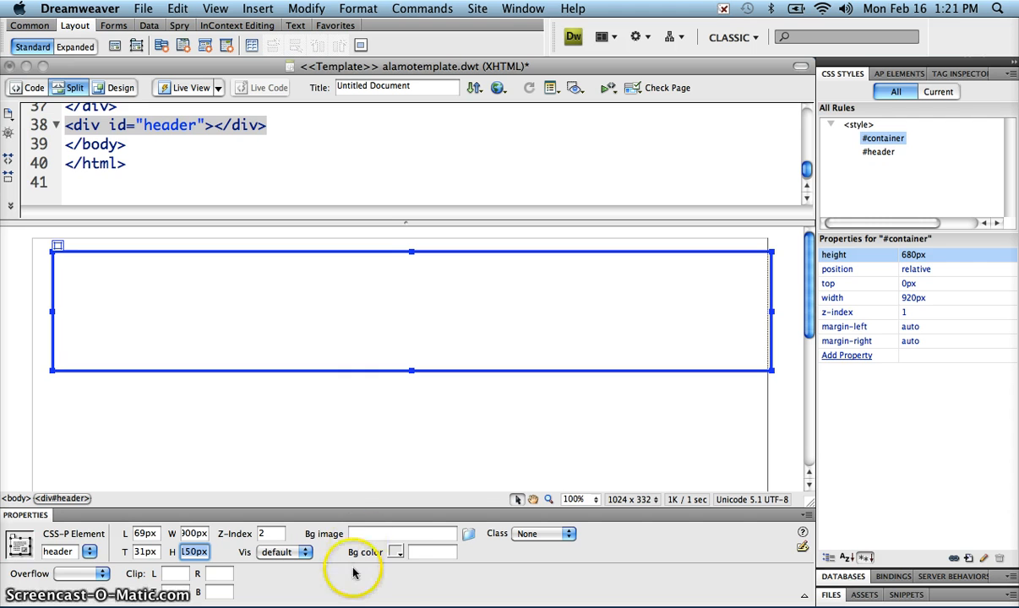
Set the header AP Div's background color to #999933.
left_click(423, 553)
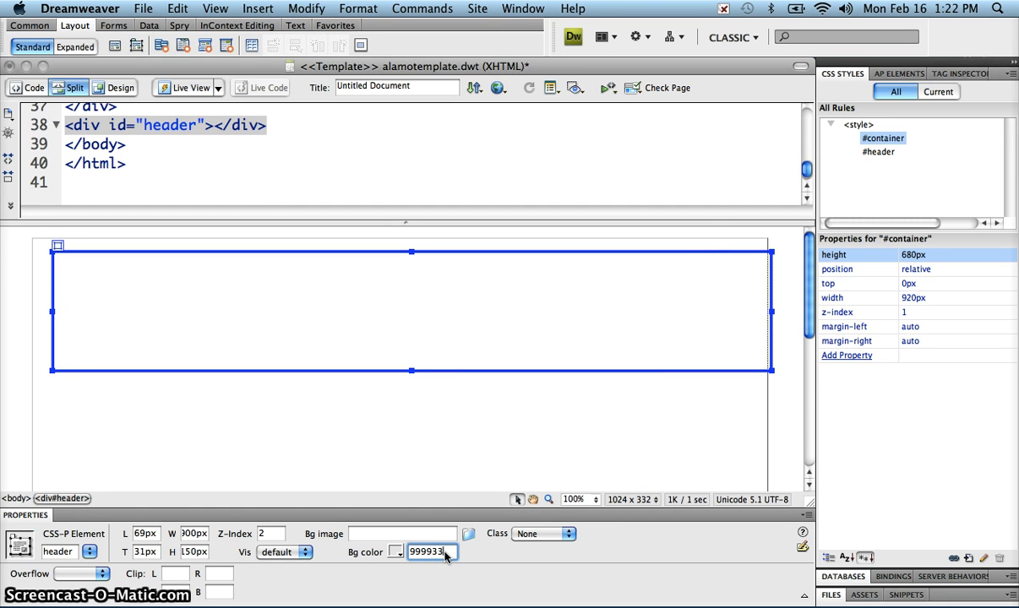
key("Return")
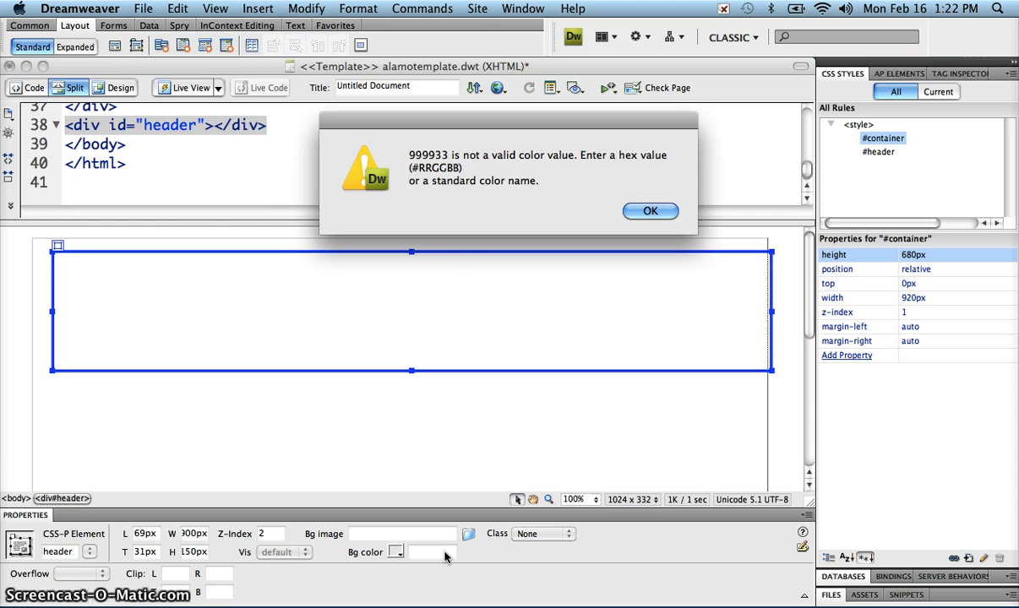
key("Return")
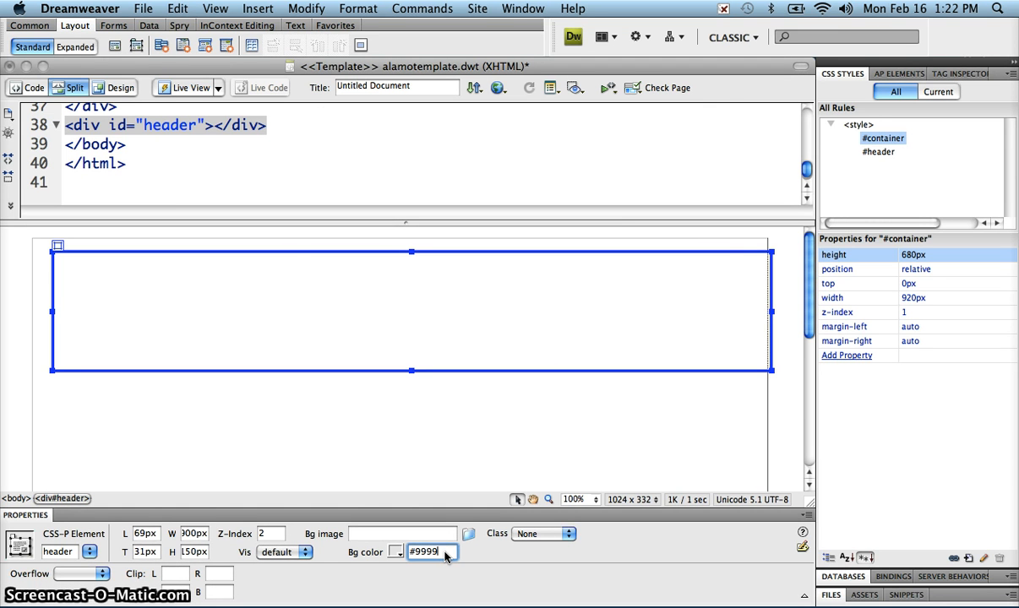
type("#999933")
key("Return")
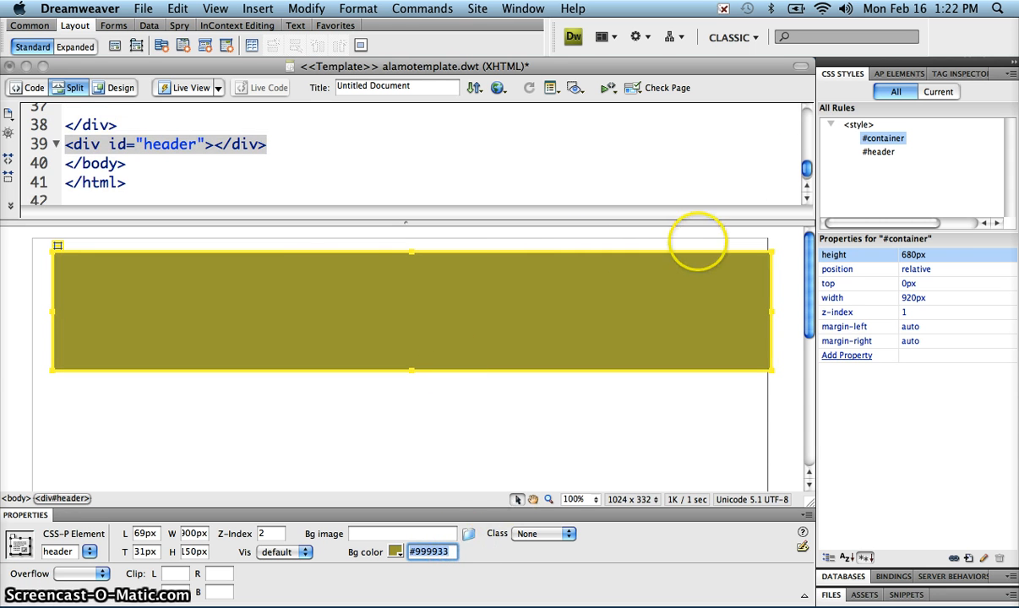
Move the header div's code onto the first blank line inside the container div and refresh the page.
left_click_drag(805, 166, 805, 165)
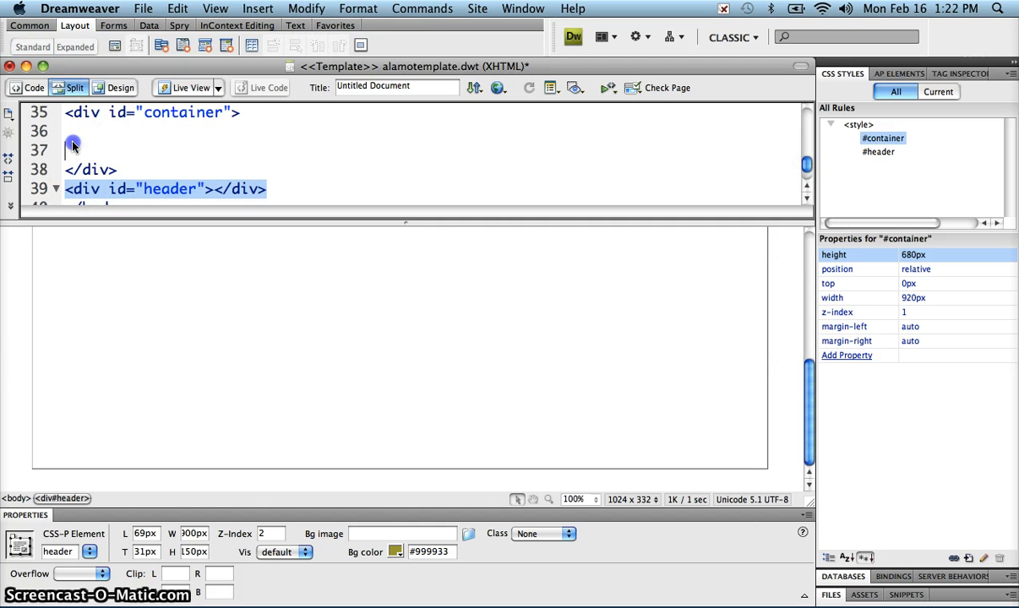
left_click_drag(72, 140, 72, 135)
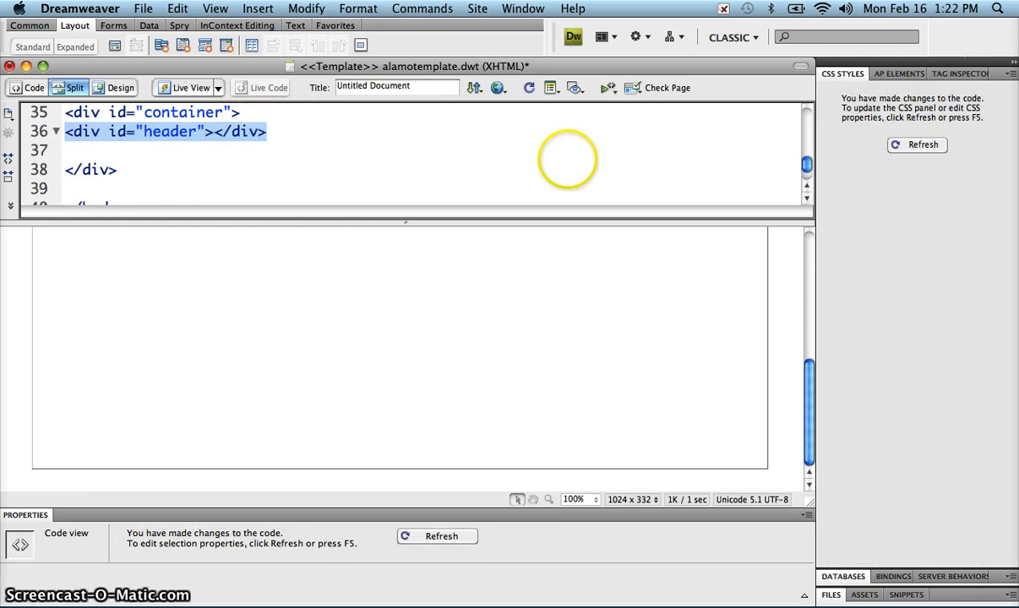
left_click(921, 144)
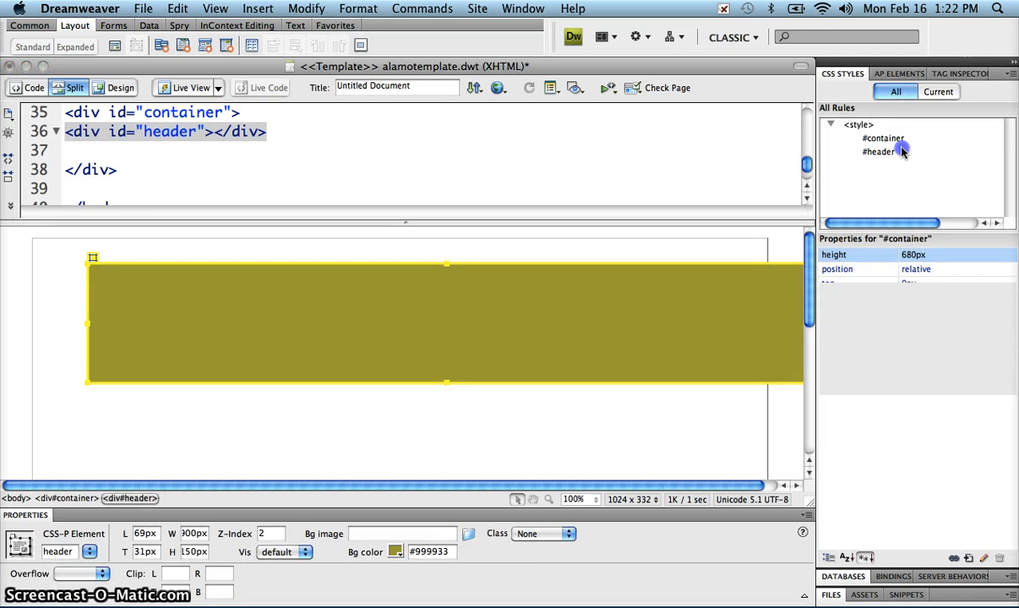
Set both the left and top properties of the #header rule to 10px.
left_click(883, 153)
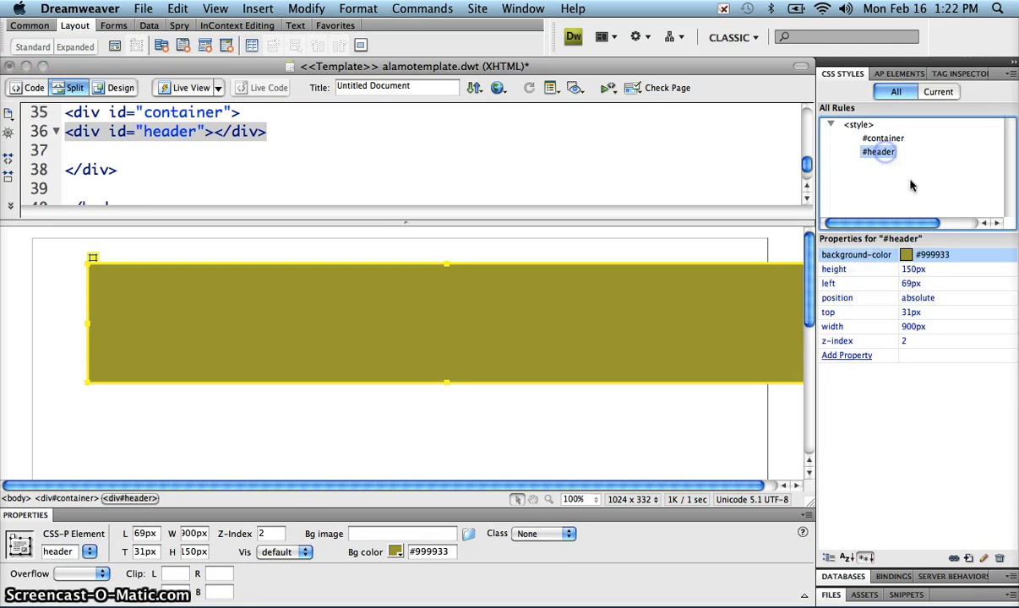
left_click(912, 286)
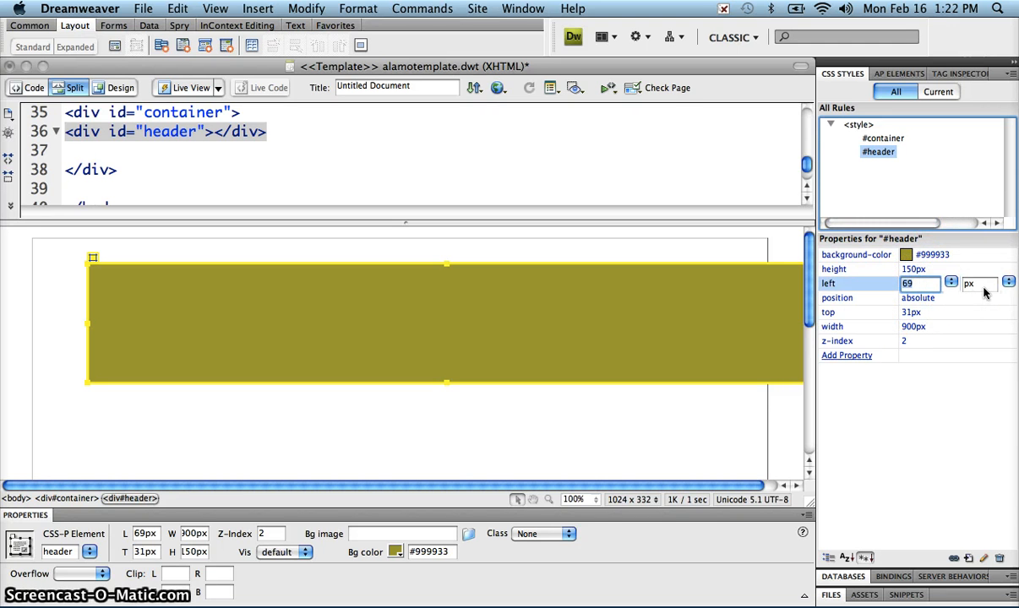
type("10")
key("Return")
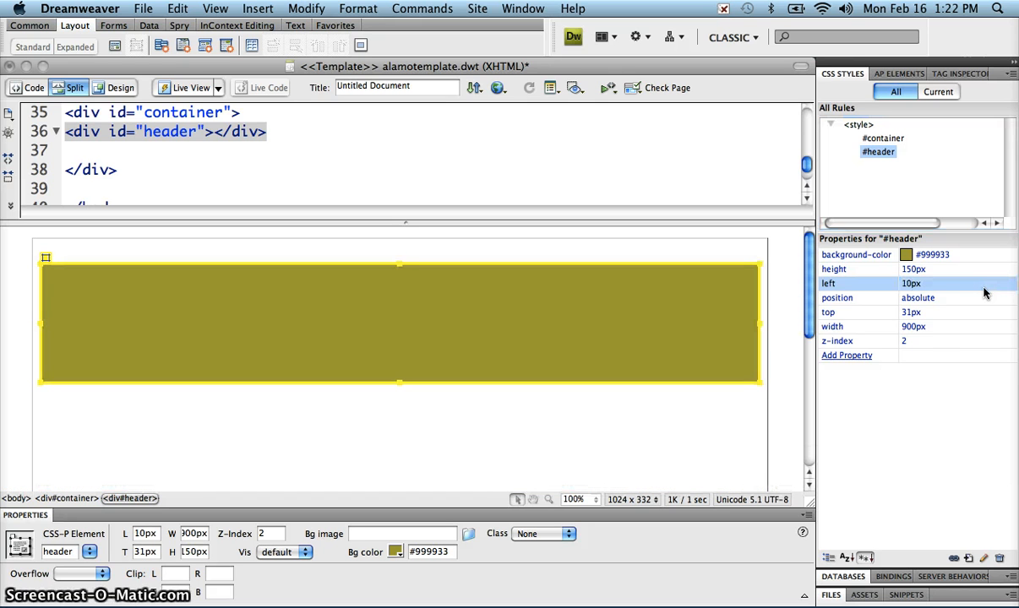
left_click(911, 313)
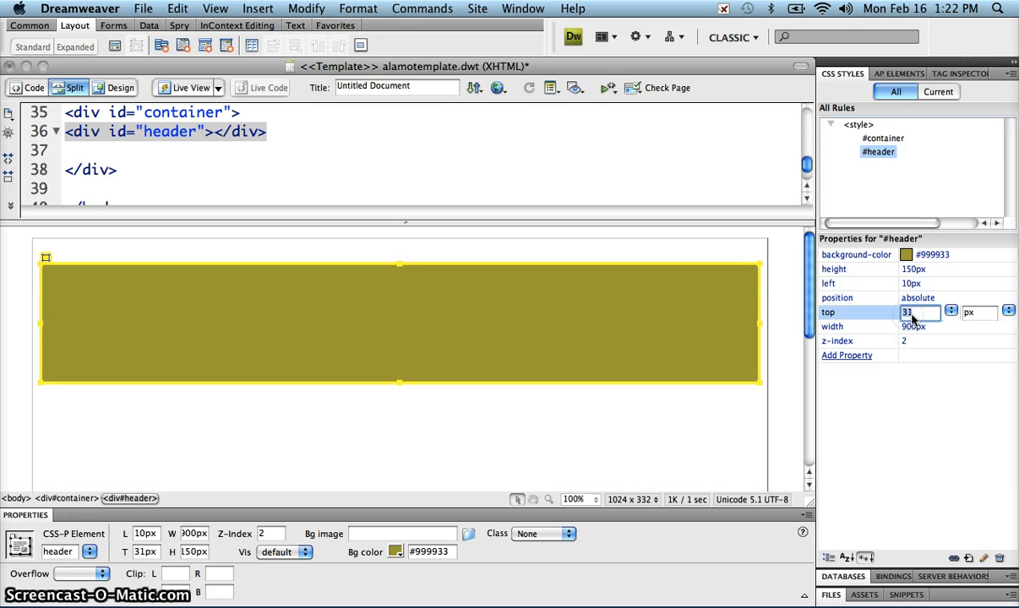
key("Return")
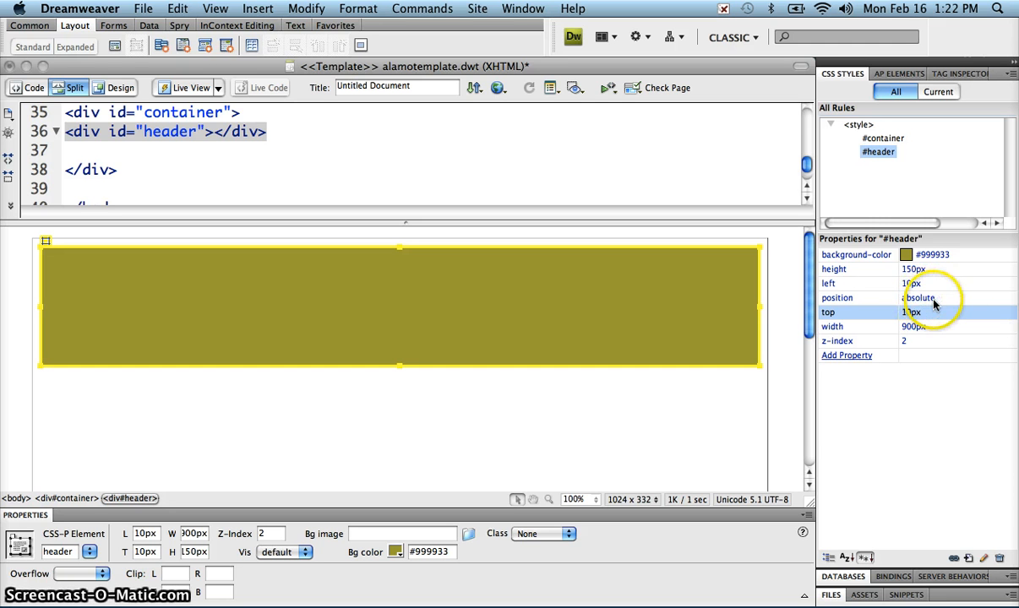
Change the position property of the #header rule to relative.
left_click(935, 298)
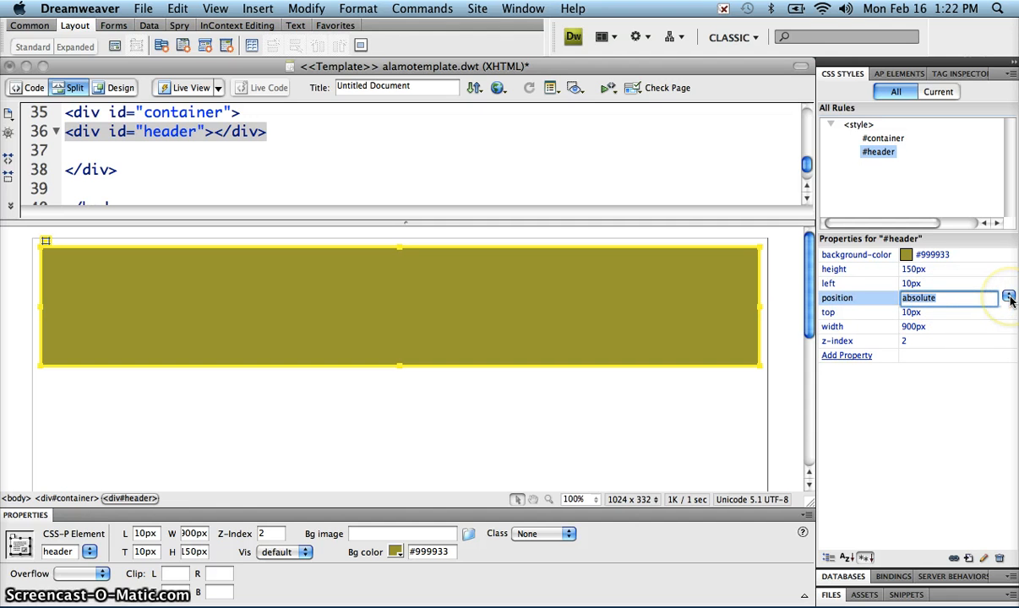
left_click(1009, 300)
left_click(1003, 321)
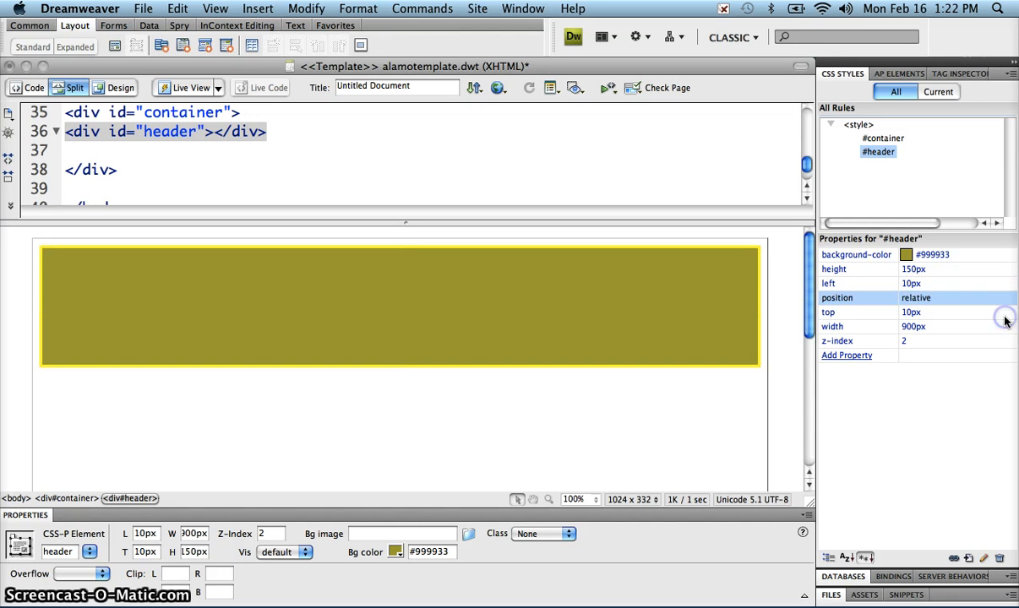
Insert alamobanner.jpg from the site's images folder into the header div with the alternate text "The Alamo".
left_click(551, 325)
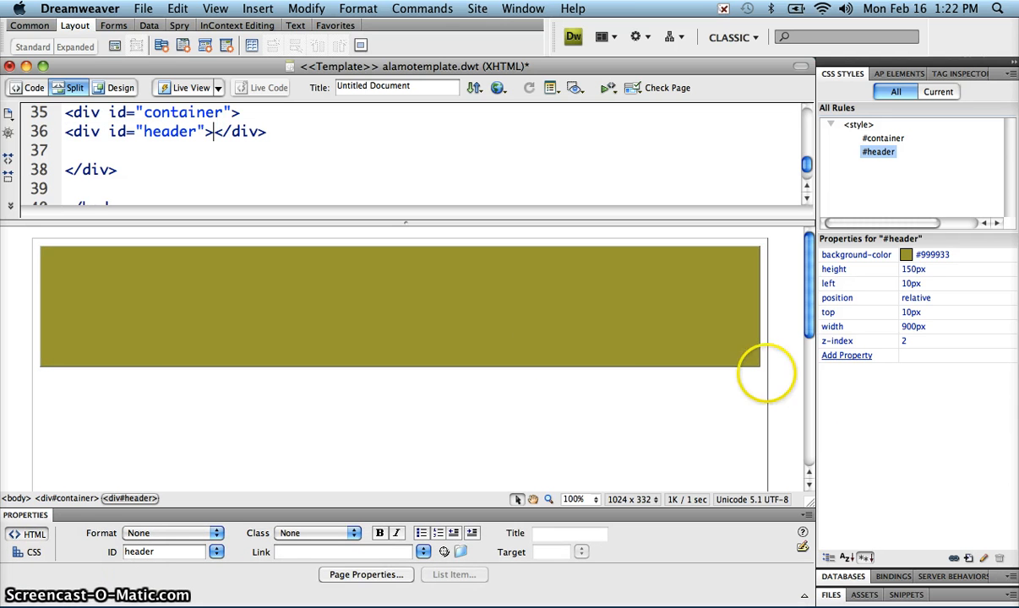
left_click(831, 595)
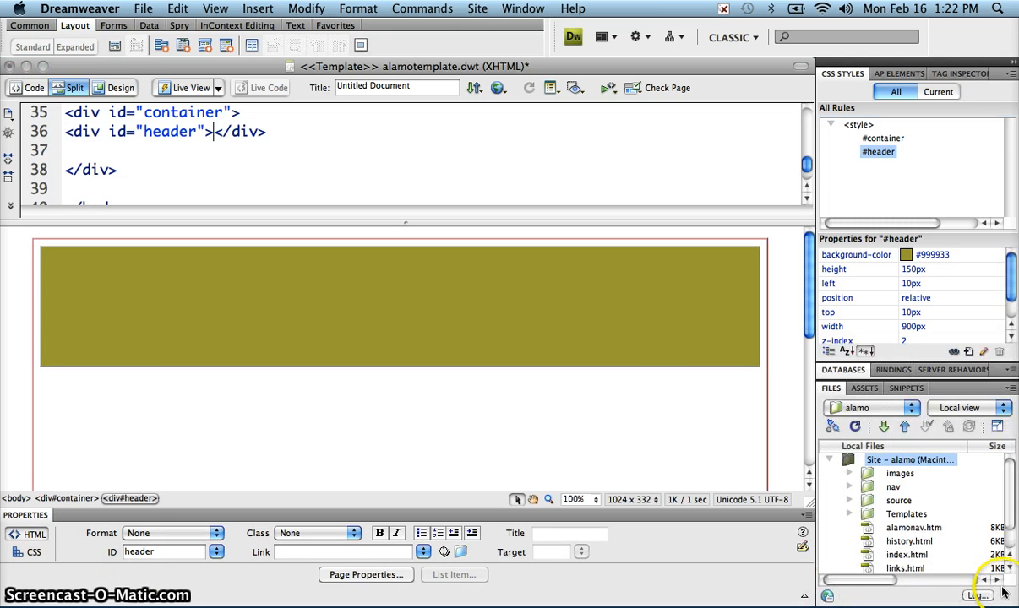
left_click(848, 473)
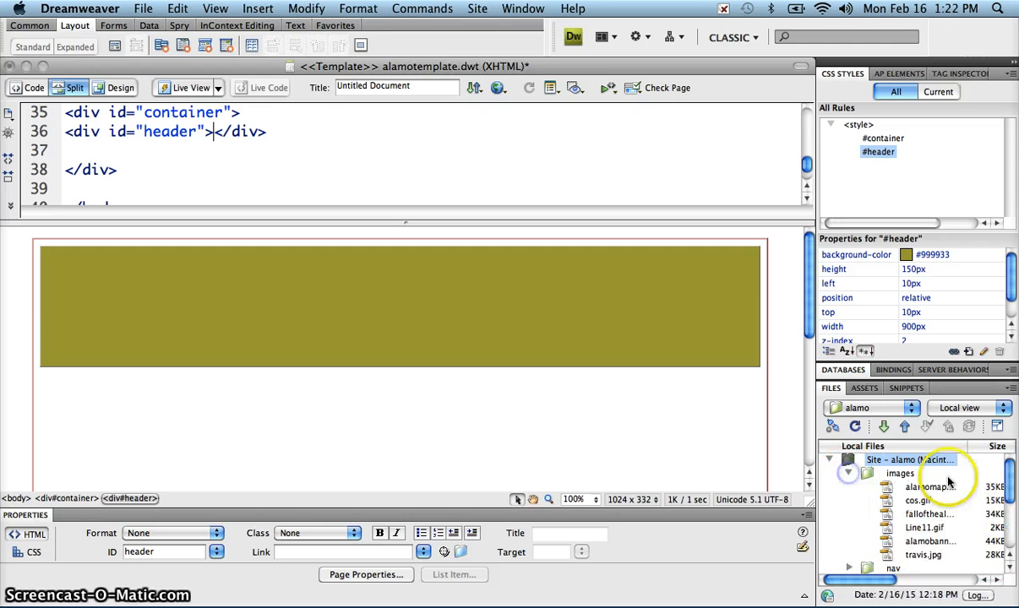
left_click_drag(1012, 483, 1013, 491)
left_click(959, 519)
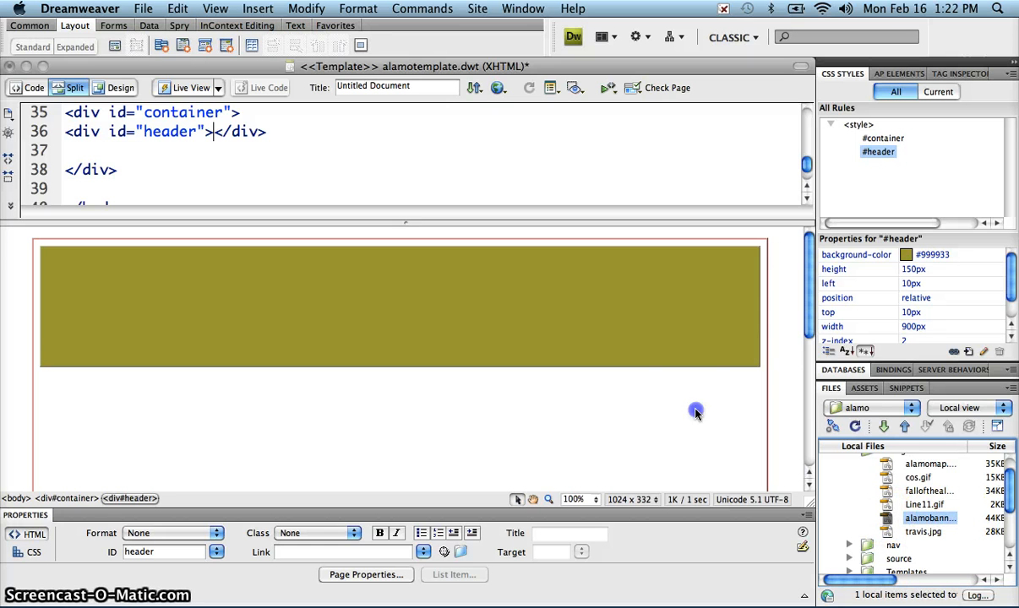
left_click_drag(696, 412, 614, 325)
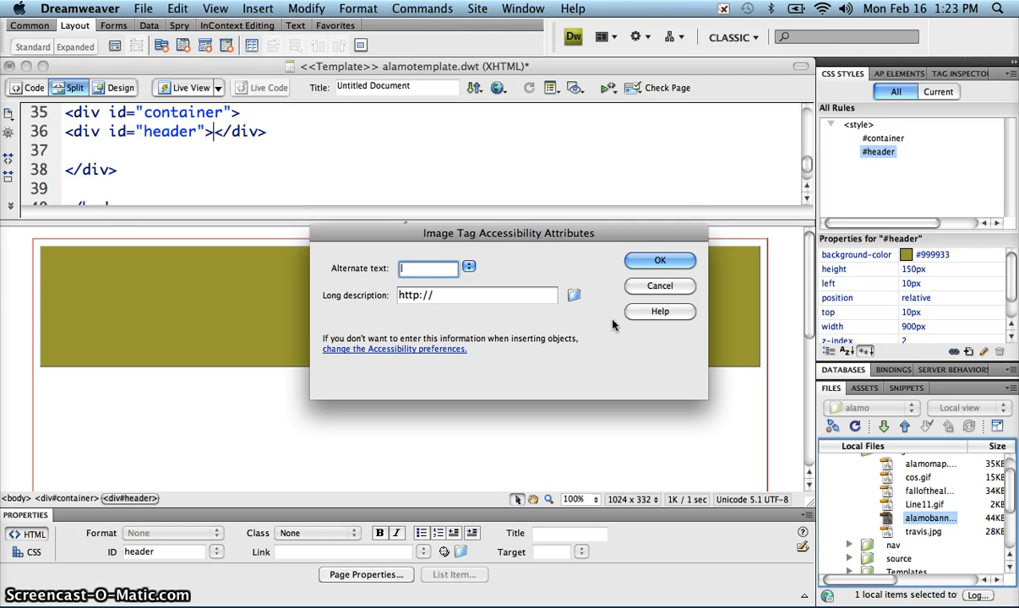
type("The Alamo")
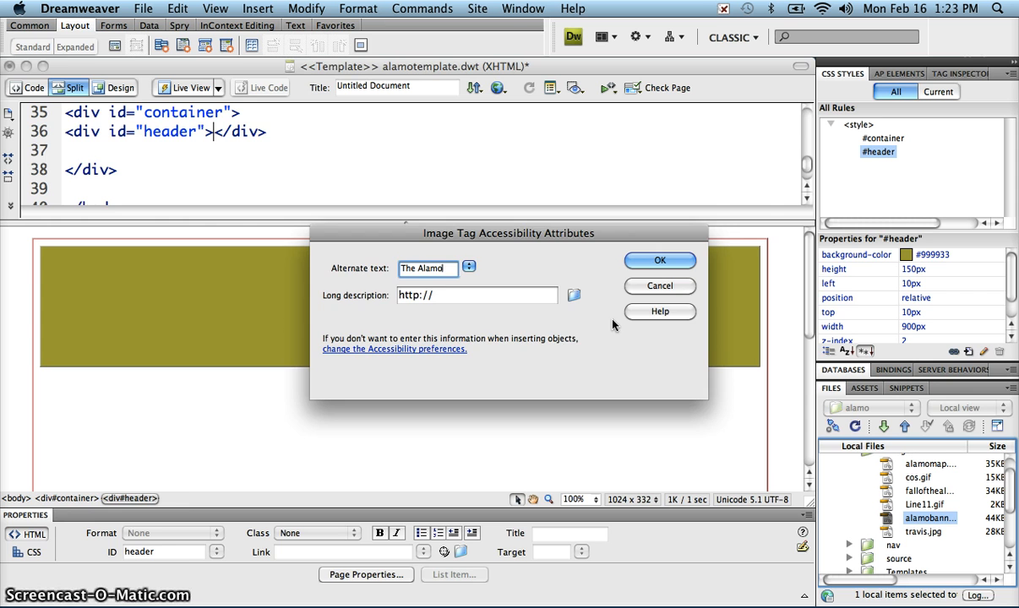
key("Return")
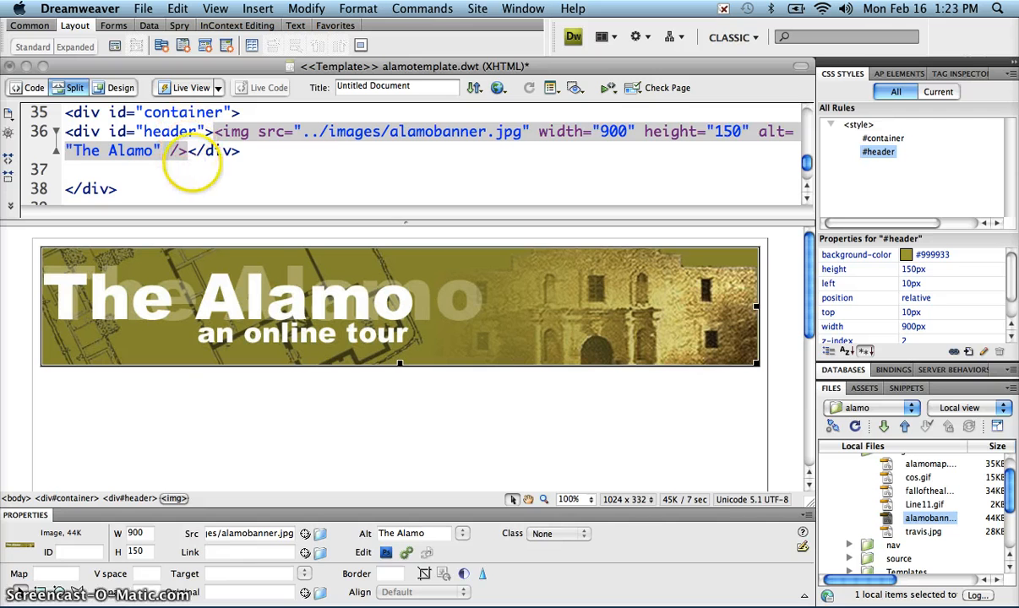
left_click(273, 157)
left_click(356, 421)
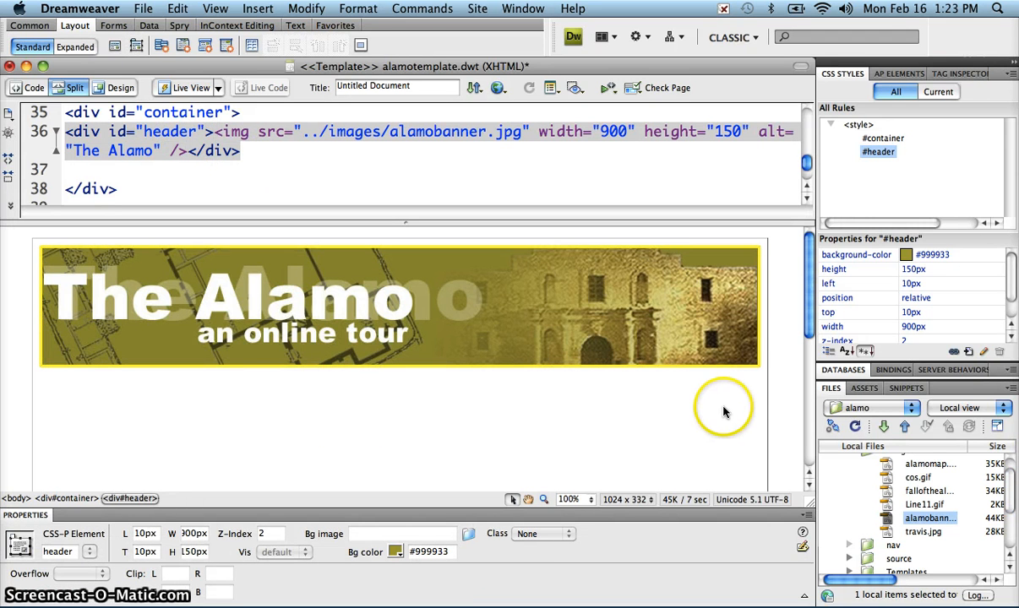
scroll(1003, 286, "down", 1)
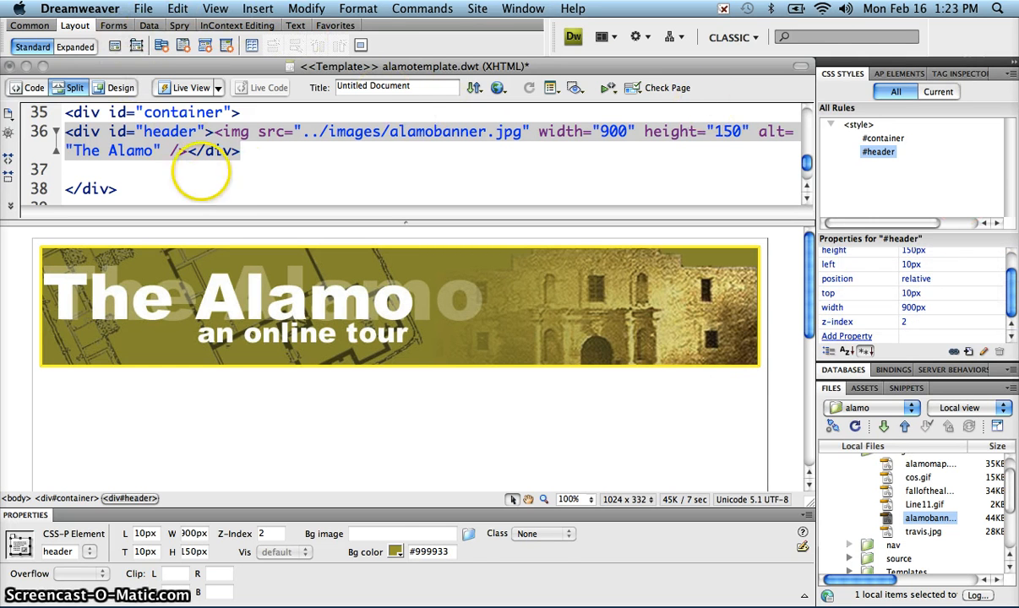
left_click(127, 167)
left_click(104, 380)
left_click(115, 386)
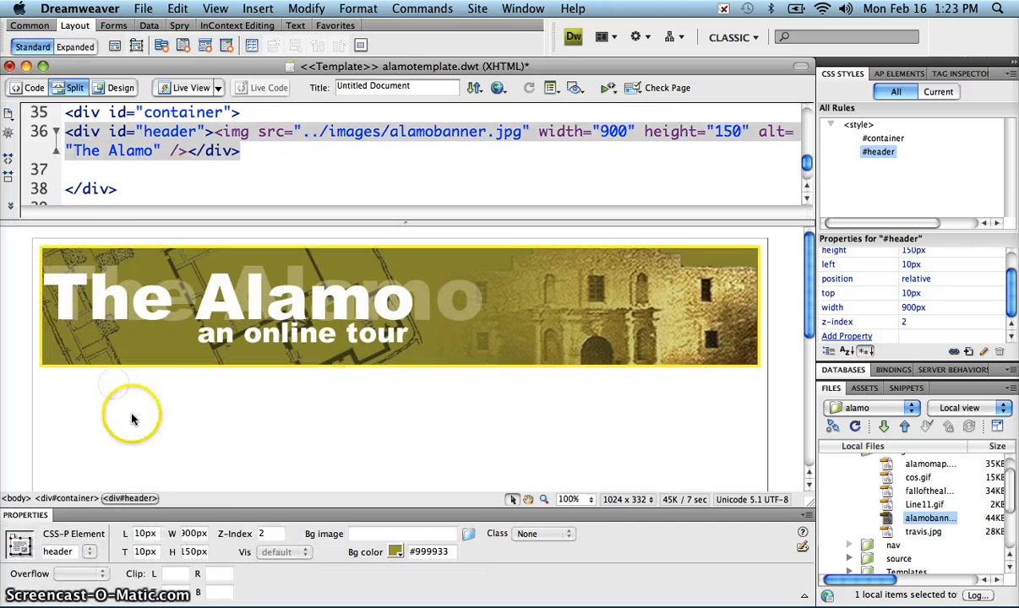
Draw an AP Div about 216 px wide and 92 px high below the banner's left end and name it nav.
left_click(135, 46)
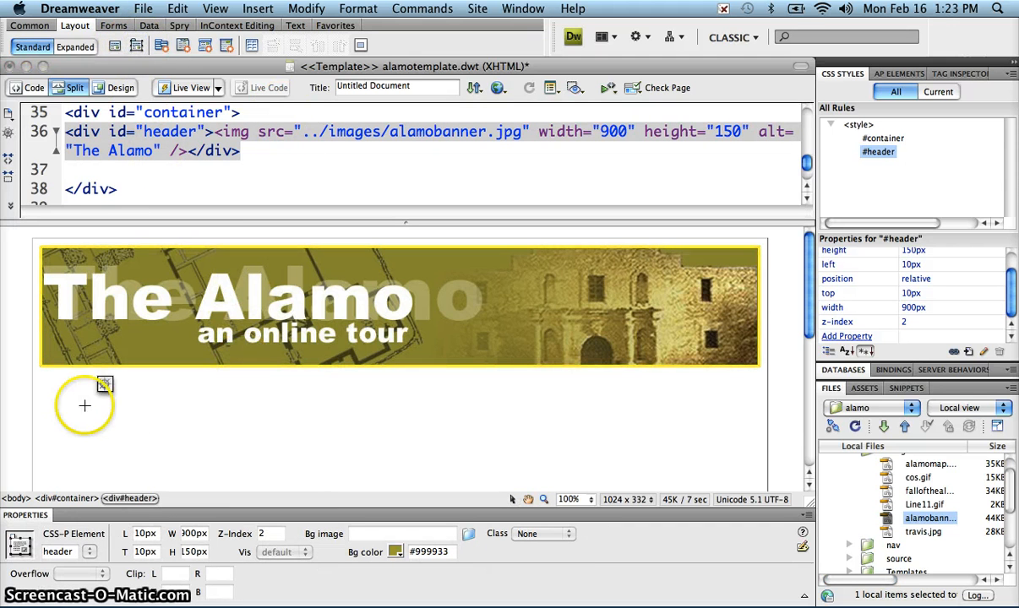
mouse_move(44, 384)
left_mouse_down()
mouse_move(152, 446)
mouse_move(216, 454)
left_mouse_up()
left_click(187, 382)
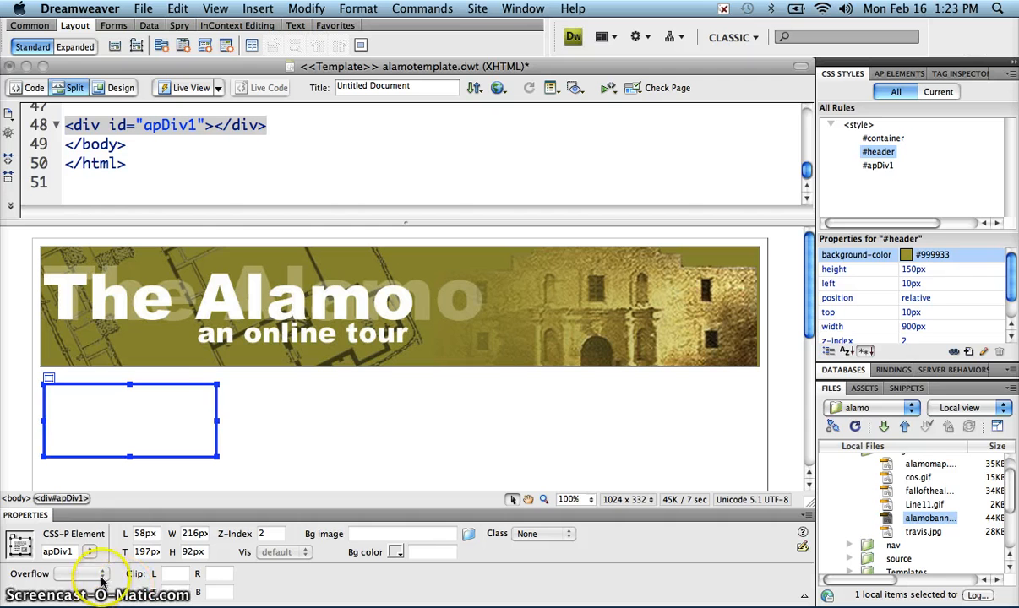
left_click(63, 552)
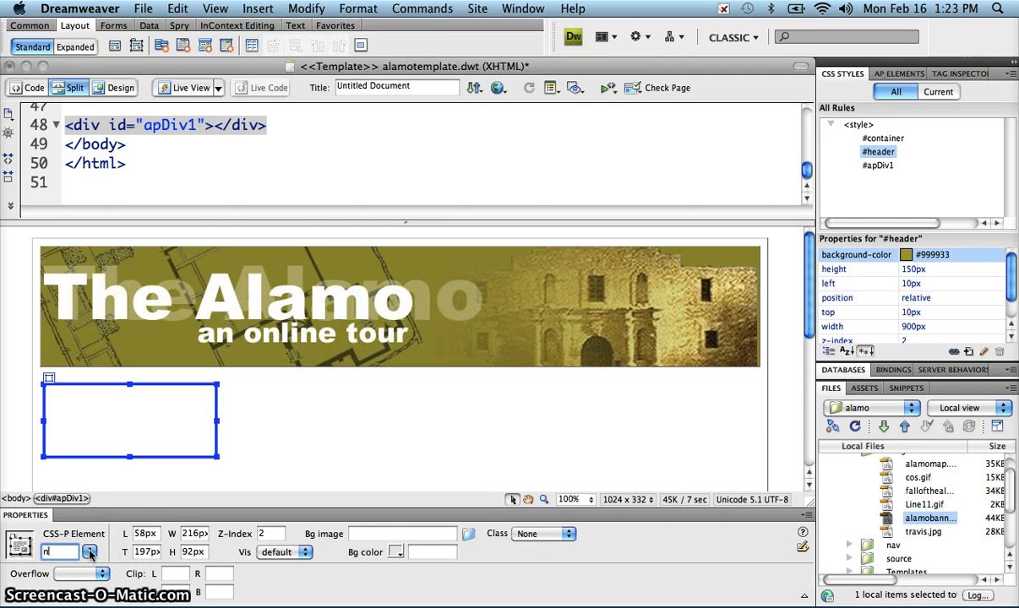
type("nC")
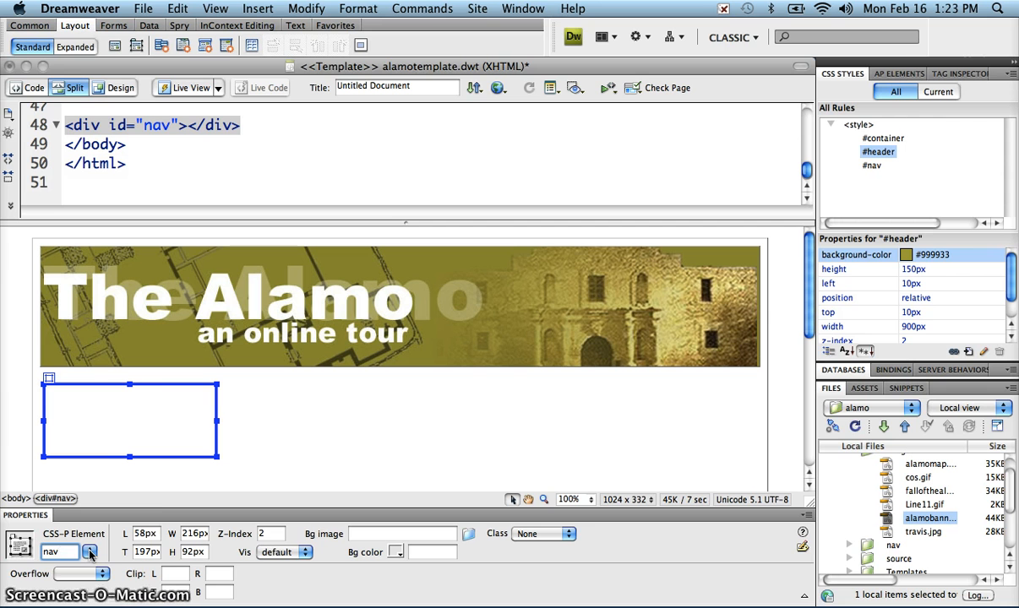
Set the nav AP Div's width to 200px and its height to 500px.
left_click(194, 534)
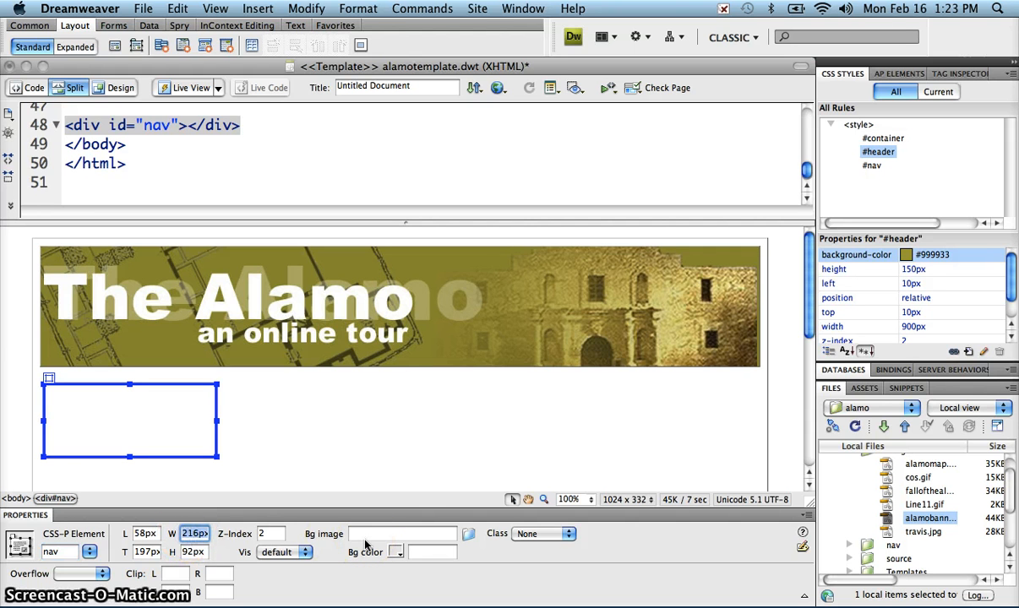
type("200px")
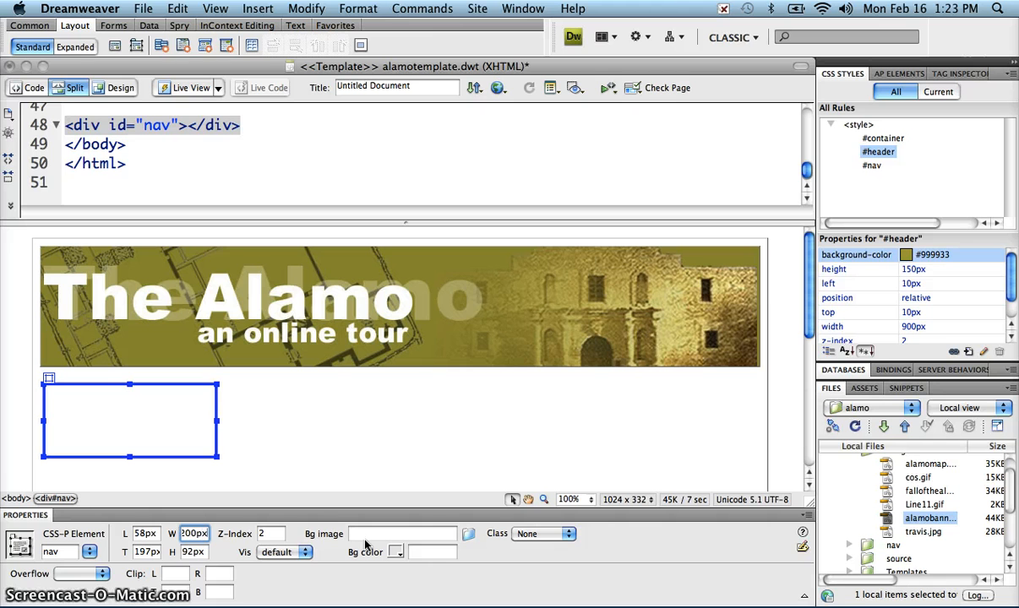
key("Tab")
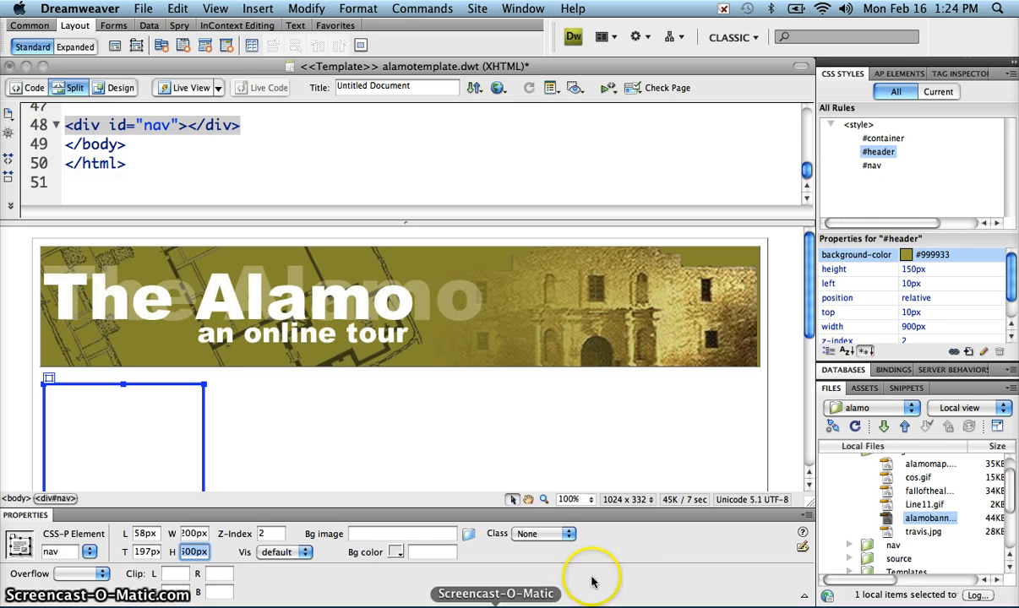
Set the background color of the nav AP Div to #999933.
left_click(438, 556)
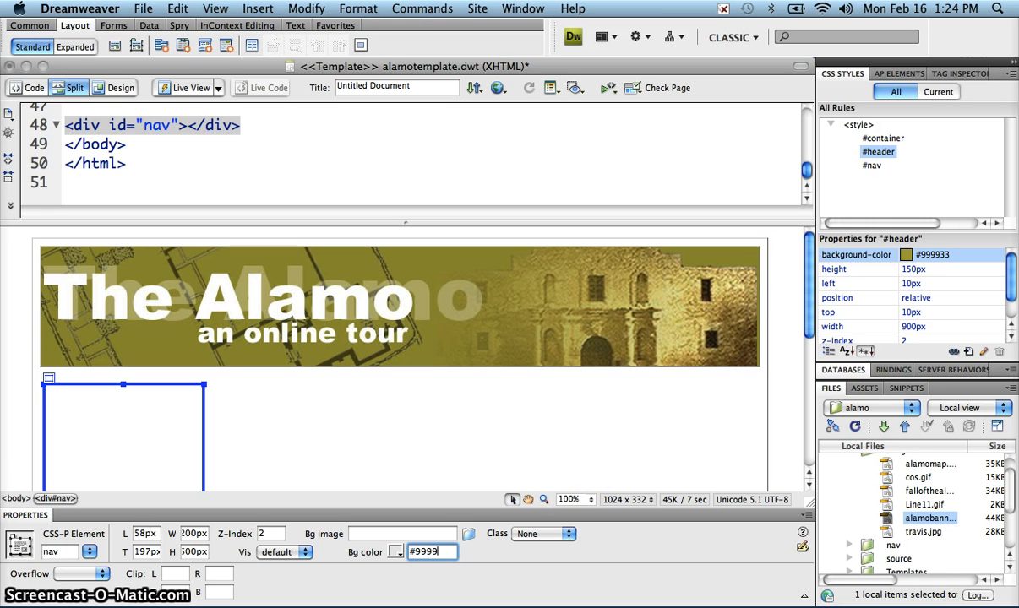
type("#999933")
key("Return")
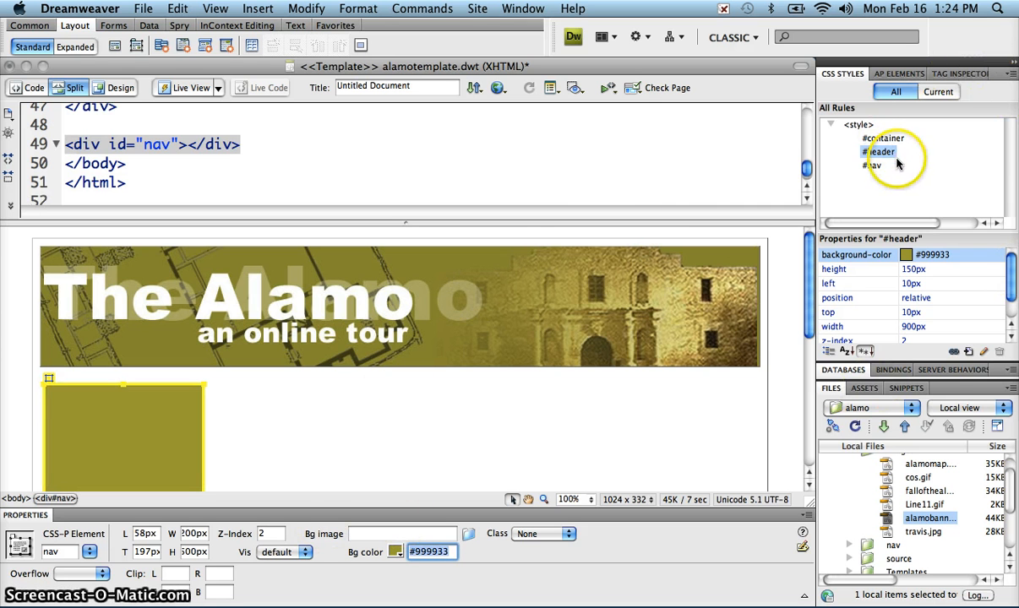
Set the left property of the #nav rule to 10px.
left_click(872, 166)
scroll(1005, 287, "down", 2)
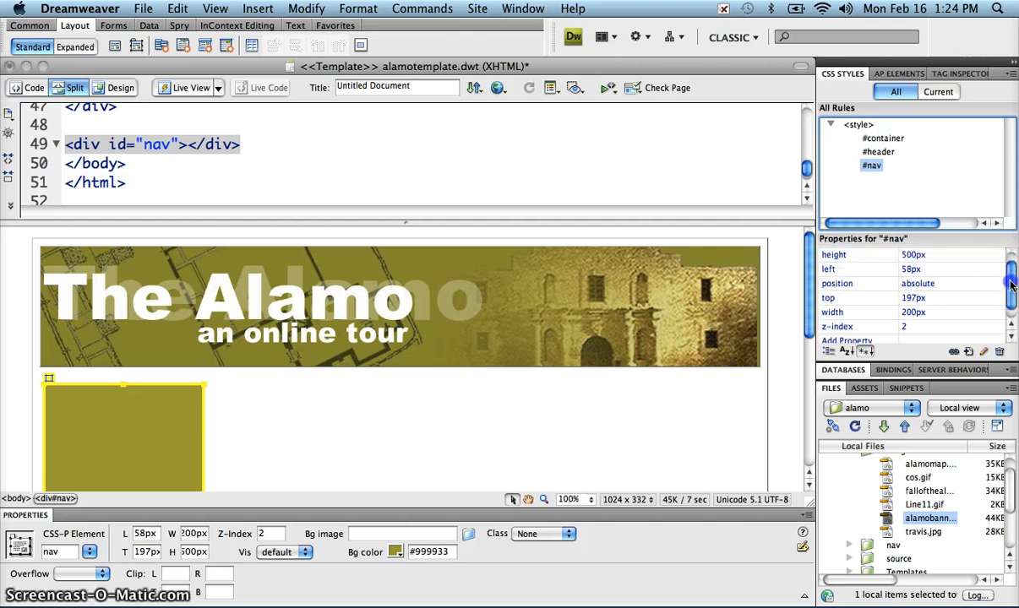
left_click(830, 389)
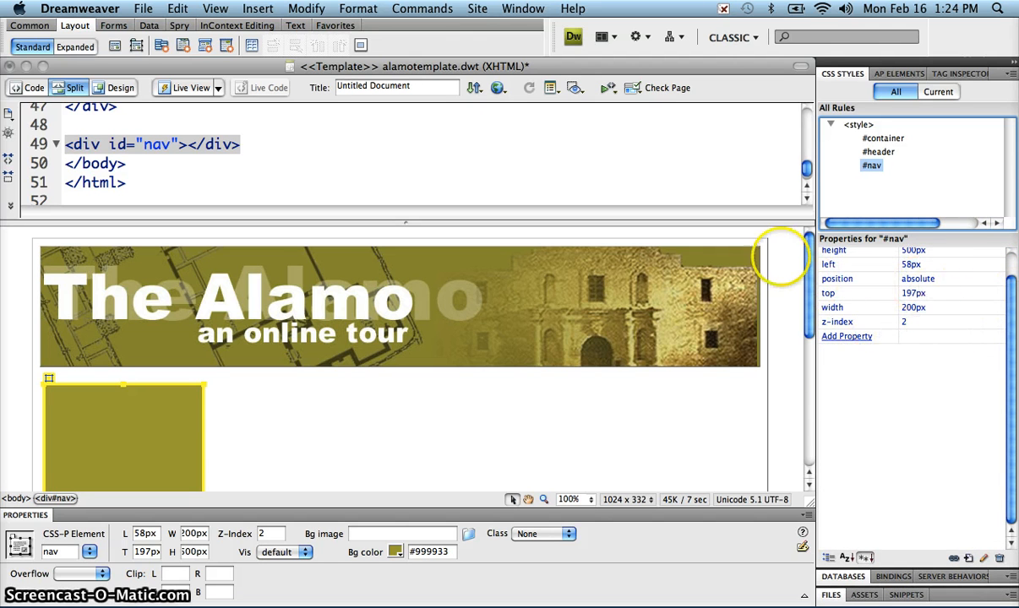
left_click(909, 265)
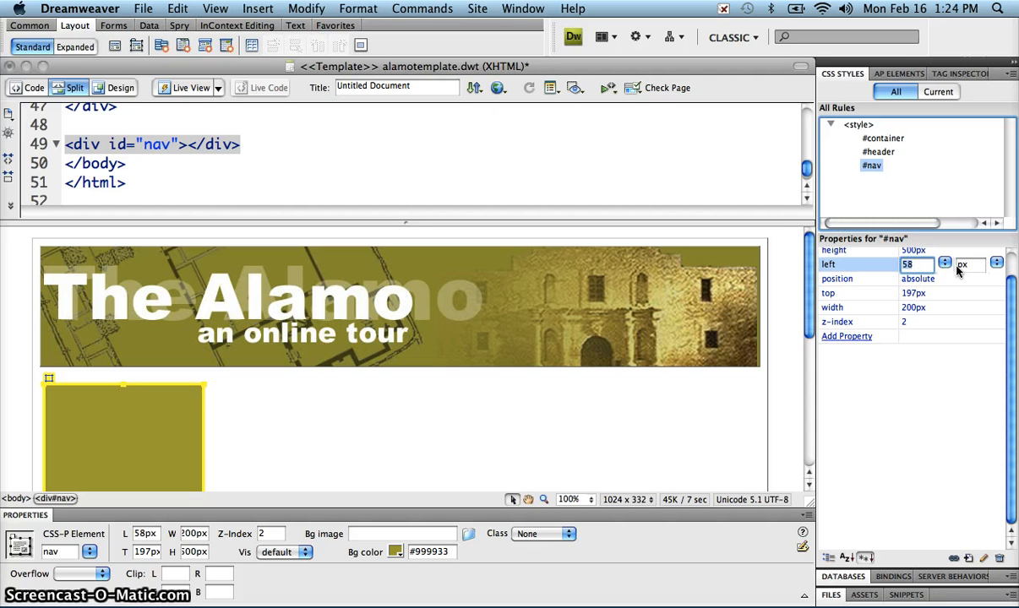
key("Return")
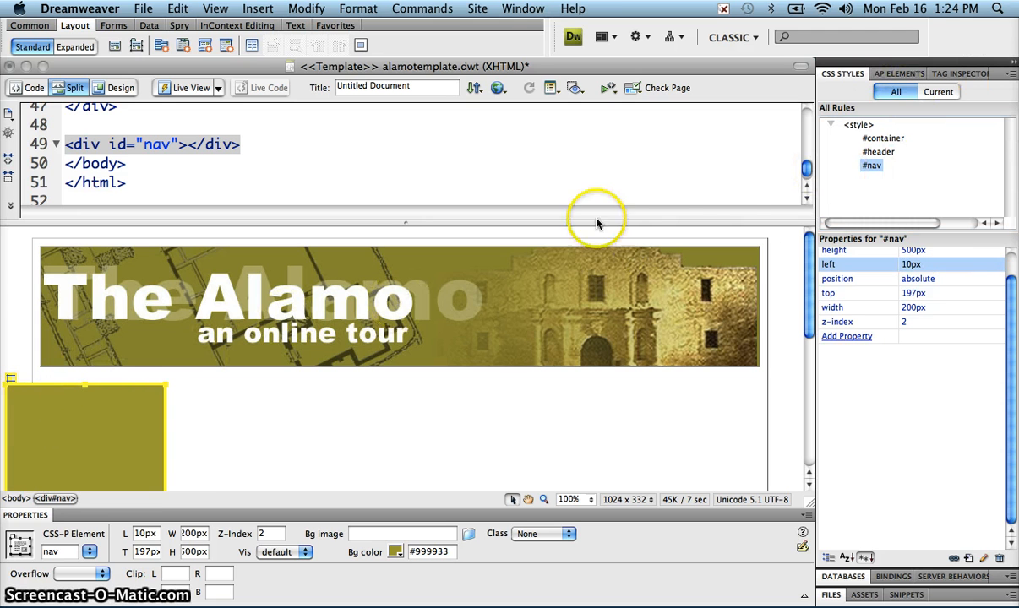
Move the nav div's code inside the container div, directly after the header div, and update the design view.
scroll(804, 169, "down", 1)
scroll(804, 170, "up", 2)
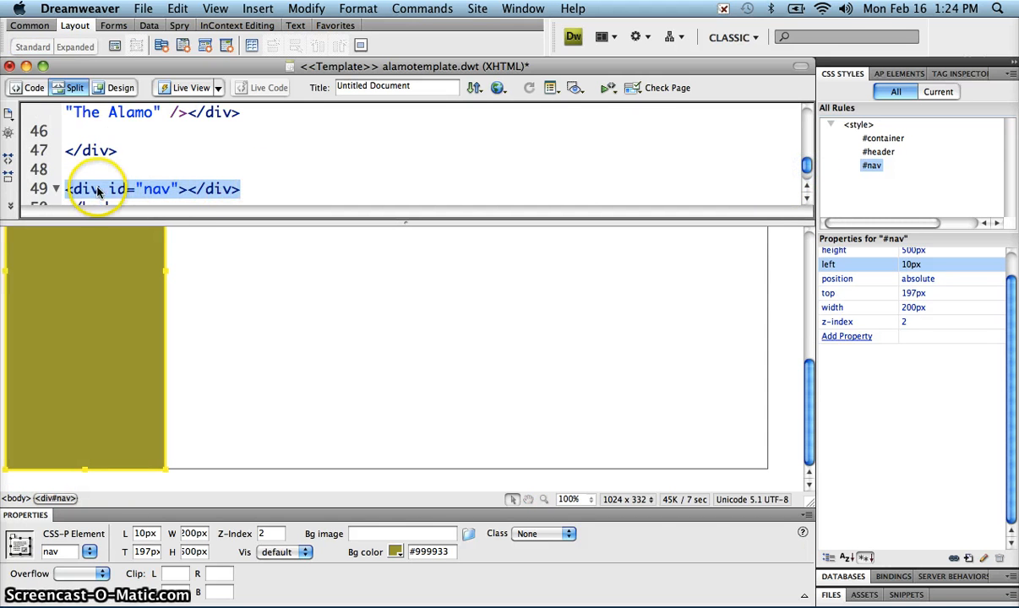
left_click_drag(68, 188, 73, 135)
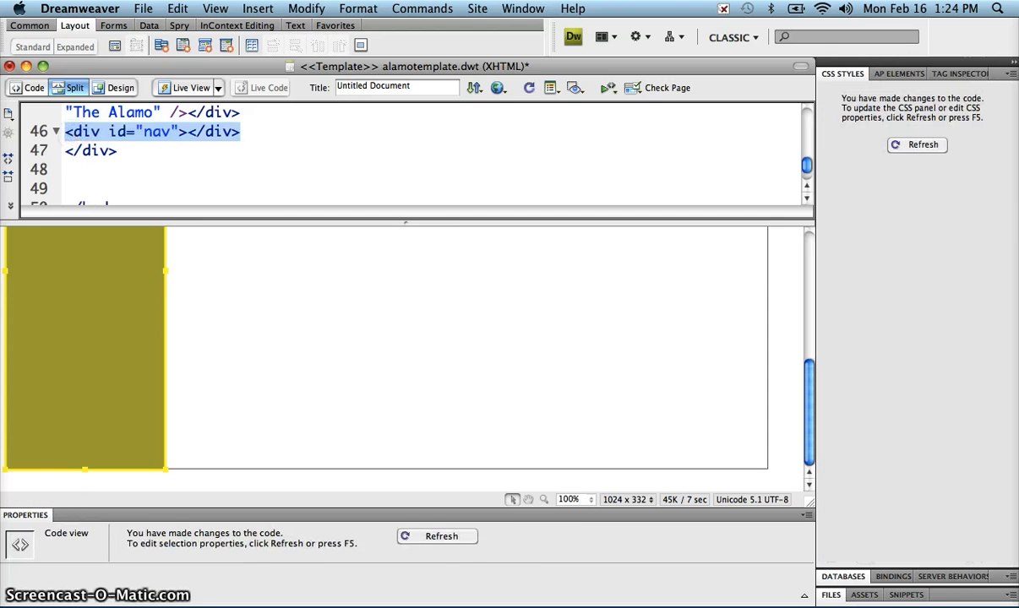
left_click(137, 313)
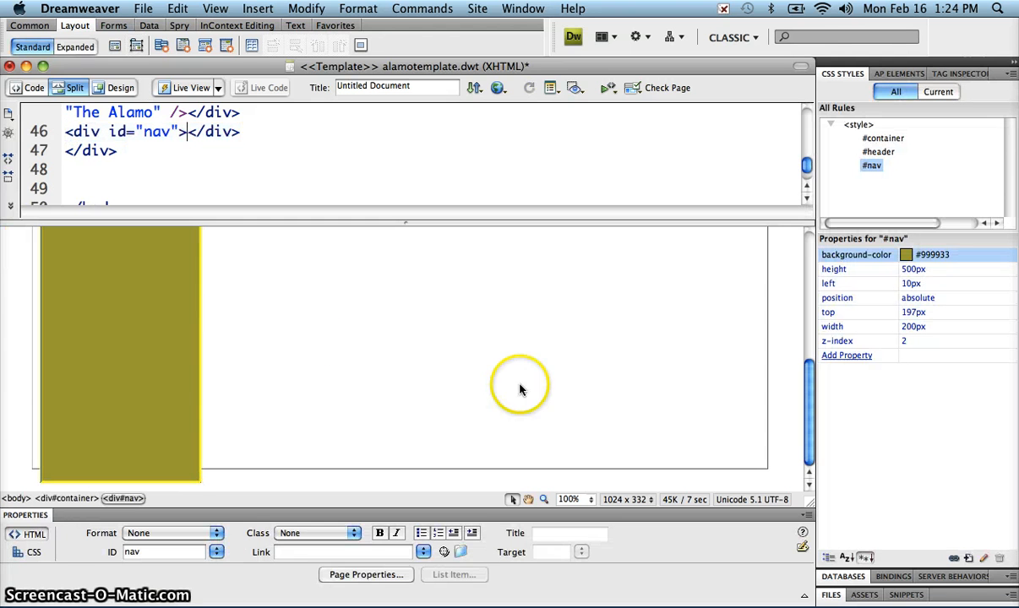
Change the position property of the #nav rule to relative.
left_click_drag(809, 435, 809, 336)
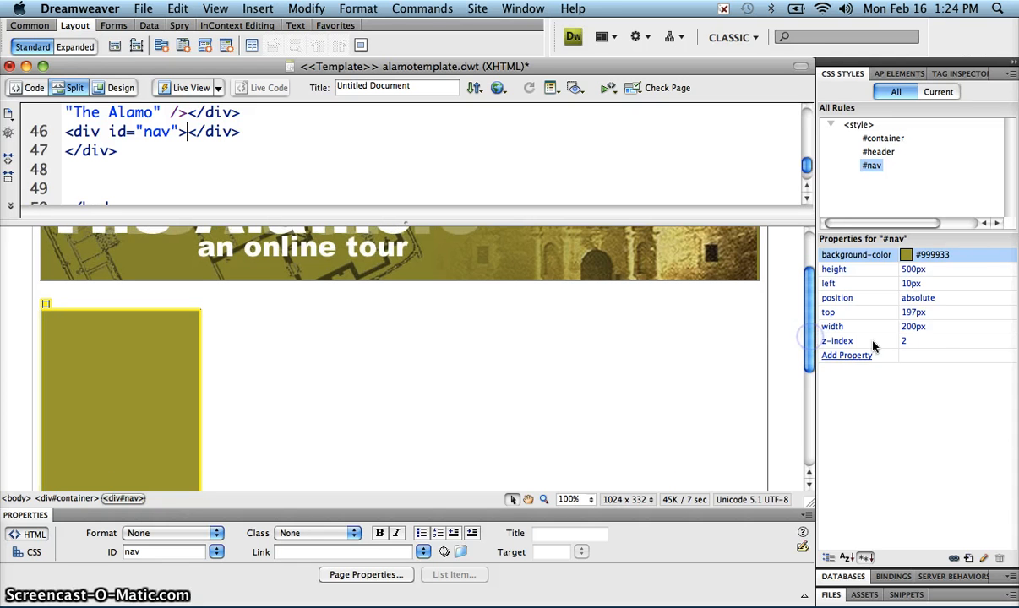
left_click(913, 313)
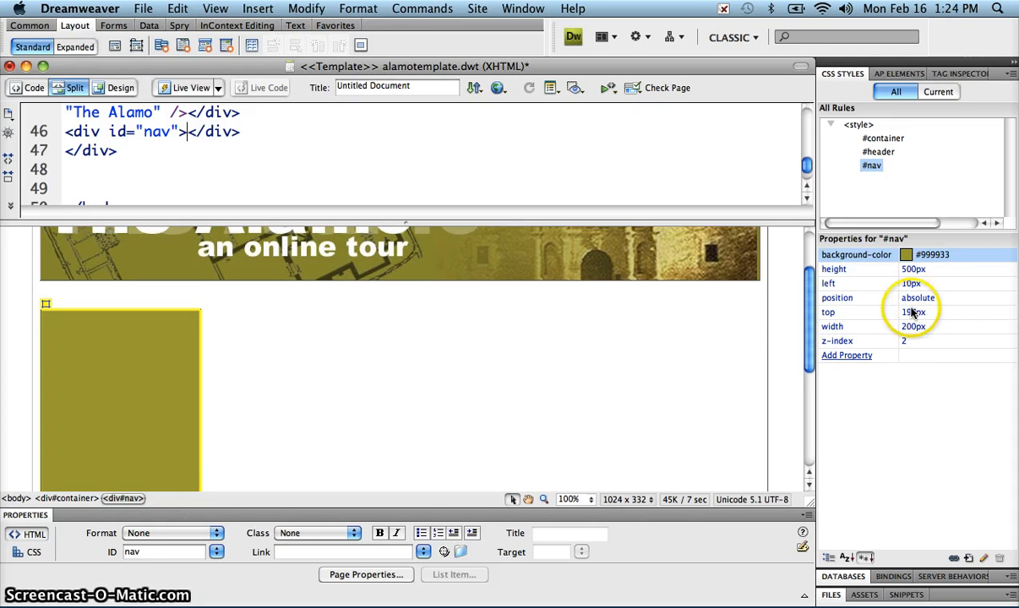
left_click(963, 297)
left_click(1010, 298)
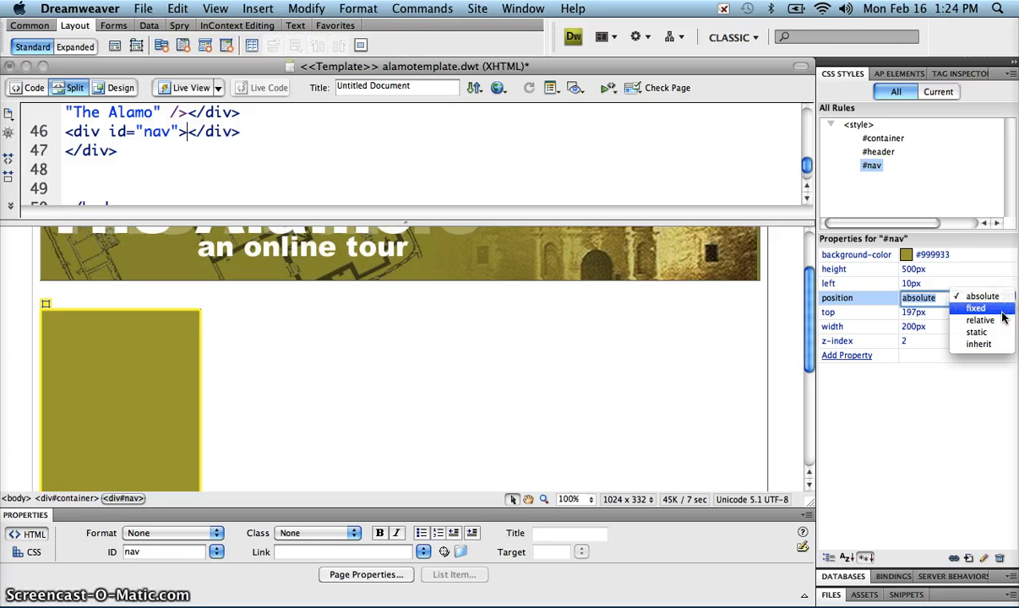
left_click(1003, 321)
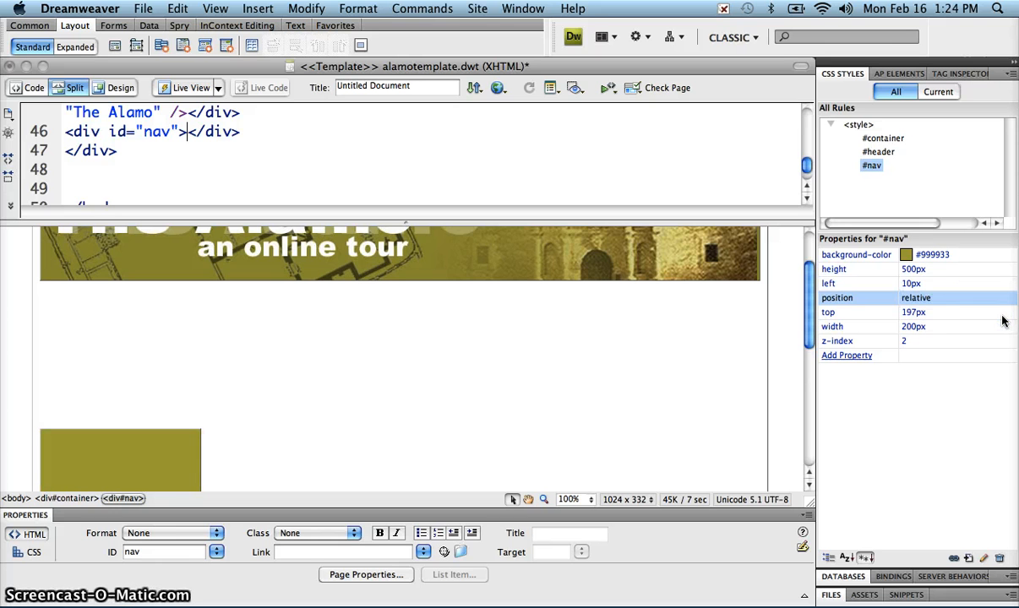
Try a top value of 10px for the #nav rule.
left_click(913, 313)
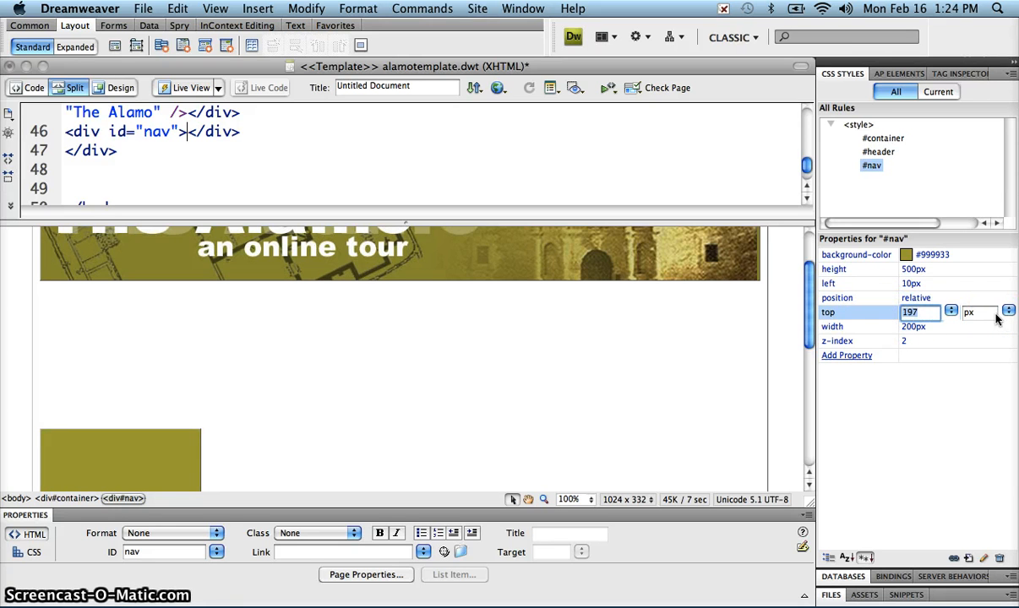
type("10")
key("Return")
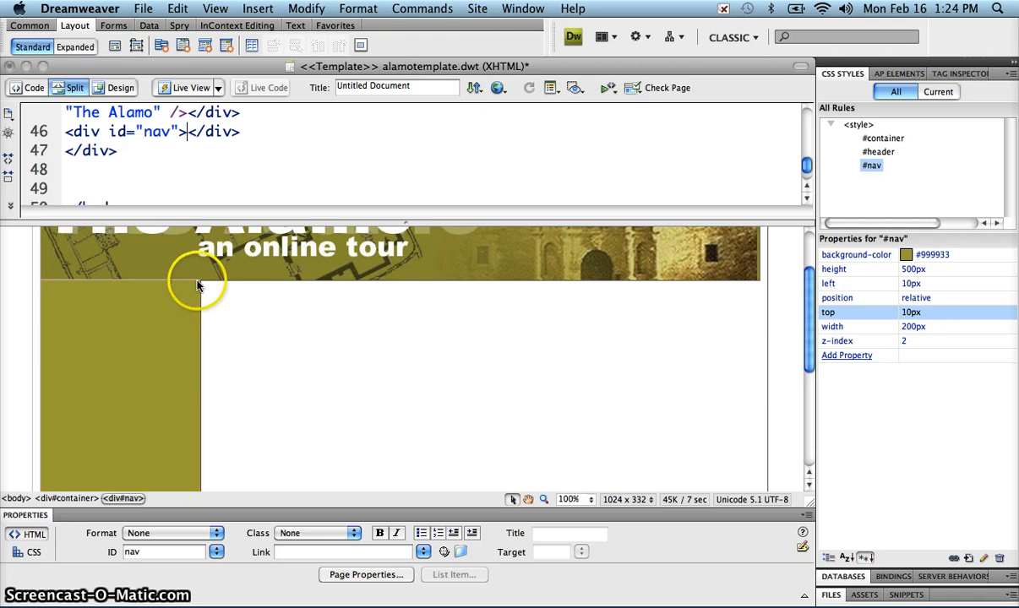
Set the top property of the #nav rule to 20px to leave a gap below the banner.
scroll(809, 312, "up", 3)
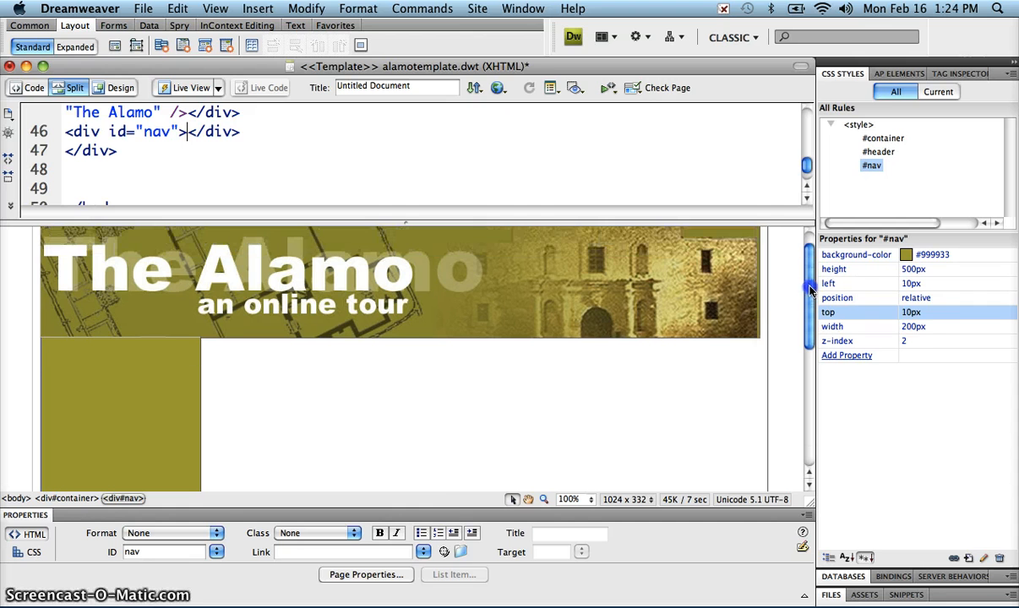
left_click(905, 312)
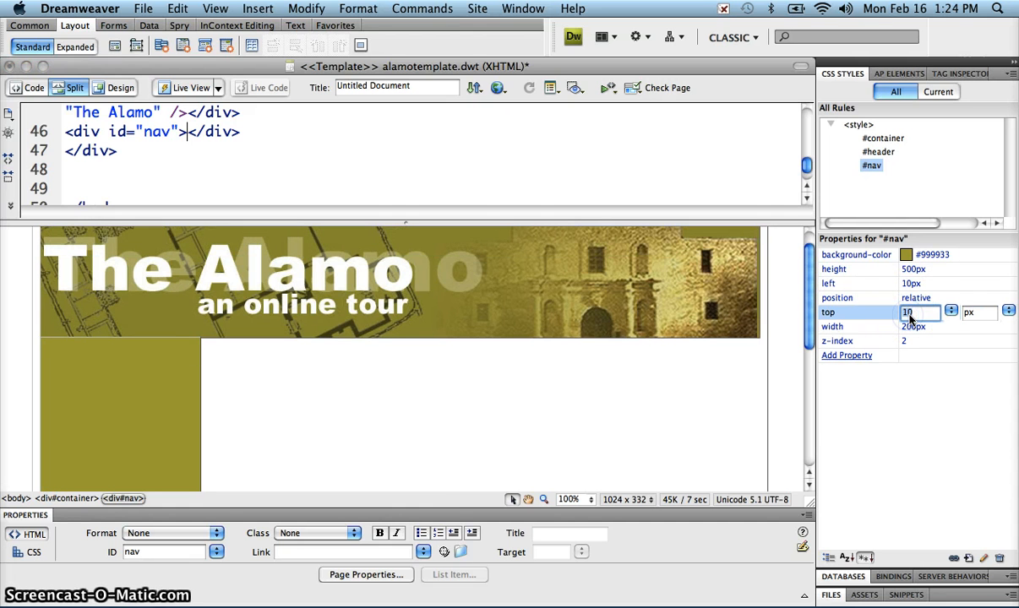
key("Return")
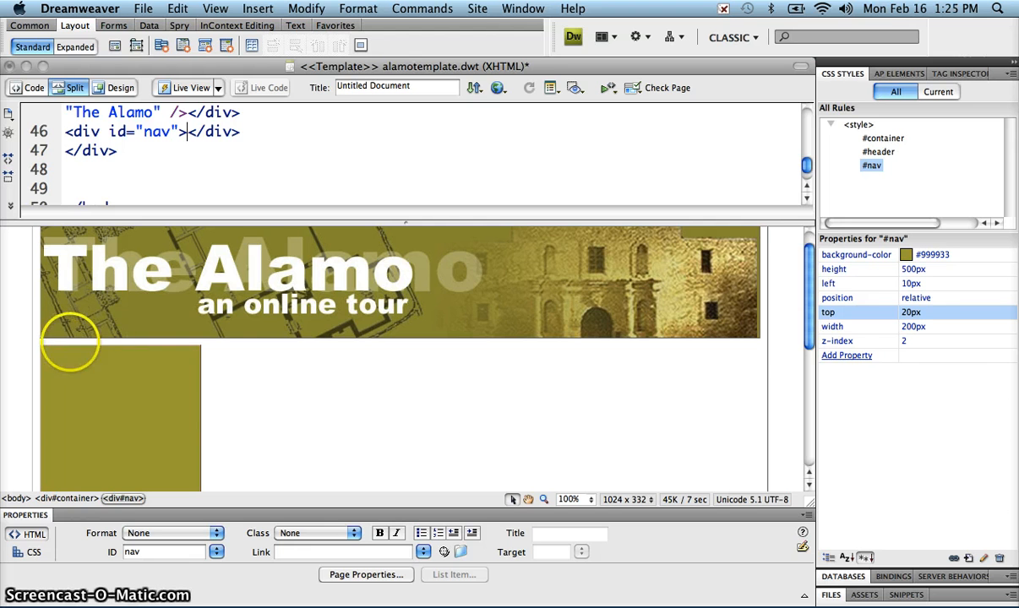
scroll(128, 342, "up", 2)
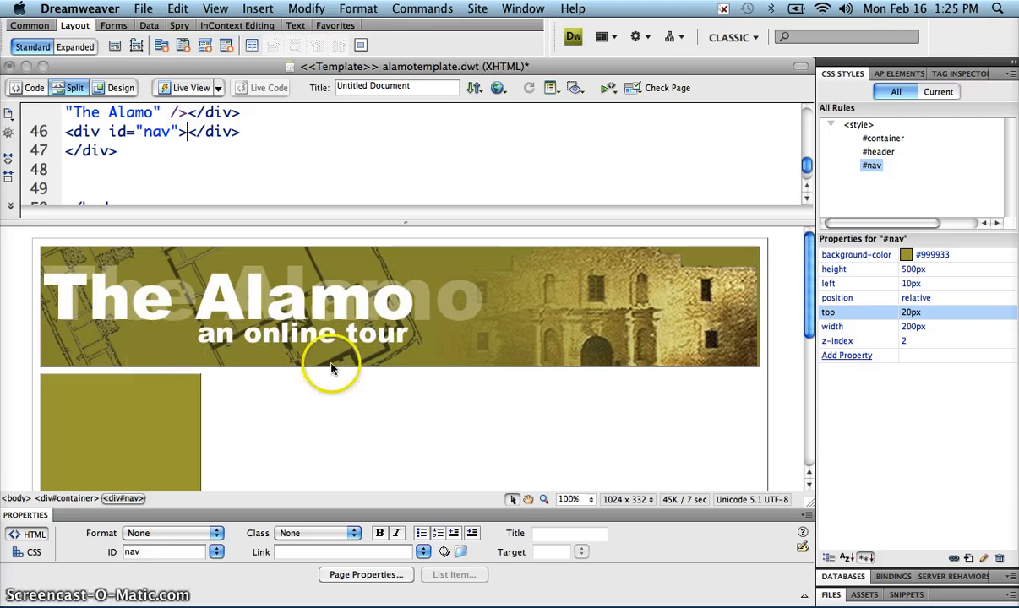
scroll(607, 397, "down", 8)
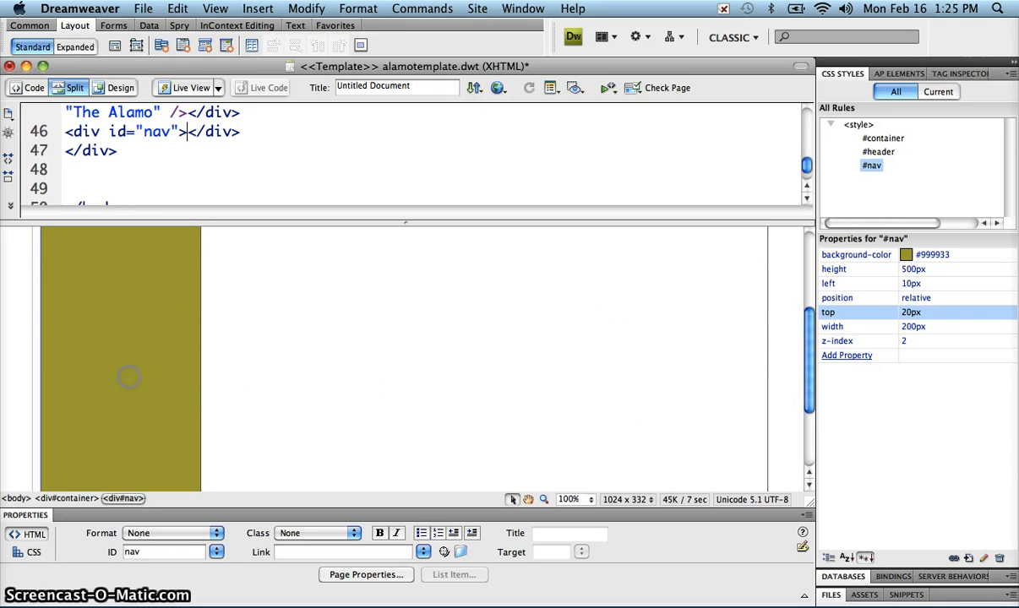
Place the insertion point inside the empty nav div.
scroll(182, 379, "up", 2)
left_click(148, 318)
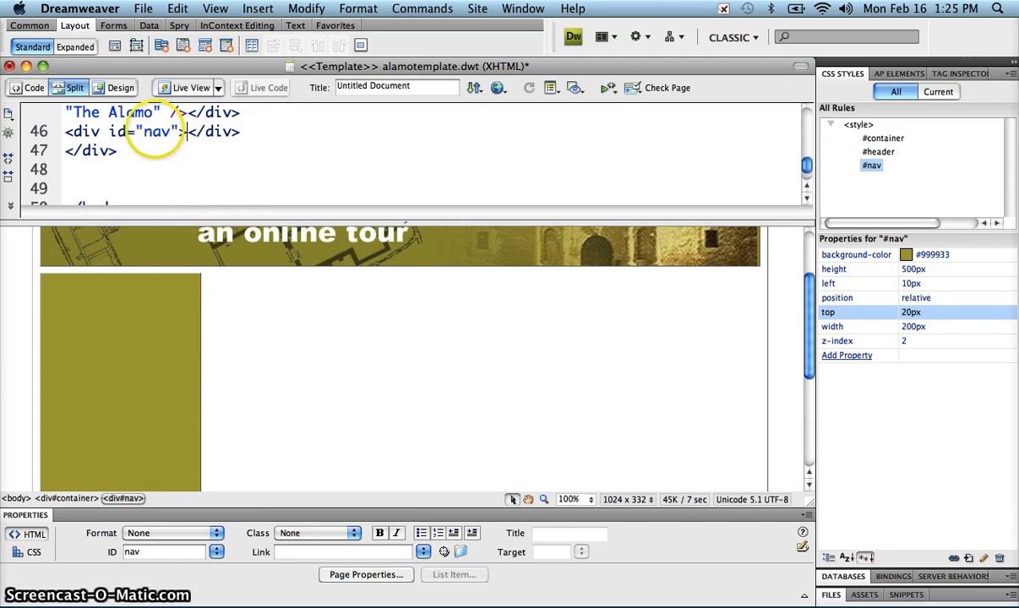
left_click(190, 130)
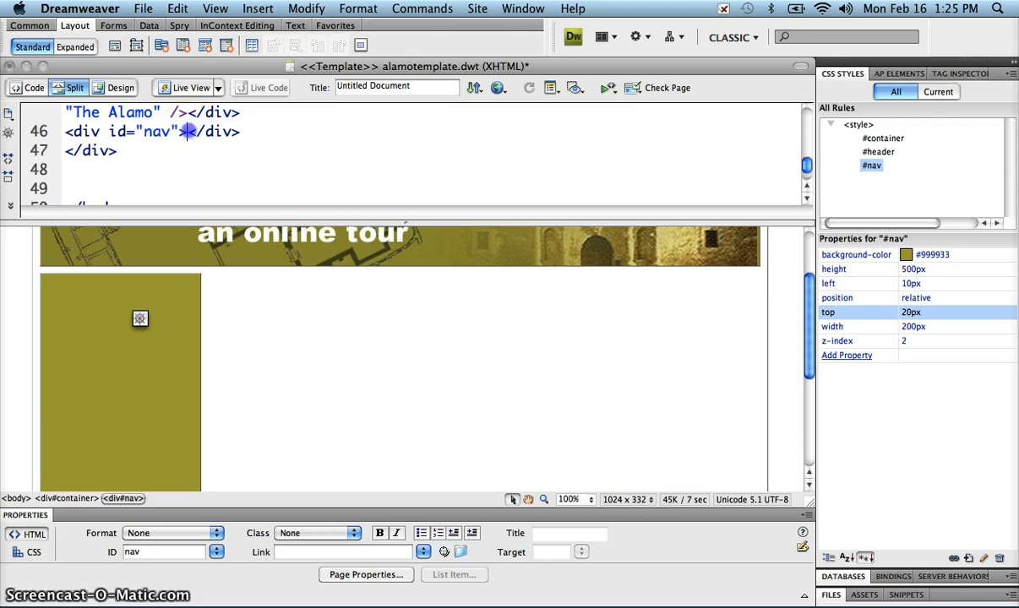
left_click(162, 370)
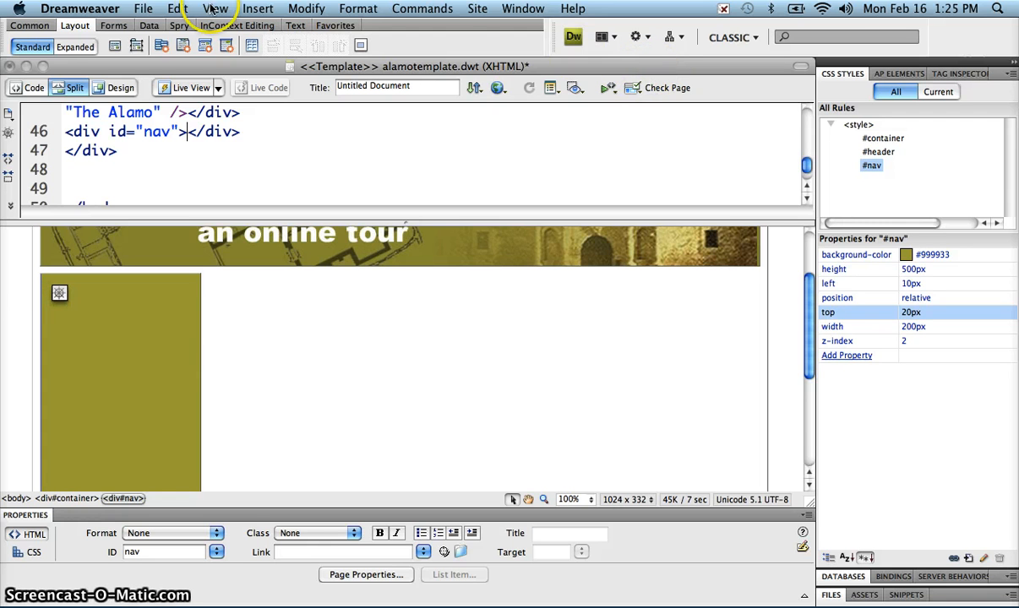
left_click(20, 26)
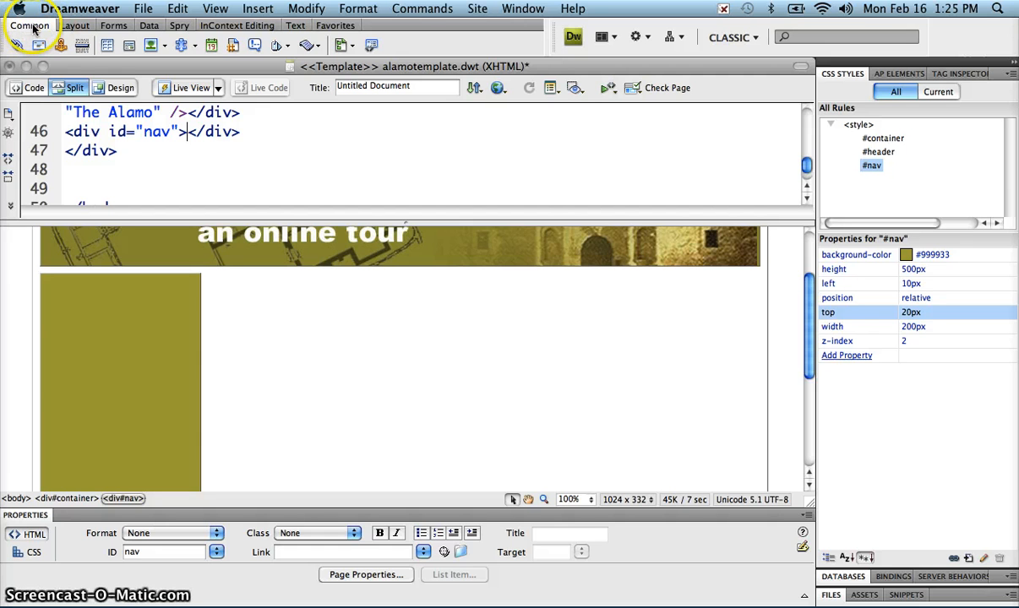
left_click(195, 46)
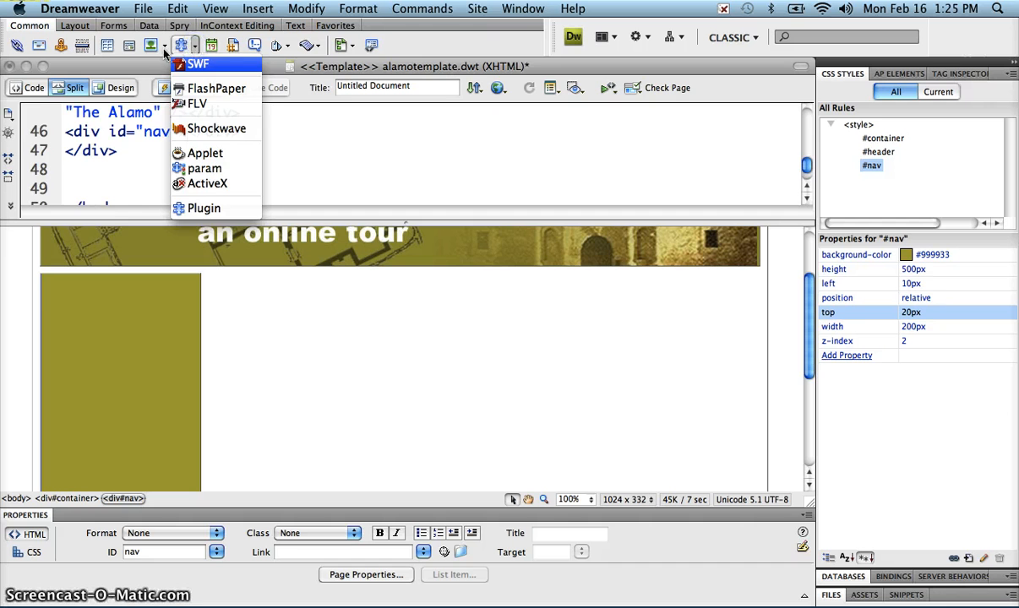
left_click(165, 47)
left_click(165, 46)
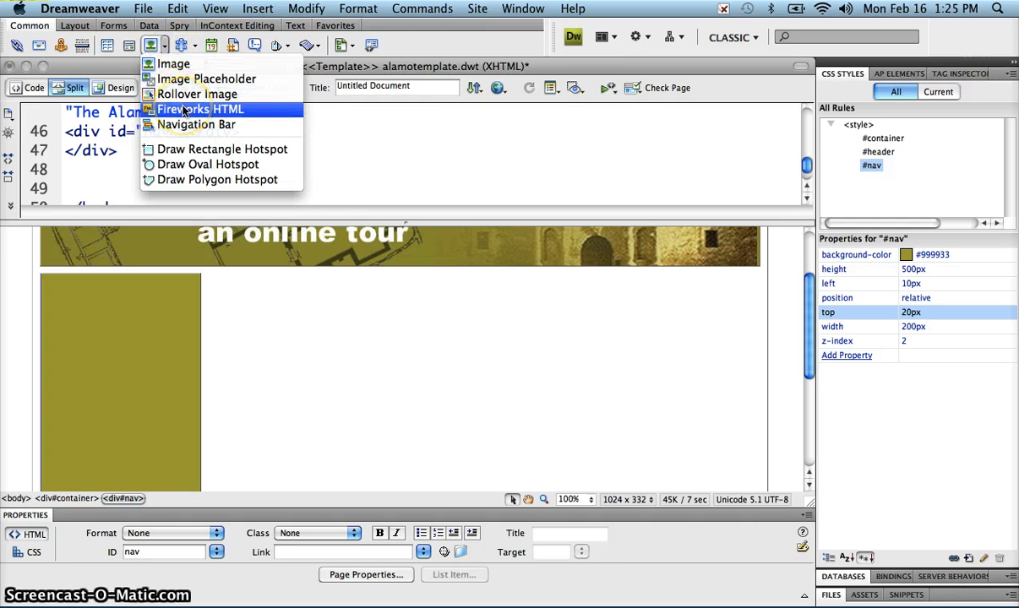
left_click(162, 48)
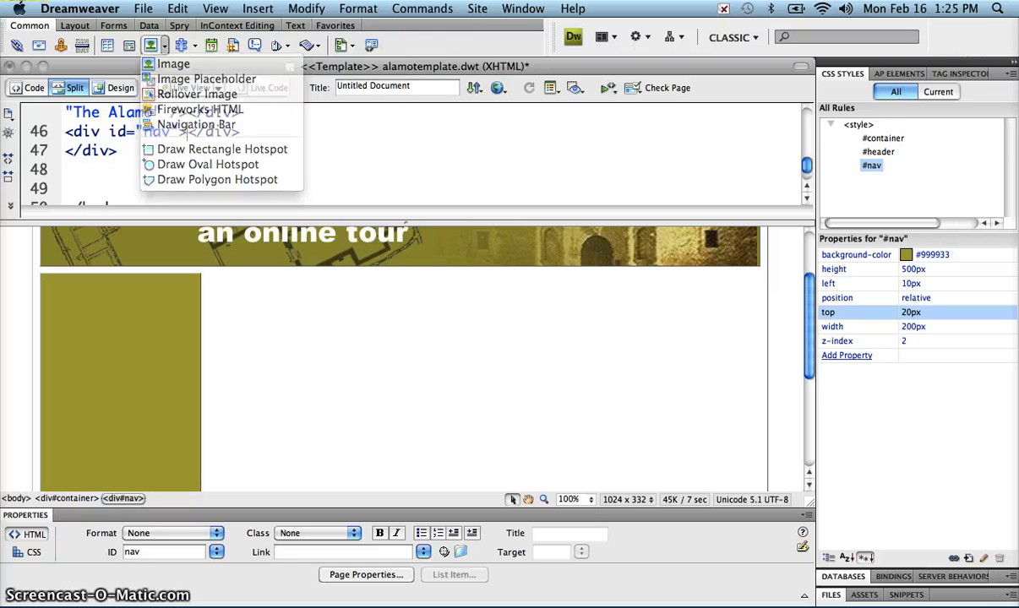
Insert the Fireworks HTML file alamonav.htm from the site's root folder into the nav div.
left_click(253, 10)
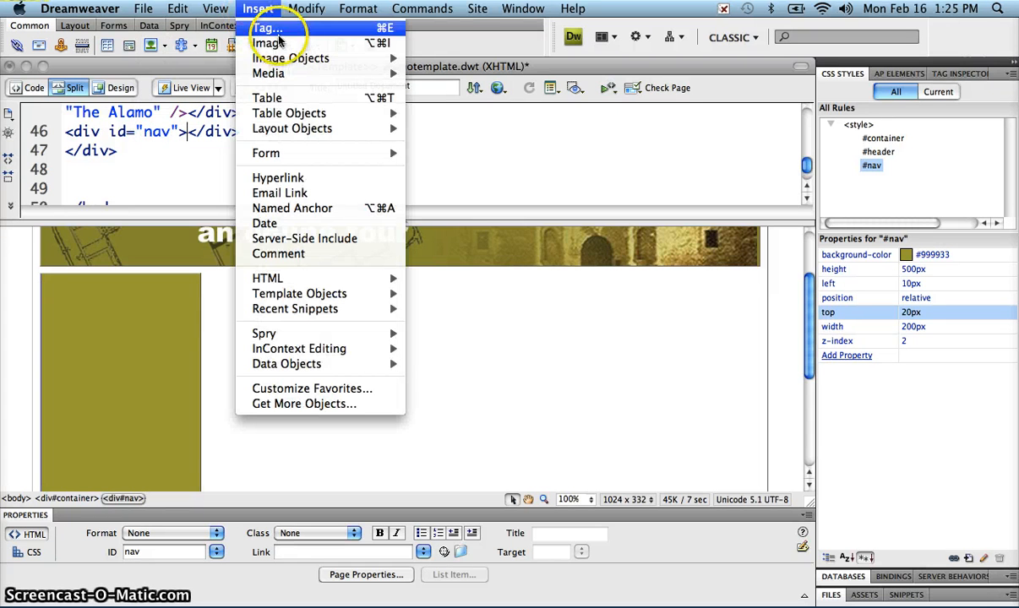
mouse_move(296, 59)
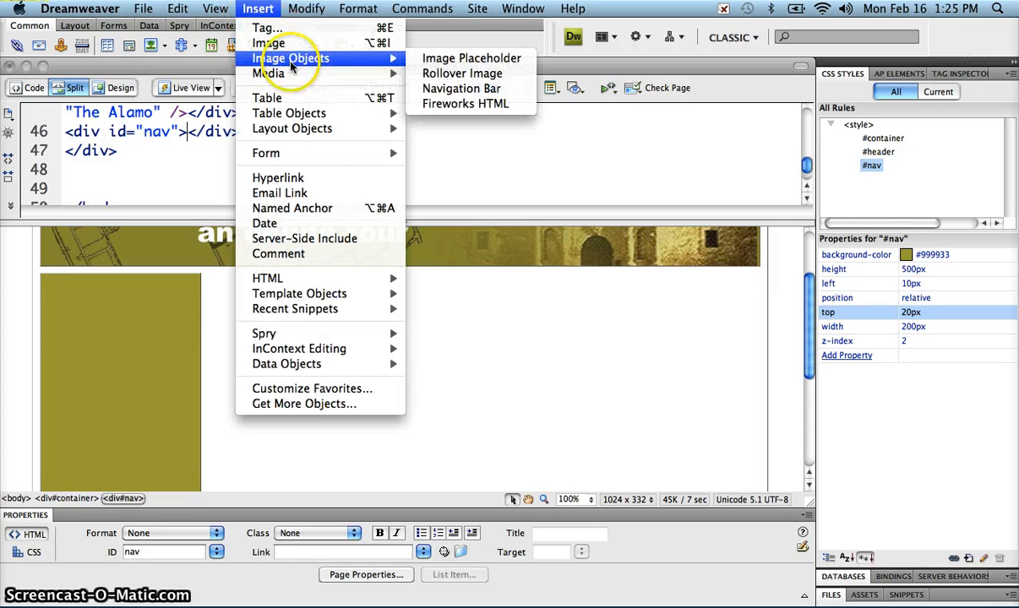
left_click(465, 105)
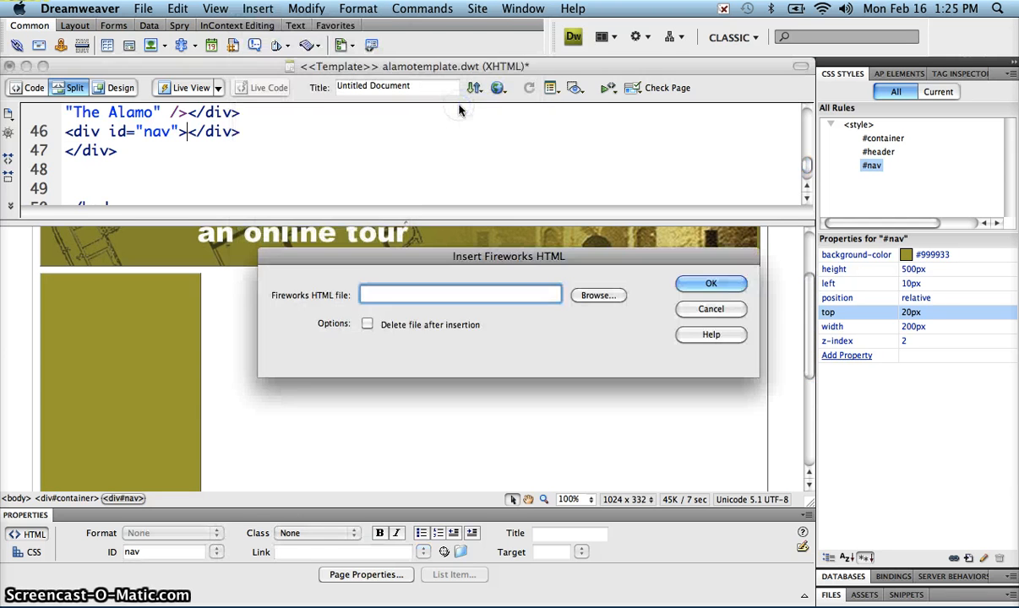
left_click(602, 297)
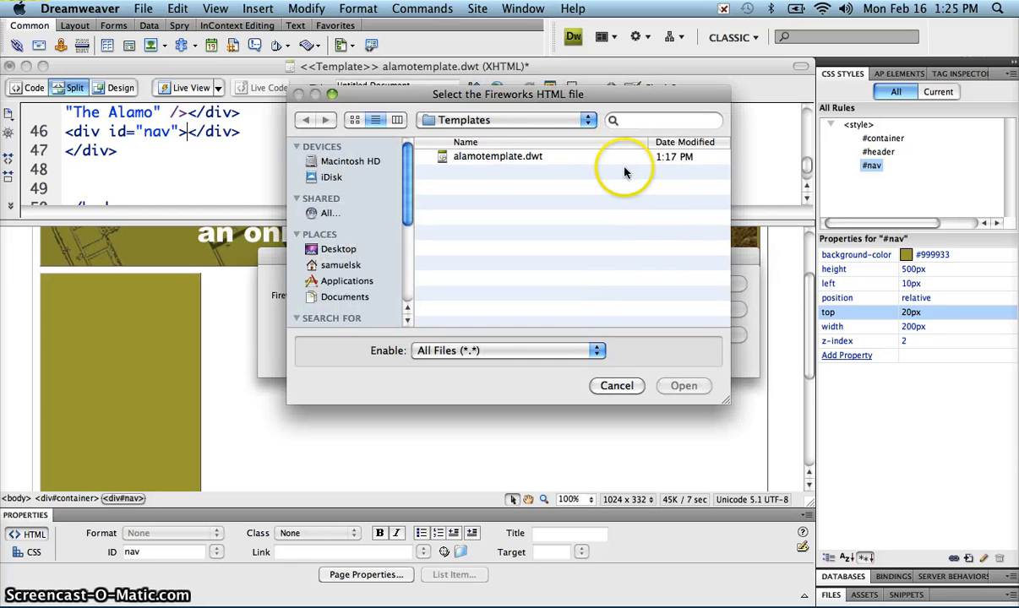
left_click(435, 119)
left_click(500, 134)
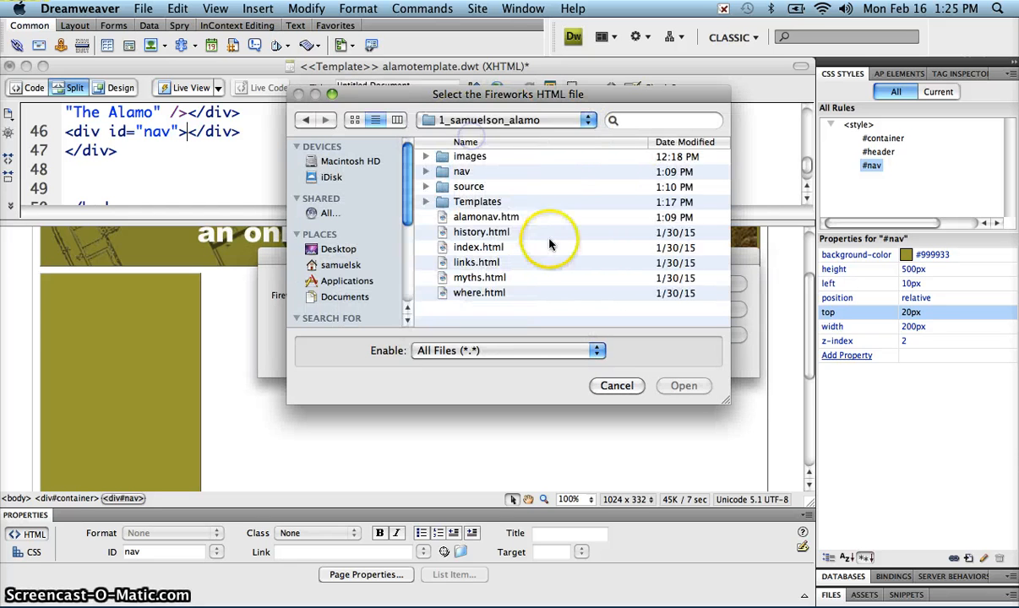
left_click(486, 219)
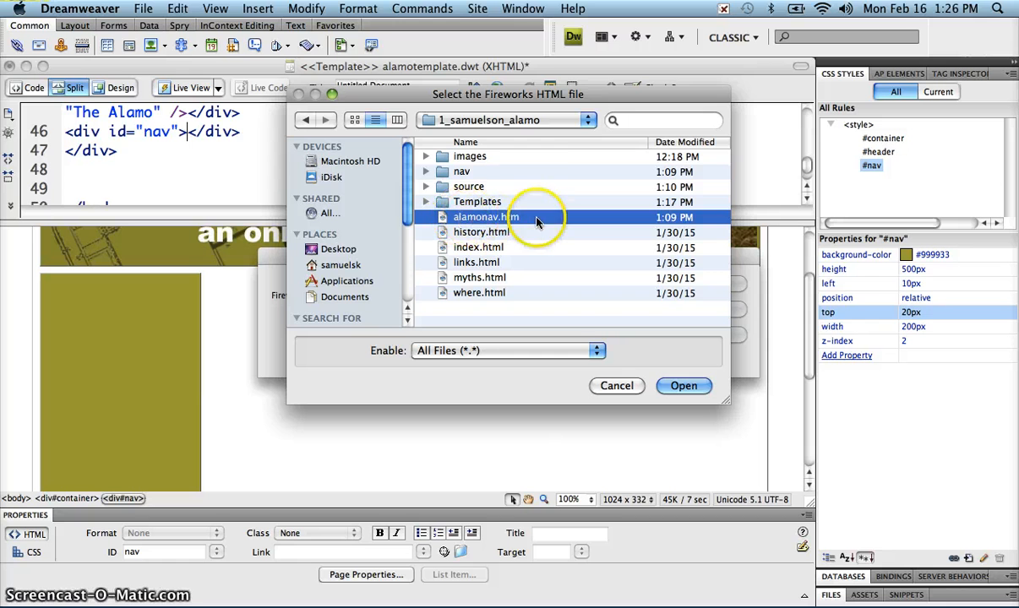
left_click(686, 386)
left_click(713, 283)
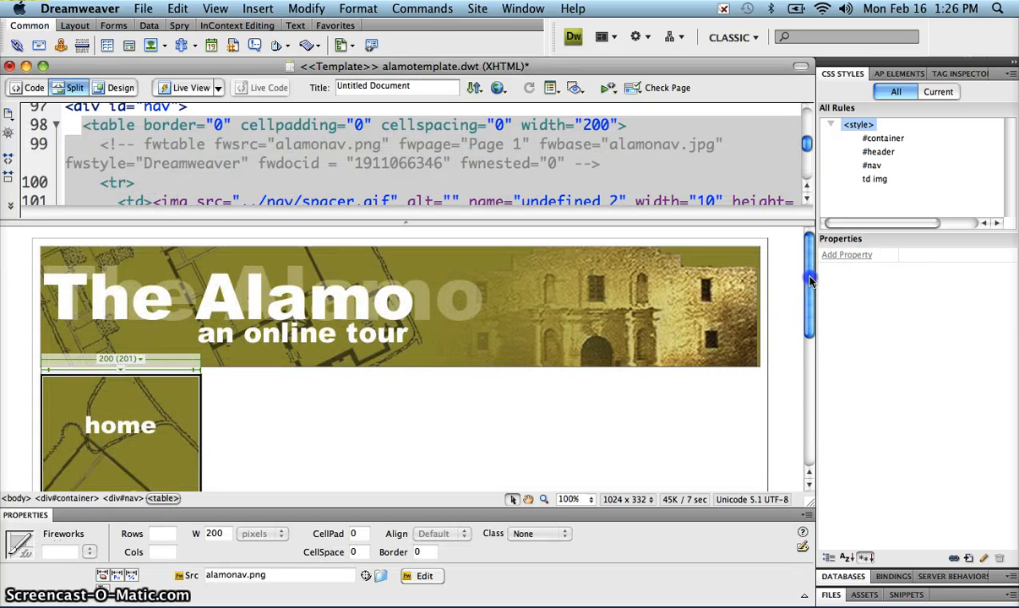
left_click_drag(810, 281, 818, 393)
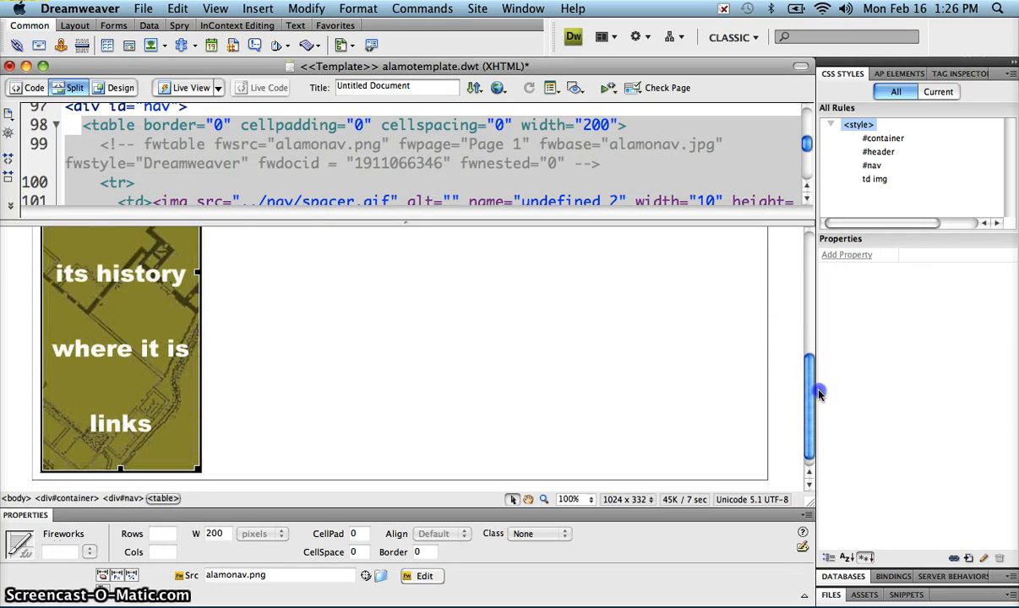
Examine the inserted navigation bar's image slices and the table markup behind them in the template code.
left_click(161, 430)
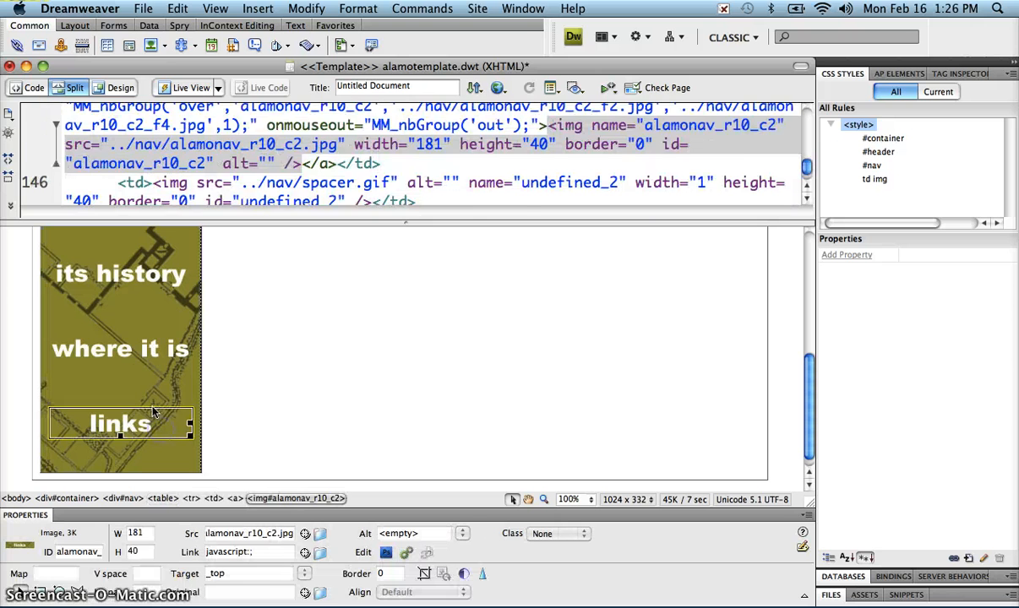
left_click(146, 391)
left_click(153, 346)
left_click(156, 318)
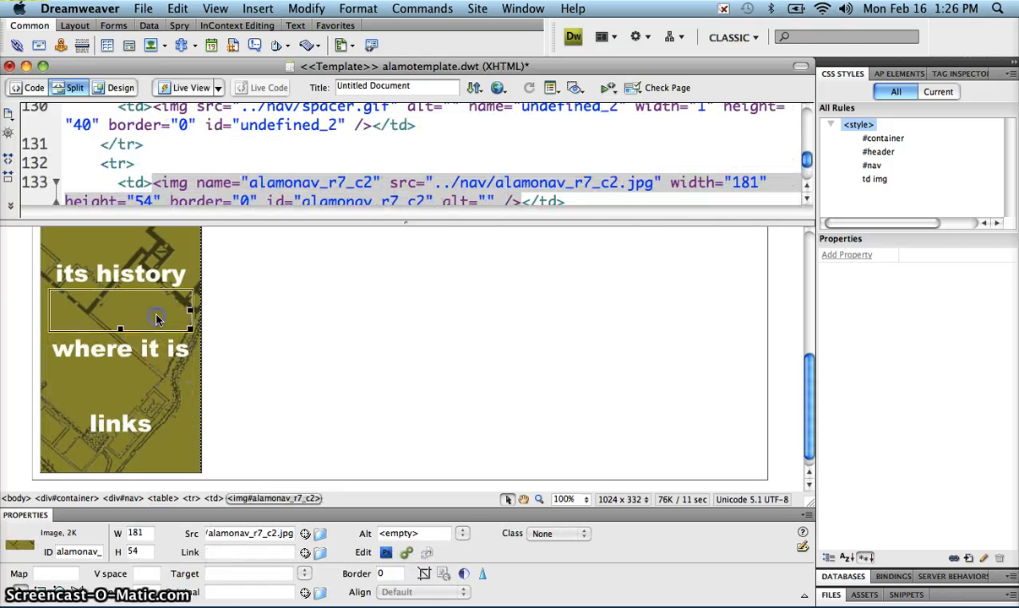
left_click(162, 276)
left_click(199, 277)
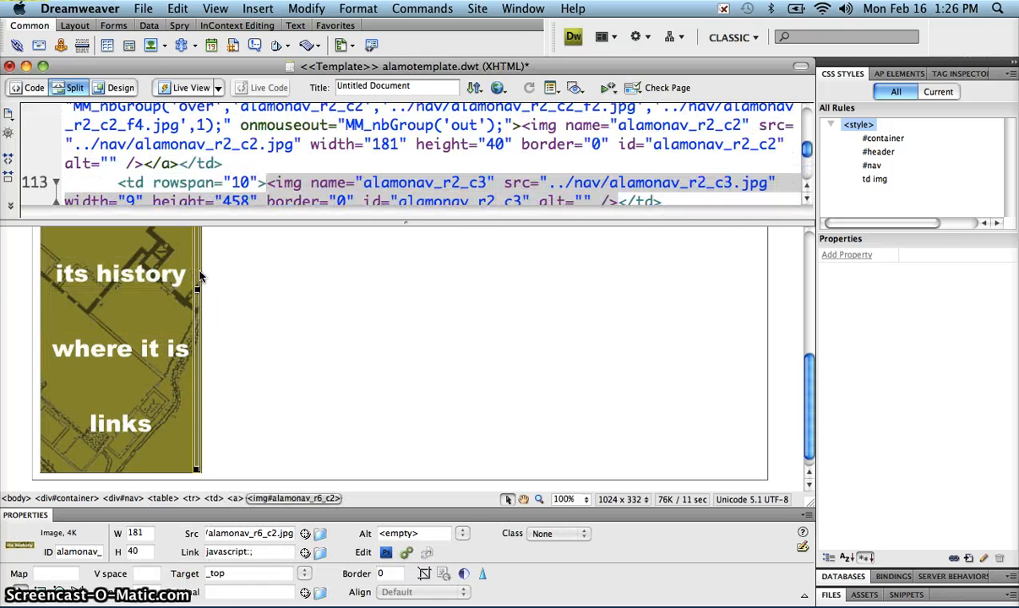
left_click(116, 88)
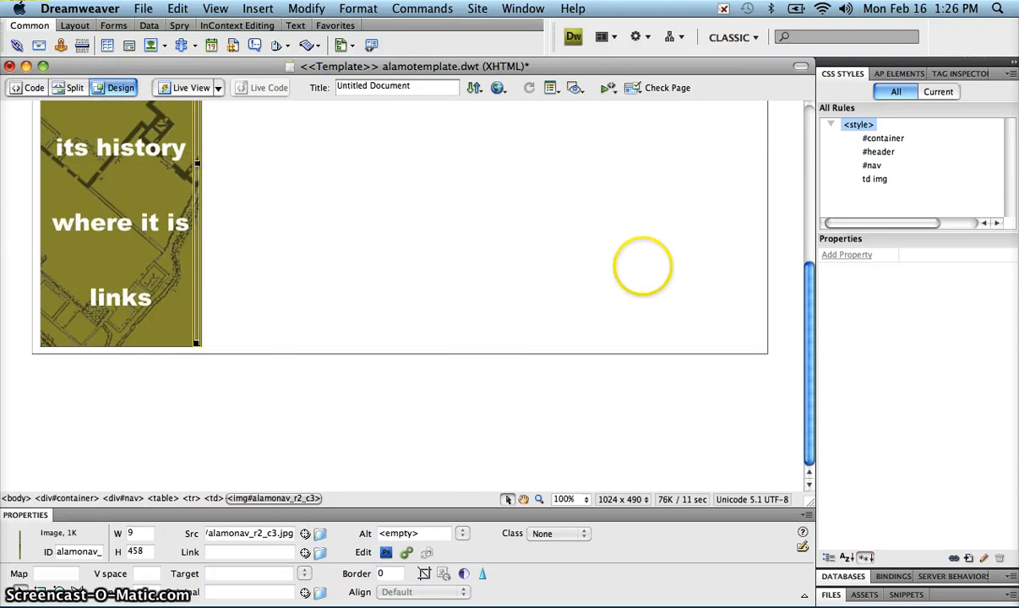
left_click(31, 88)
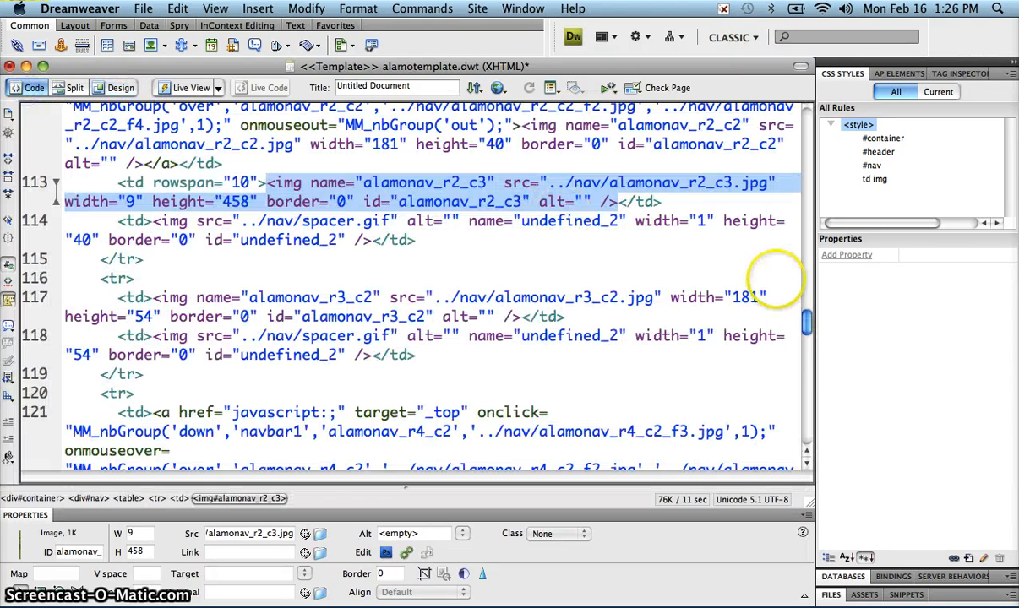
scroll(807, 319, "up", 5)
left_click_drag(807, 320, 841, 345)
left_click(120, 88)
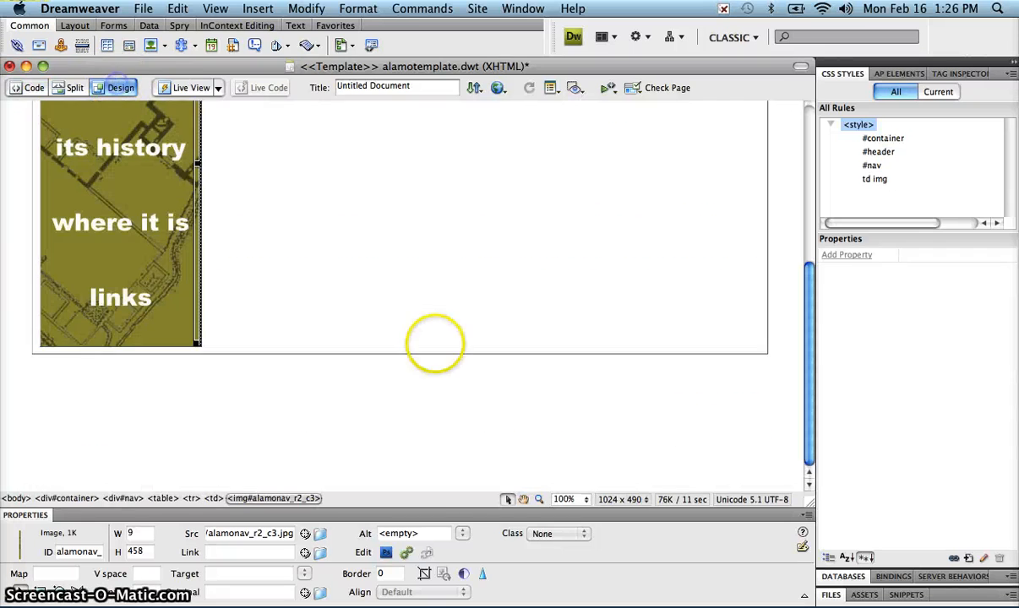
Add a blank line in the code between the nav div's closing tag and the container's closing tag.
left_click(398, 270)
scroll(397, 311, "up", 3)
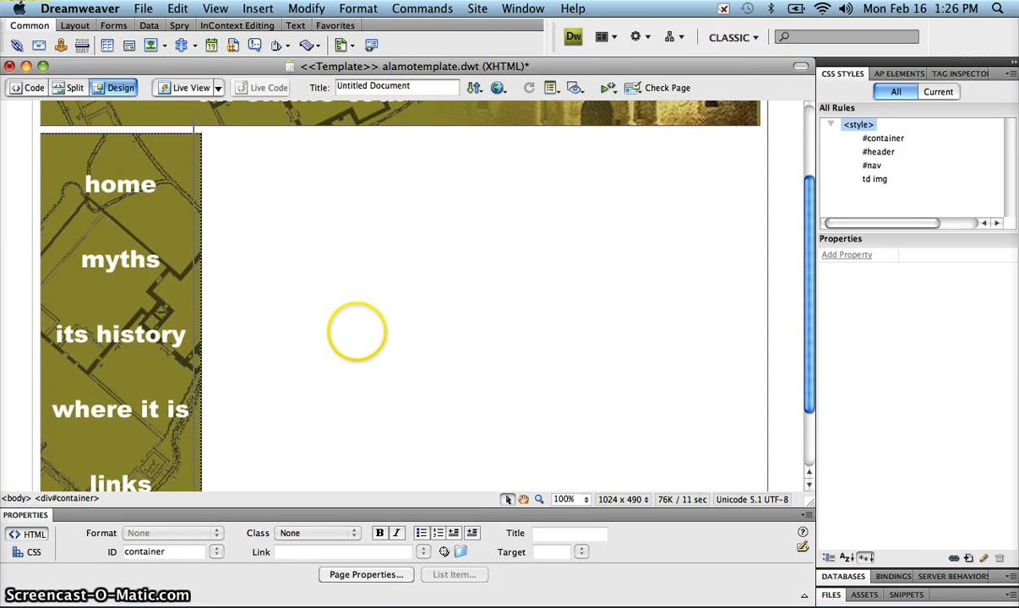
left_click(74, 88)
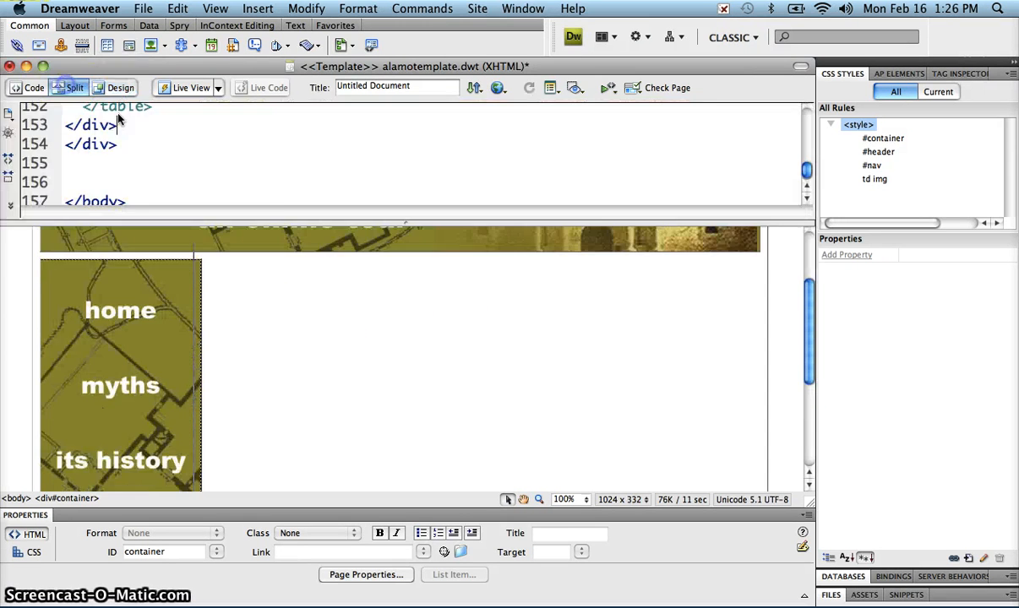
scroll(245, 173, "down", 1)
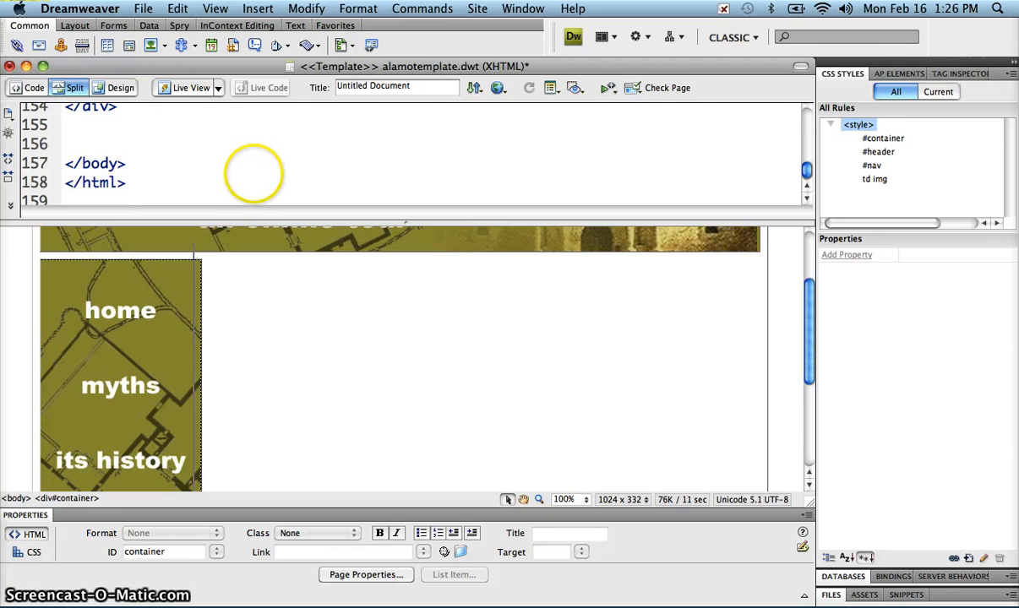
scroll(249, 173, "up", 2)
scroll(215, 177, "up", 1)
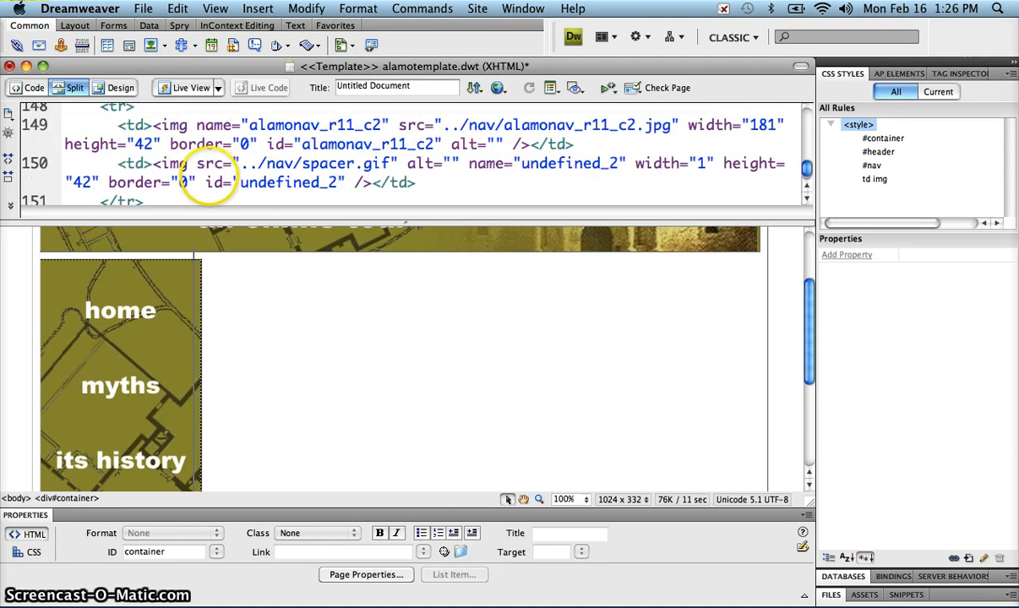
scroll(211, 175, "down", 3)
scroll(210, 175, "up", 1)
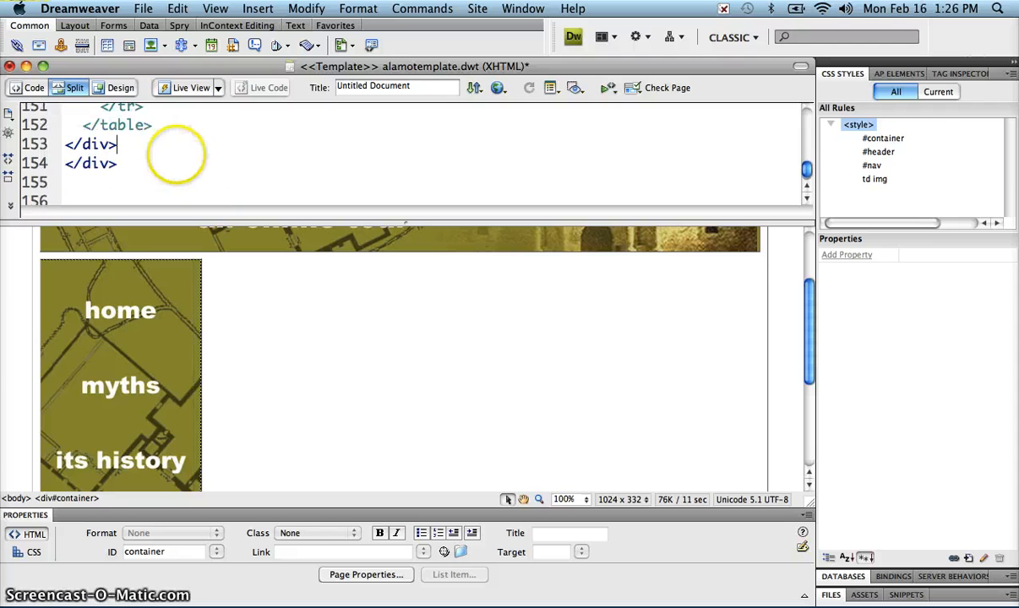
left_click(138, 144)
key("Return")
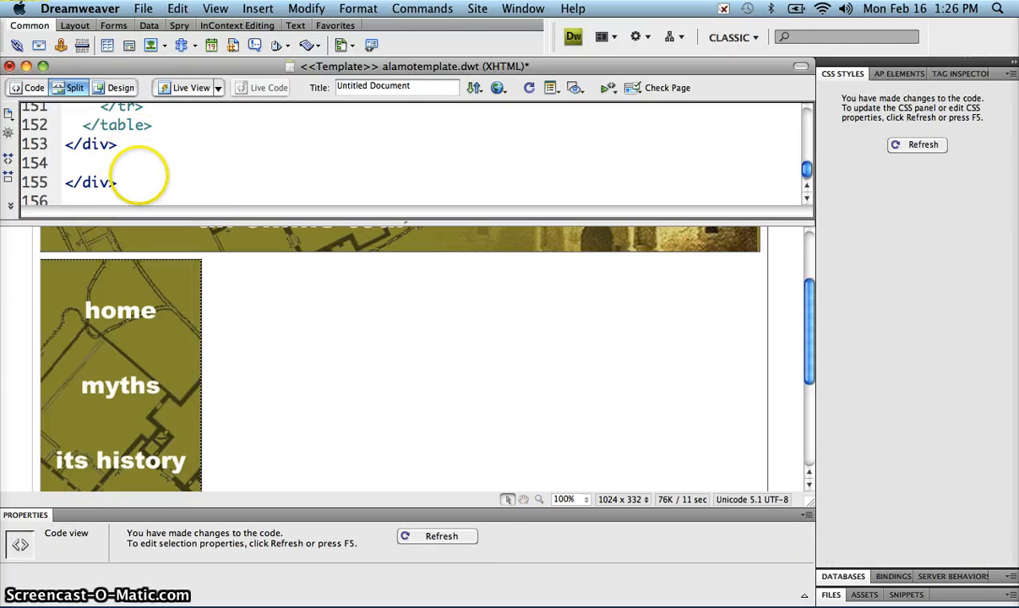
Highlight the container's closing div tag in the code and refresh the template to apply the code change.
scroll(177, 181, "down", 2)
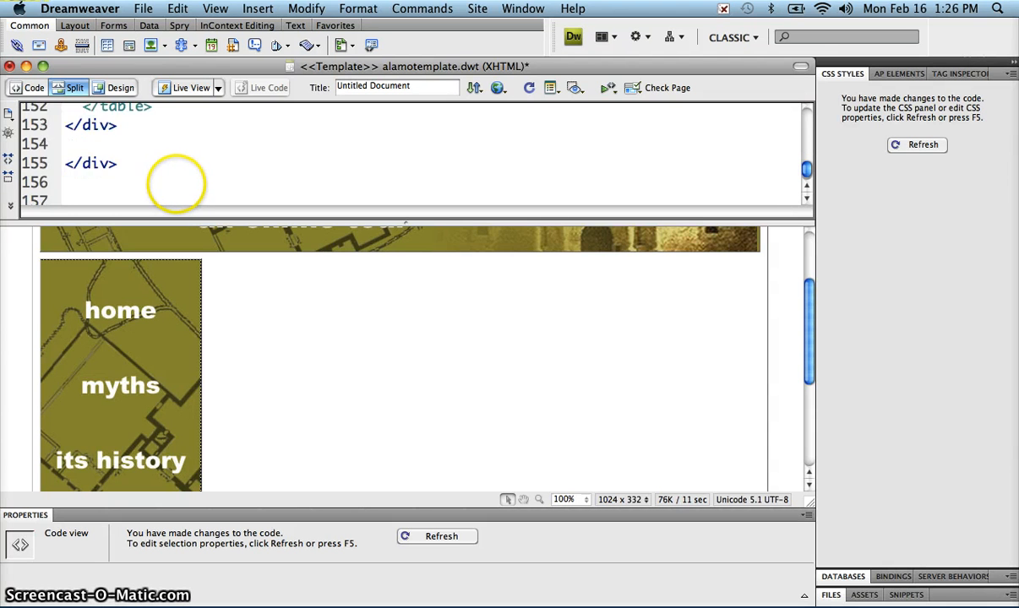
scroll(103, 158, "up", 1)
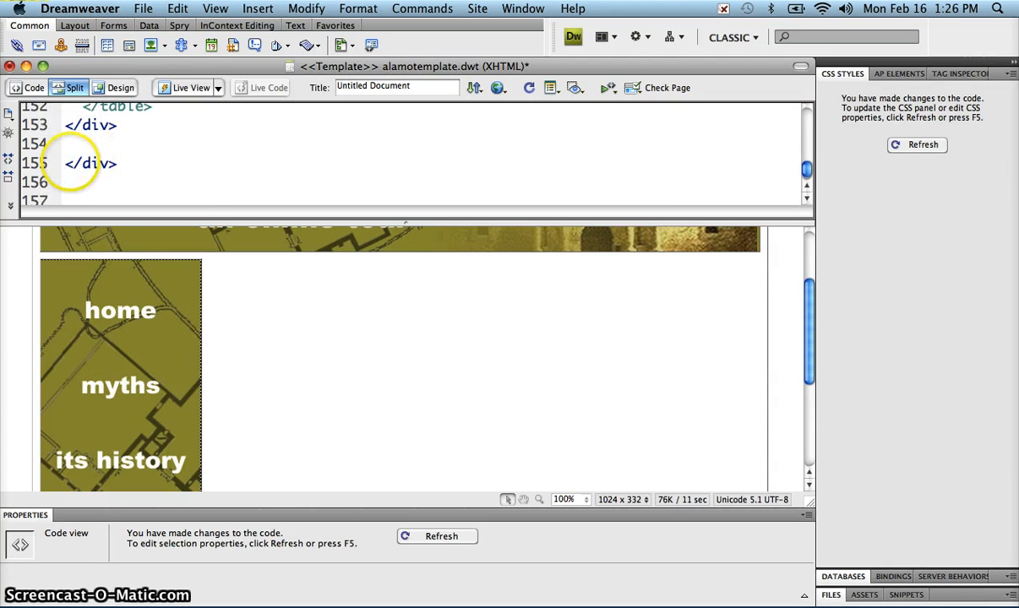
left_click_drag(73, 163, 107, 163)
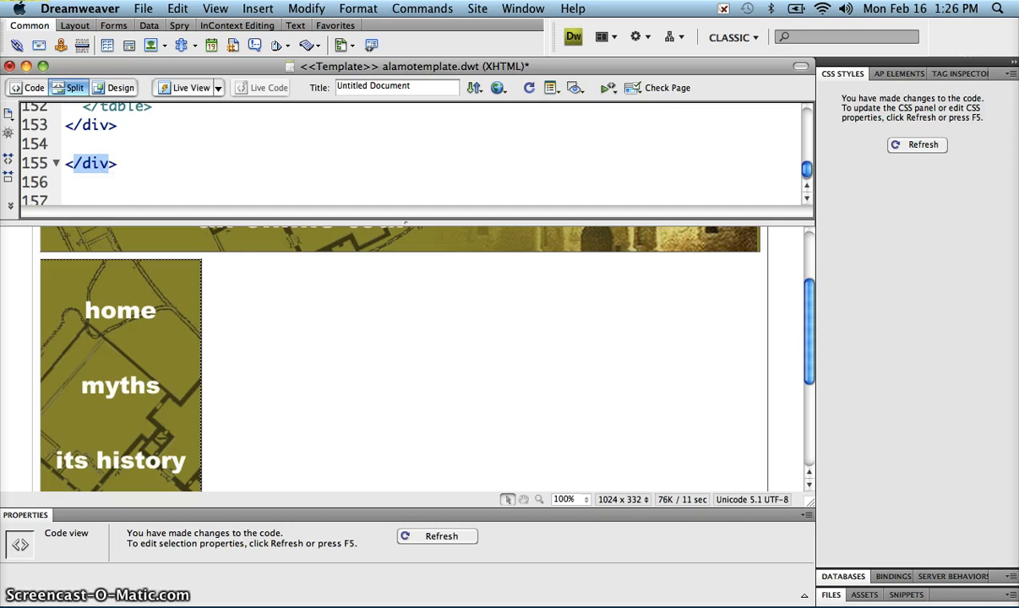
scroll(405, 156, "up", 1)
scroll(406, 156, "down", 2)
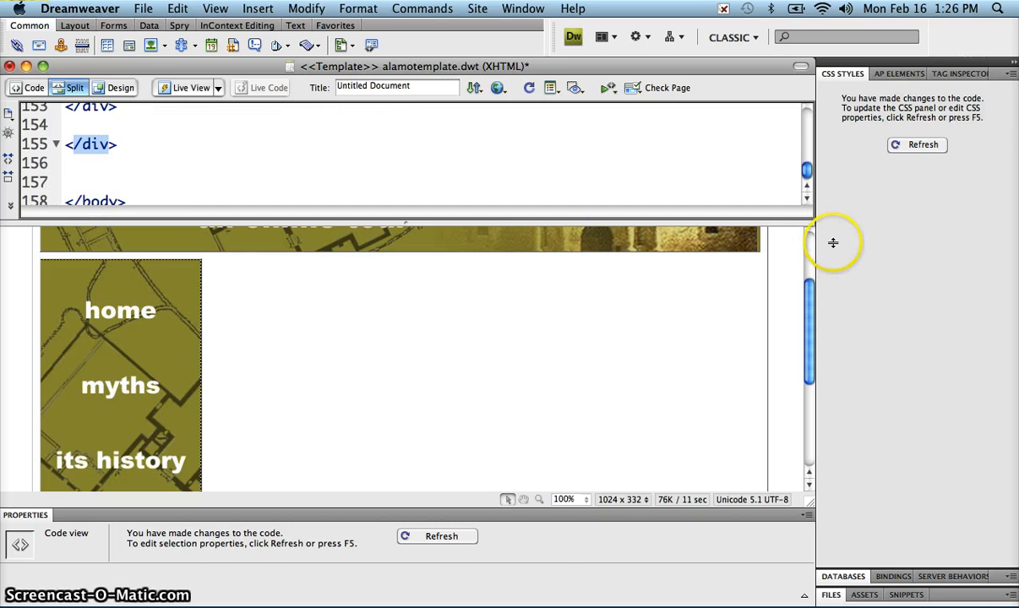
left_click(921, 144)
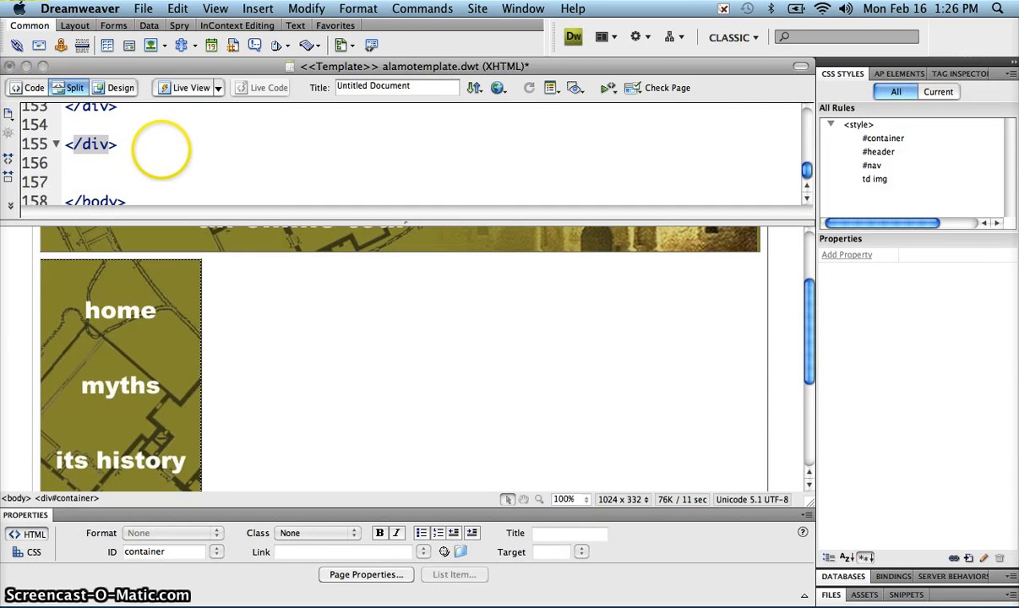
Draw an AP Div about 682 px wide and 214 px high beside the navigation bar, below the banner.
left_click(160, 146)
left_click(275, 319)
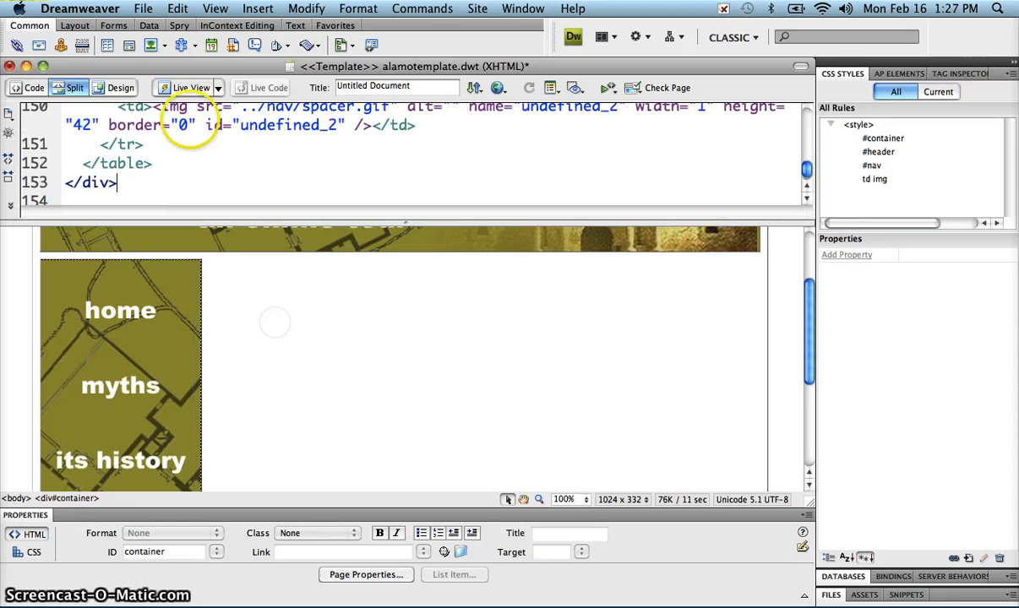
left_click(74, 26)
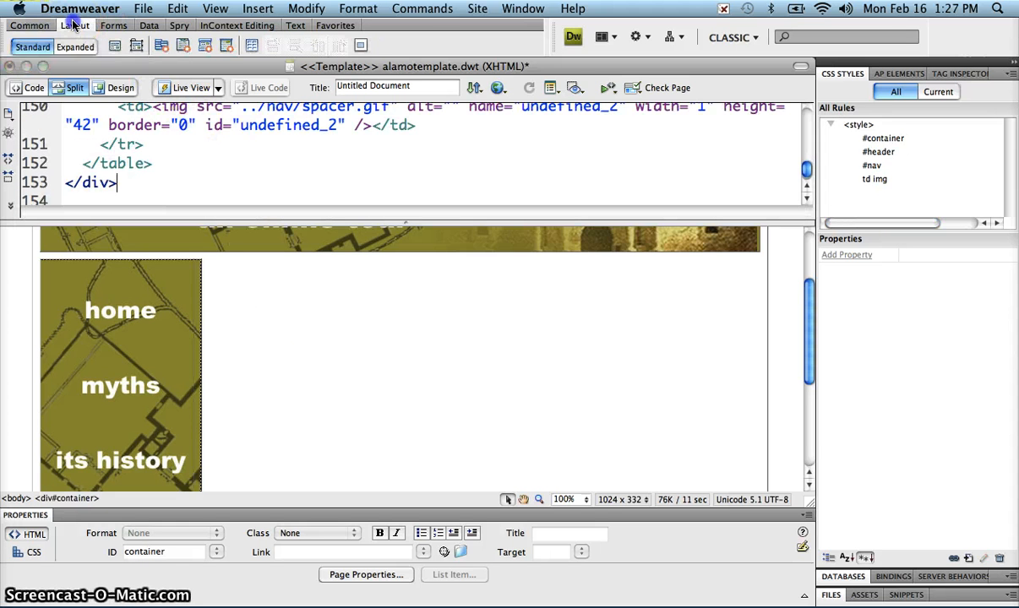
left_click(136, 46)
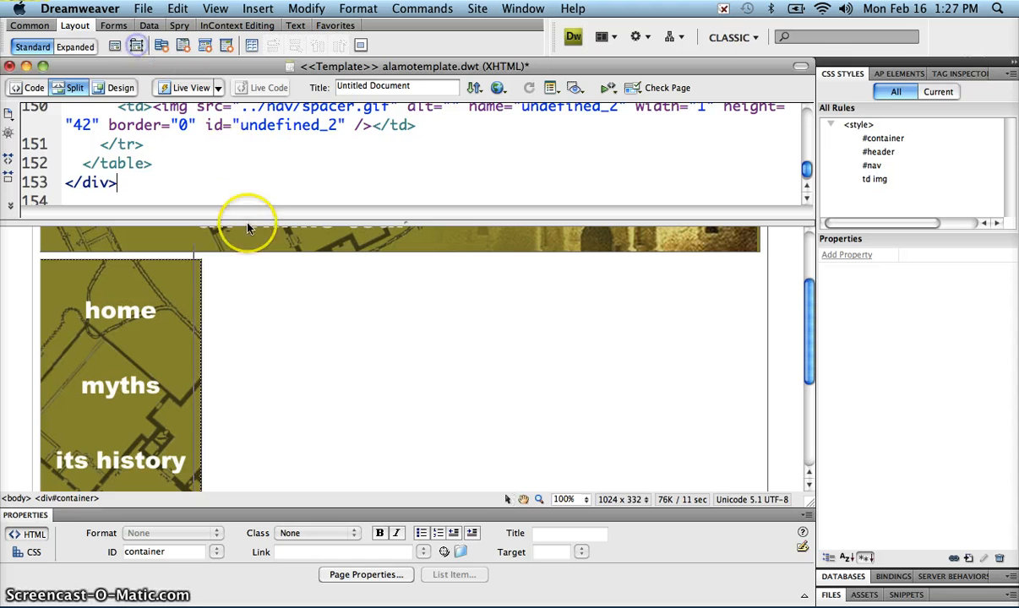
mouse_move(209, 261)
left_mouse_down()
mouse_move(305, 387)
mouse_move(753, 433)
left_mouse_up()
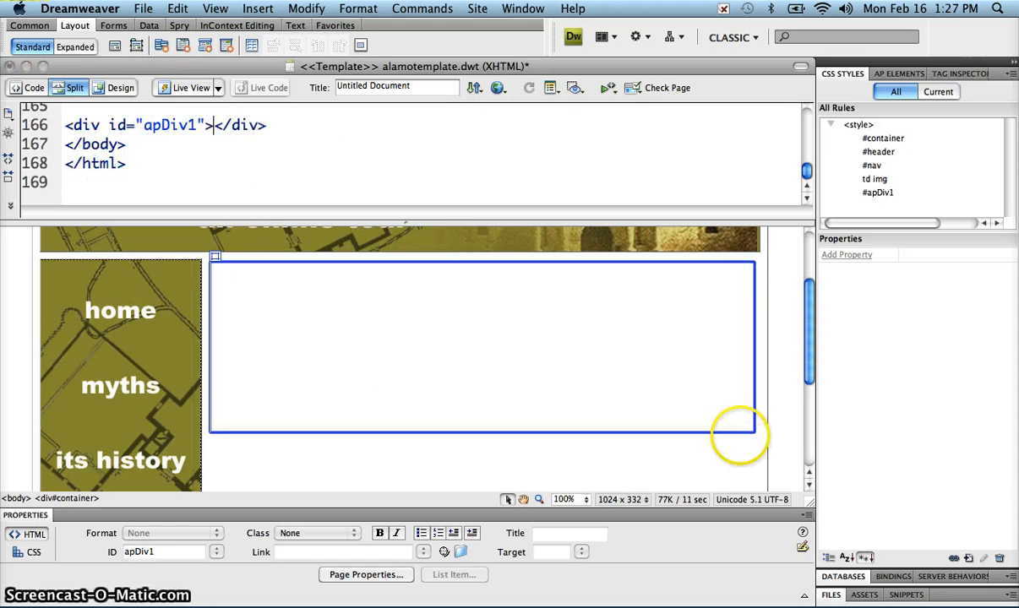
Select the new AP Div and give it the ID content.
left_click(739, 432)
left_click(62, 553)
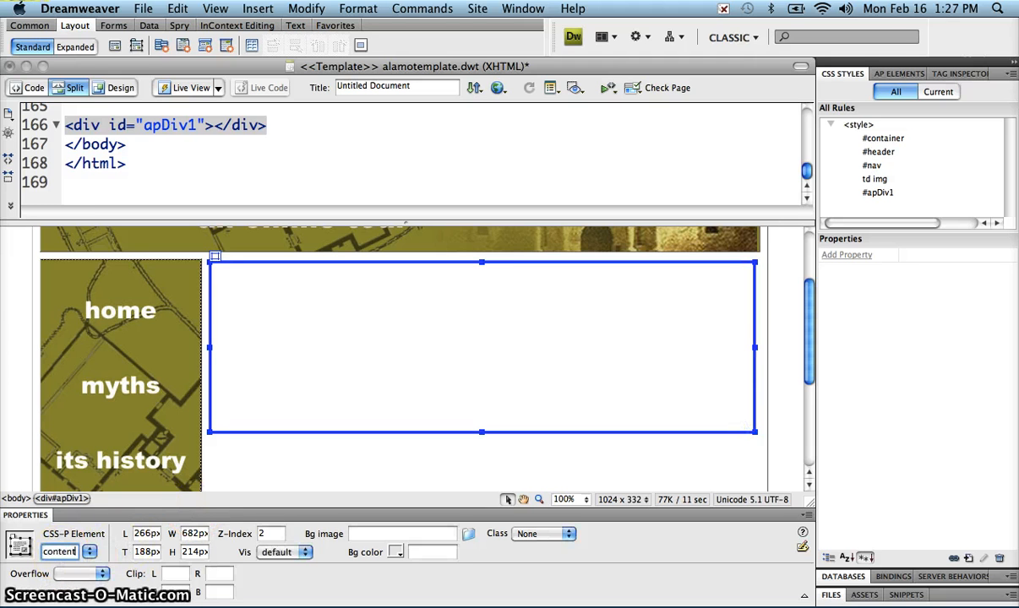
key("Return")
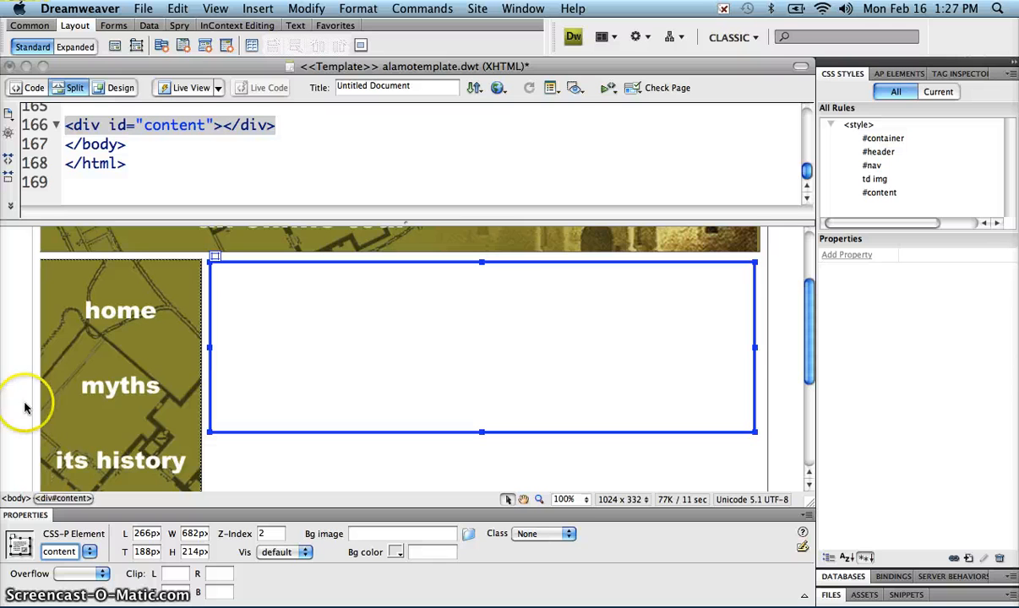
Move the content div's code from above the closing body tag to inside the container, just before the container's closing tag.
left_click(807, 171)
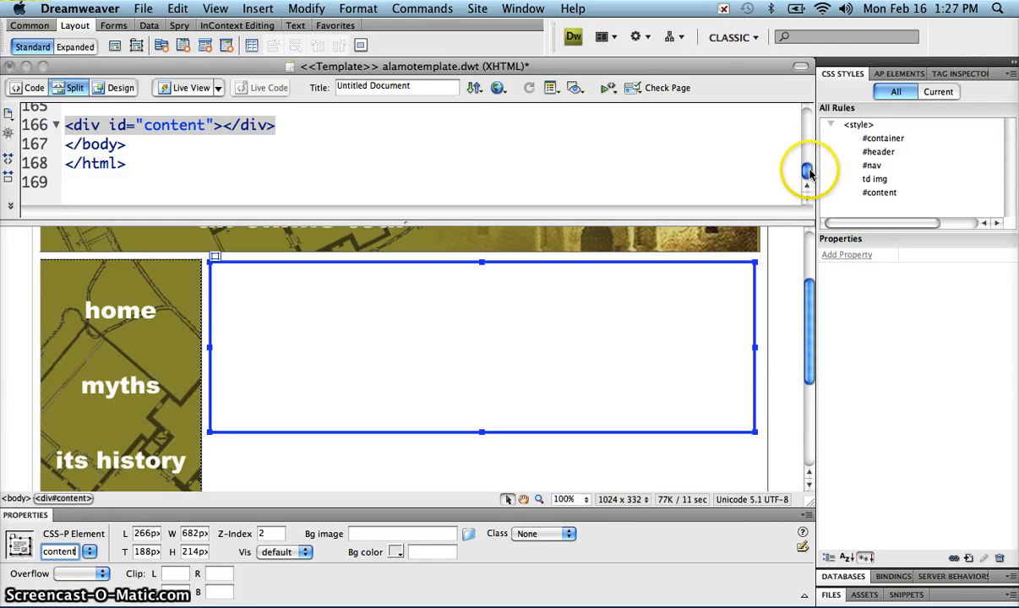
scroll(809, 172, "up", 3)
left_click_drag(811, 172, 811, 174)
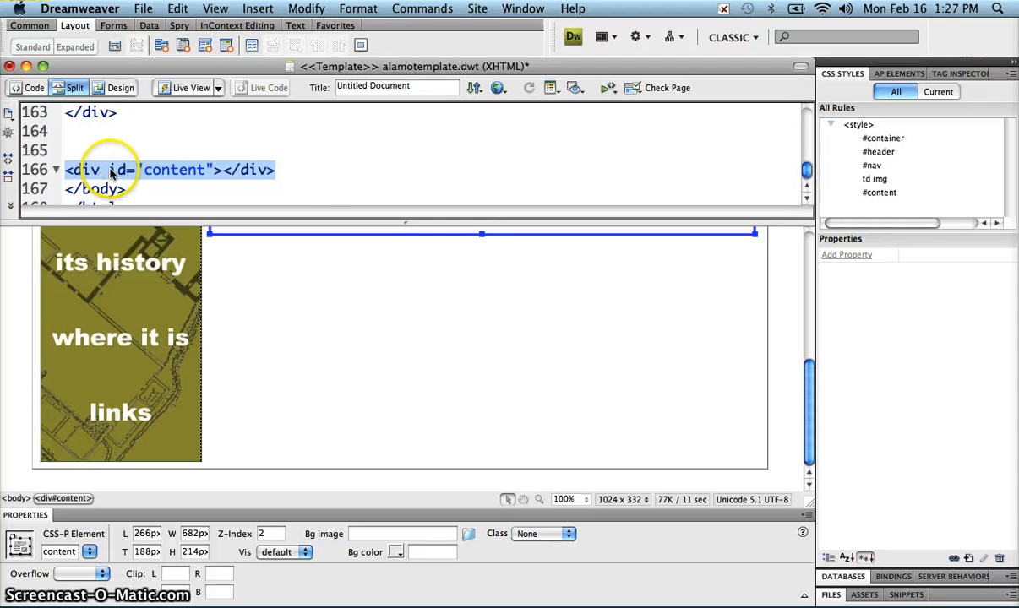
scroll(113, 172, "down", 1)
scroll(125, 167, "up", 2)
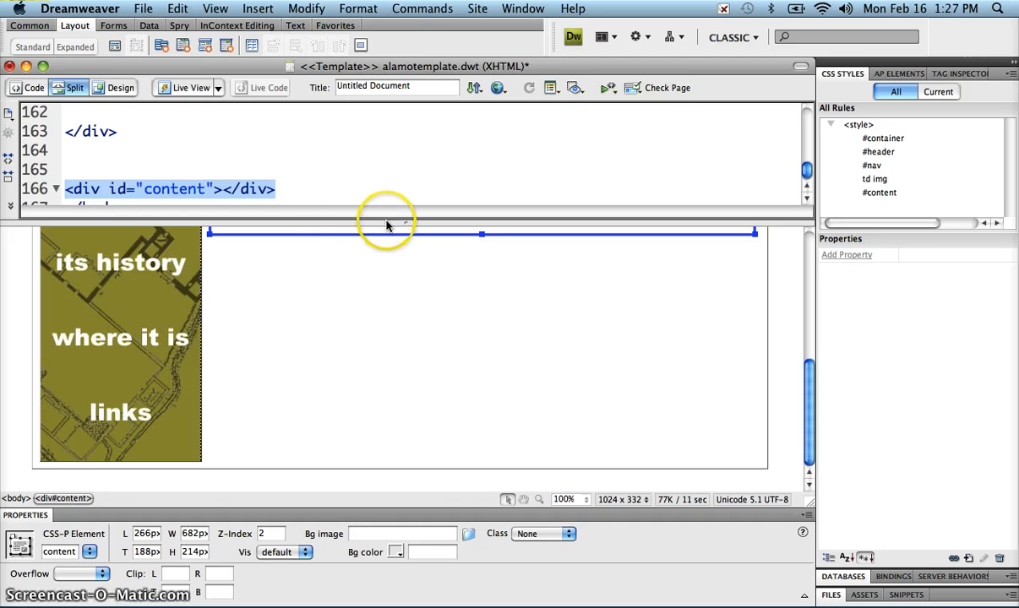
left_click(74, 150)
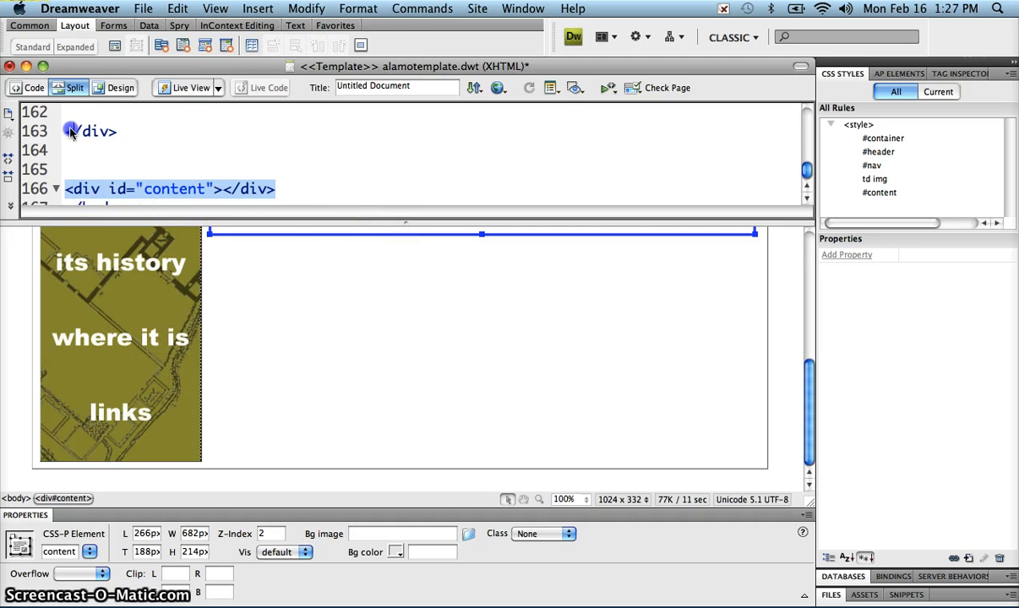
left_click_drag(67, 123, 68, 116)
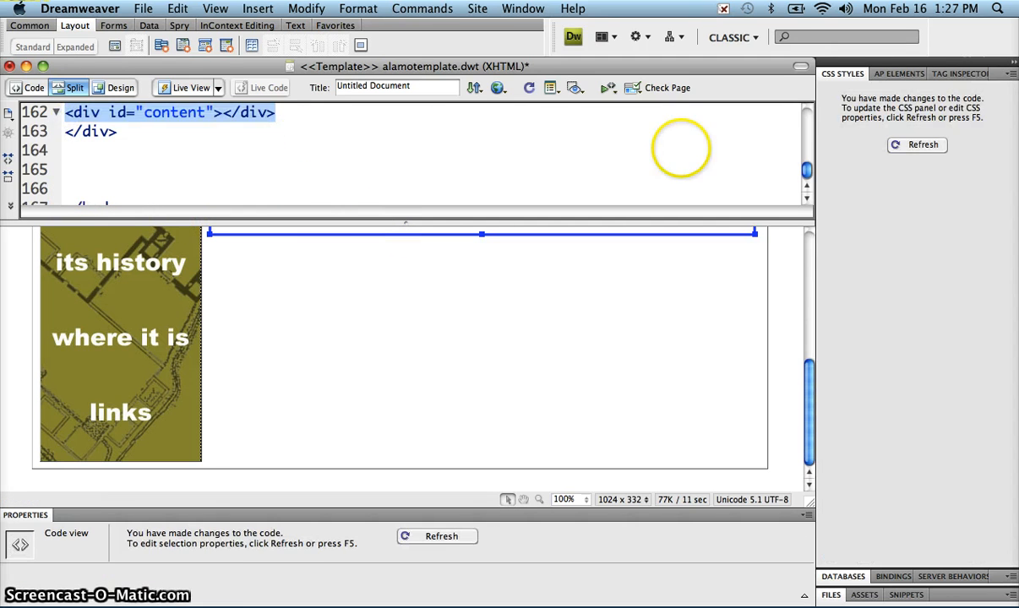
scroll(805, 172, "down", 1)
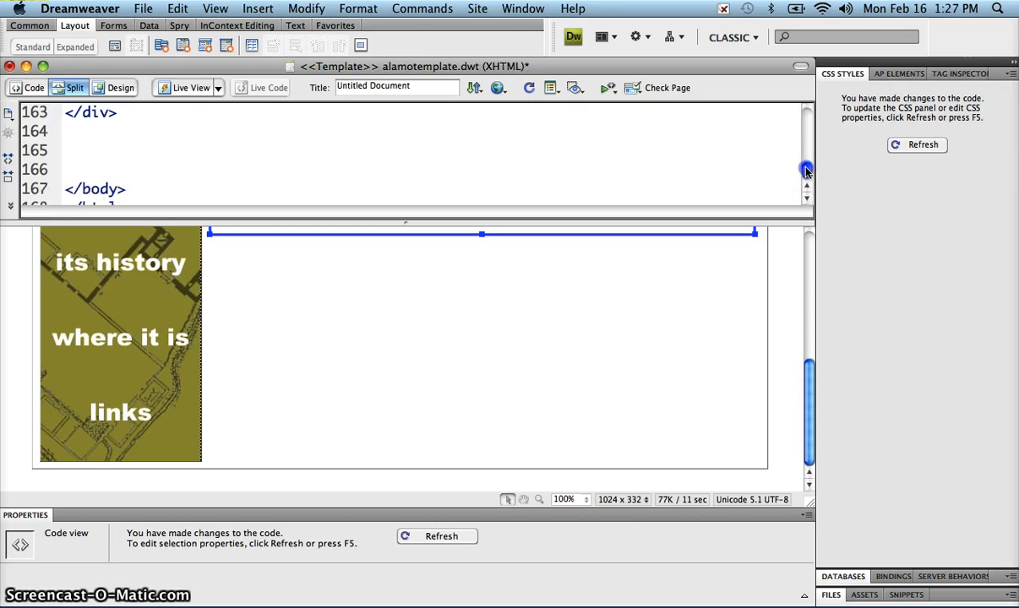
scroll(805, 172, "down", 3)
left_click(32, 87)
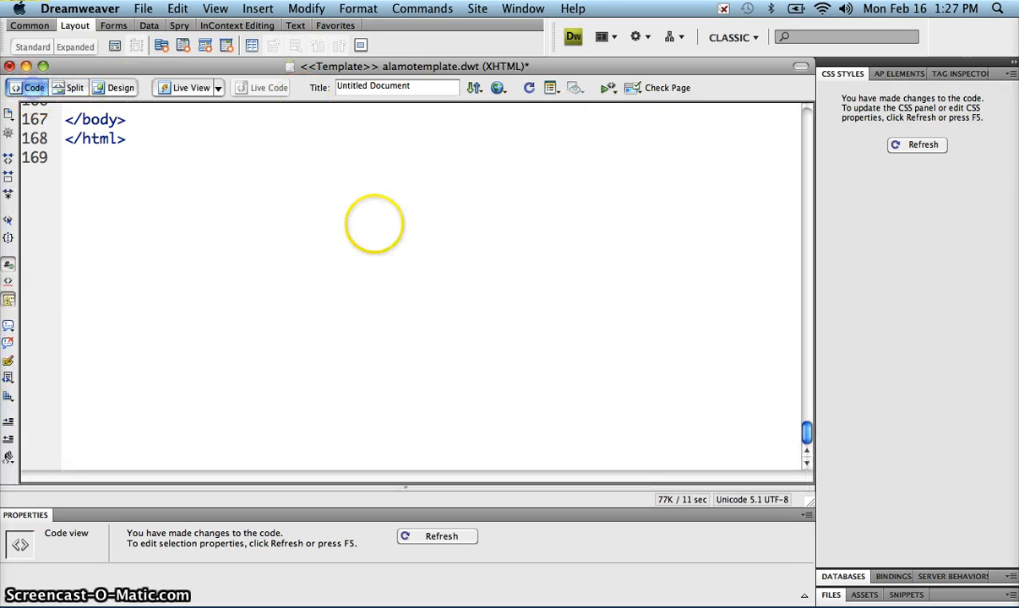
scroll(299, 270, "up", 5)
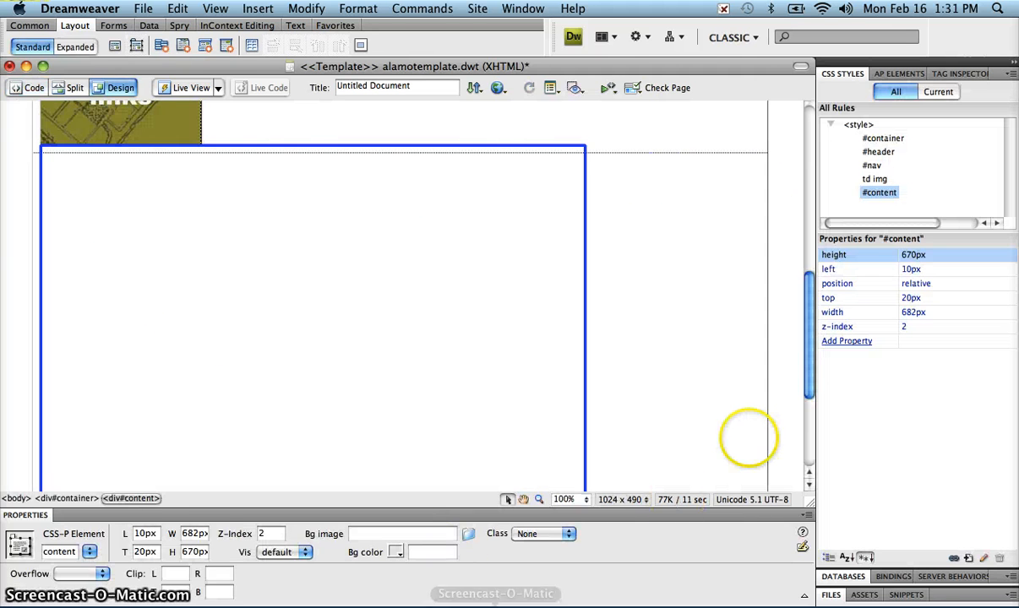
Set the height of the #content rule to 500px.
left_click_drag(805, 382, 814, 284)
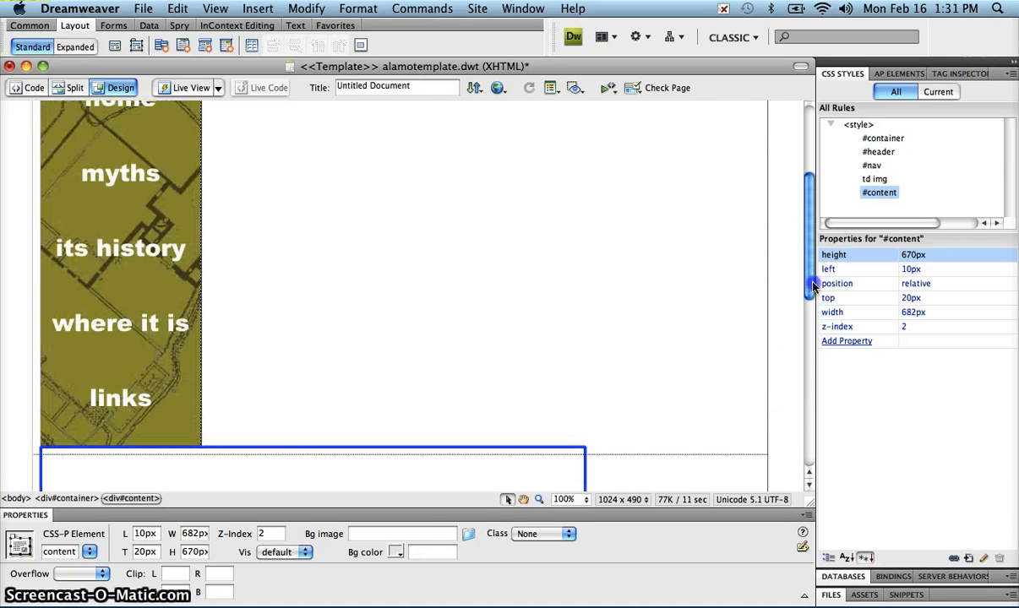
left_click(881, 194)
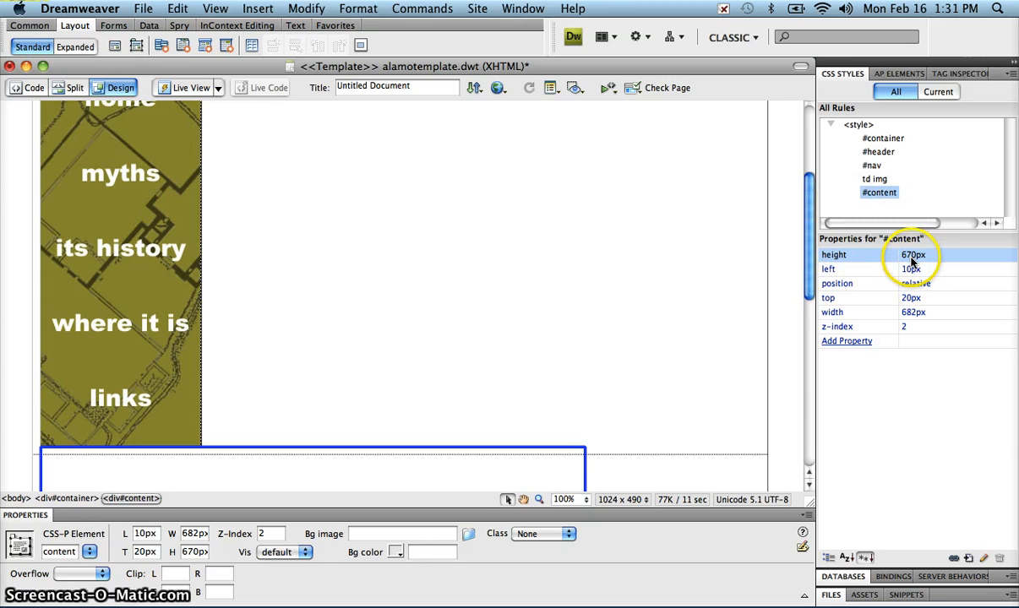
left_click(910, 258)
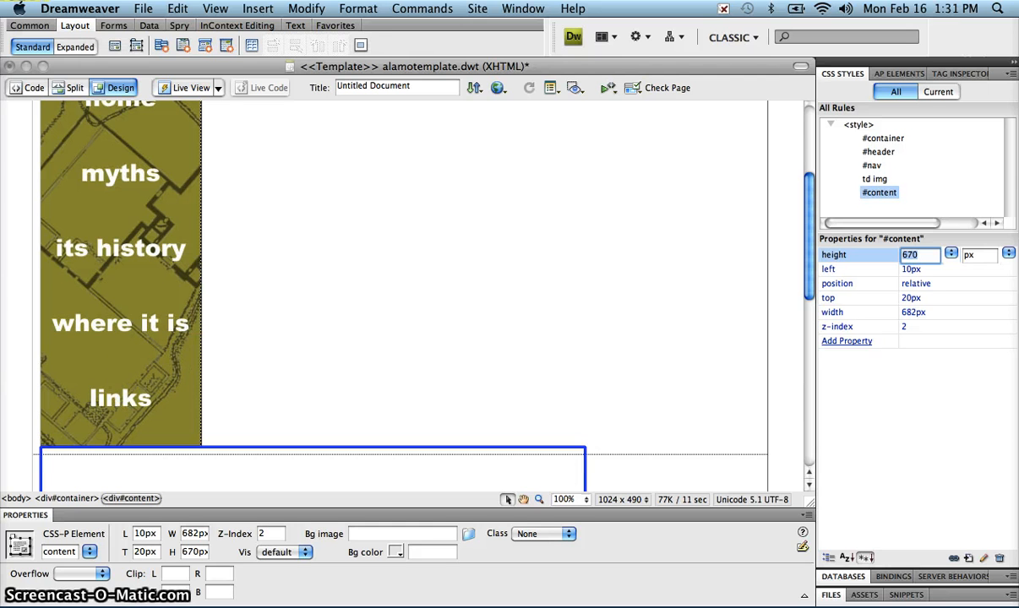
type("500")
key("Return")
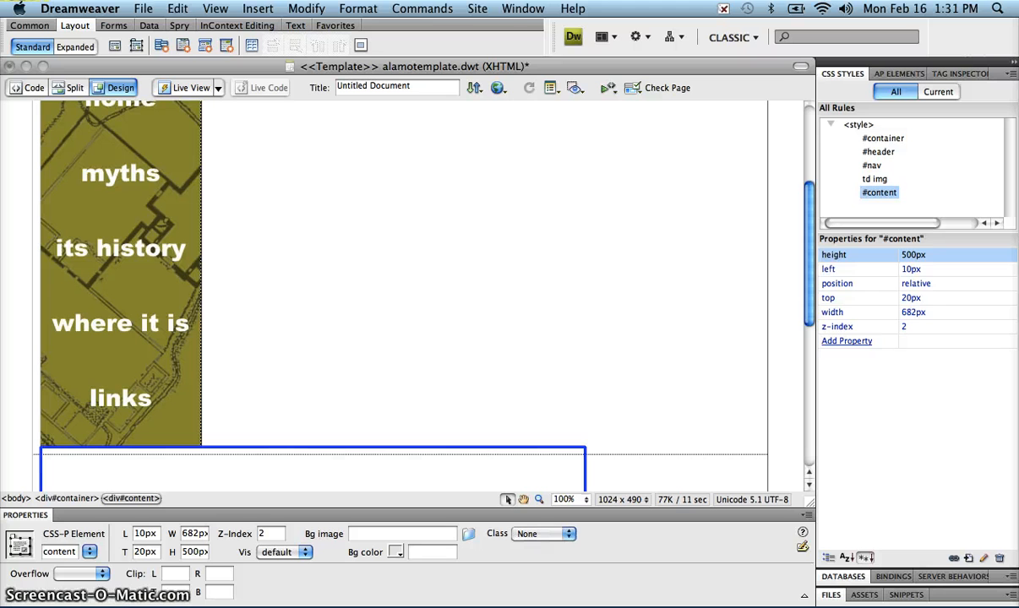
Set the position property of the #content rule to absolute.
left_click(925, 284)
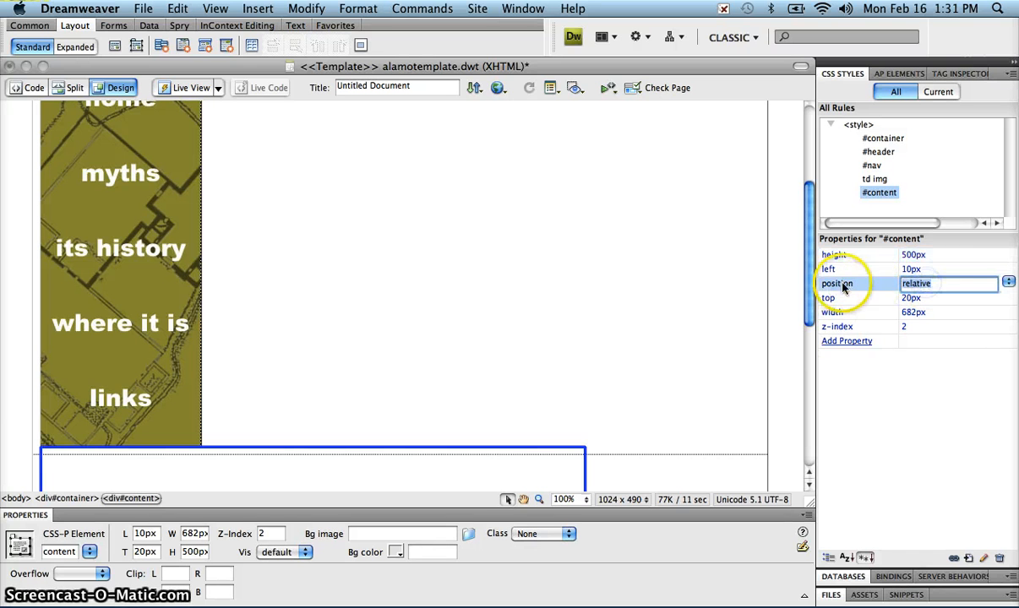
left_click(1007, 285)
left_click(927, 258)
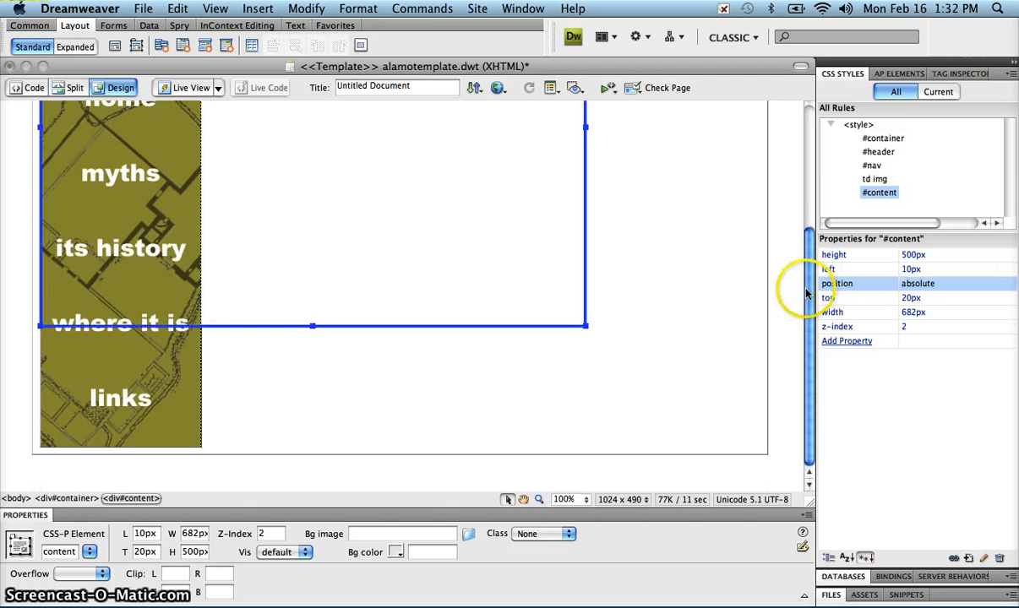
Place the content div beside the navigation area by setting the #content rule's left to 220px and top to 170px.
left_click_drag(806, 293, 813, 166)
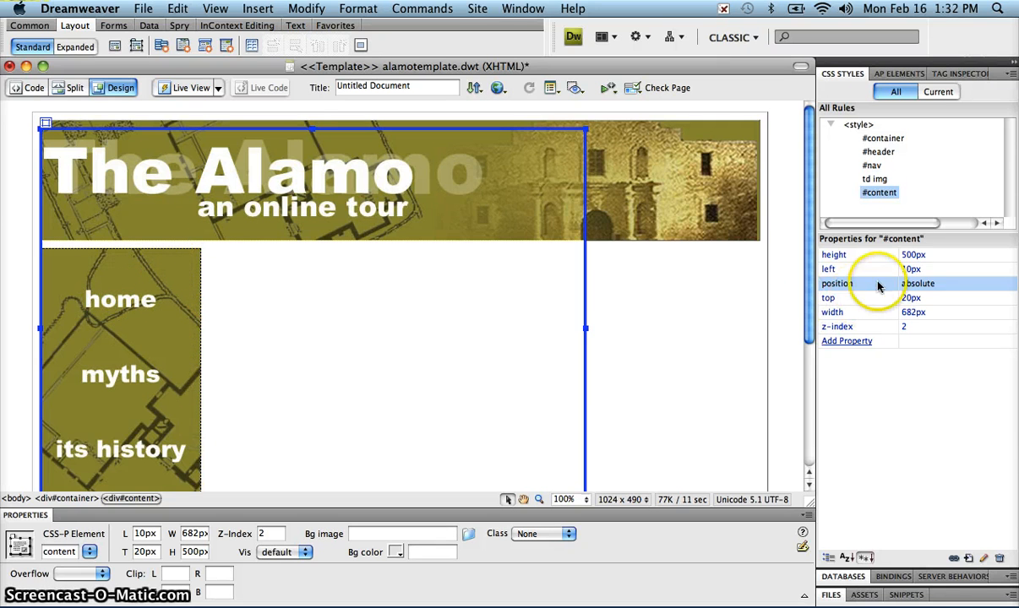
left_click(902, 269)
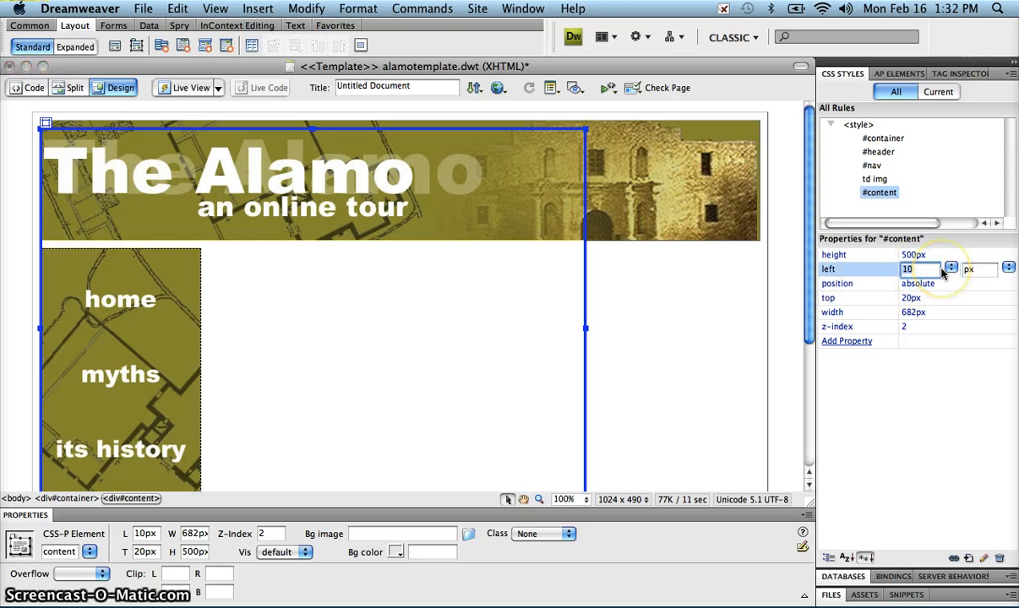
key("Return")
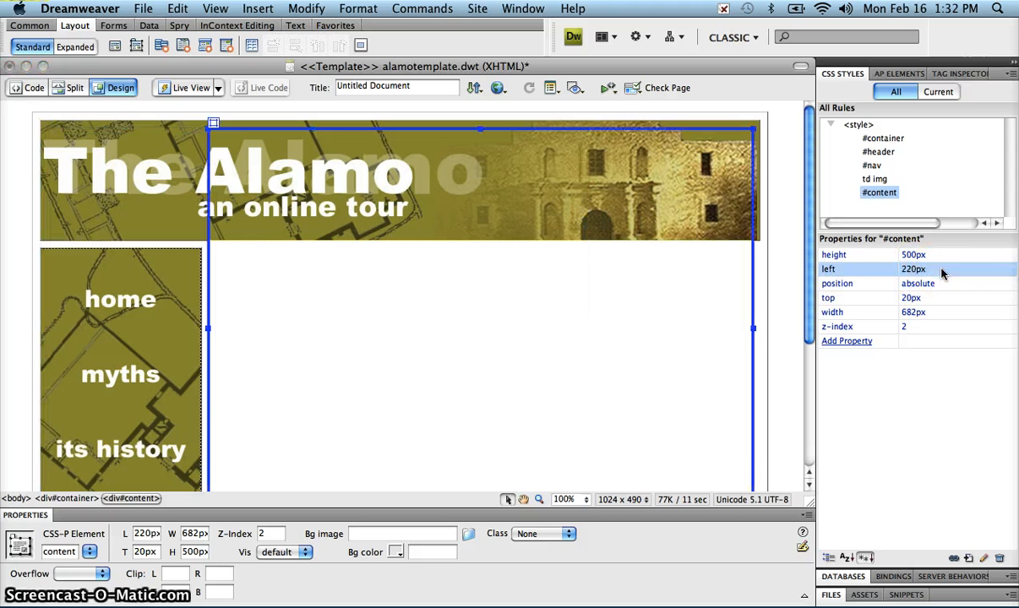
left_click(903, 301)
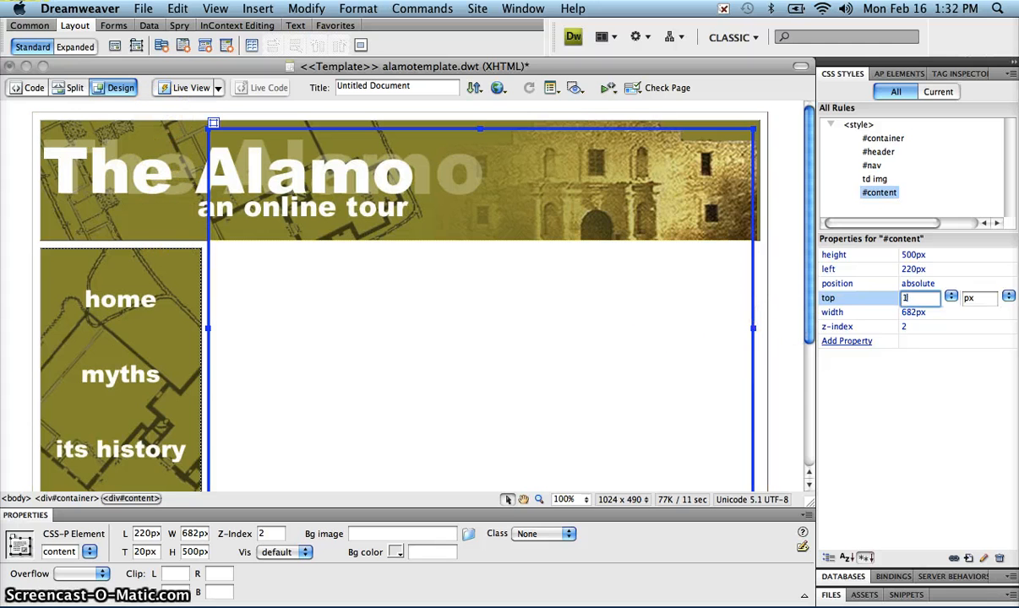
key("Return")
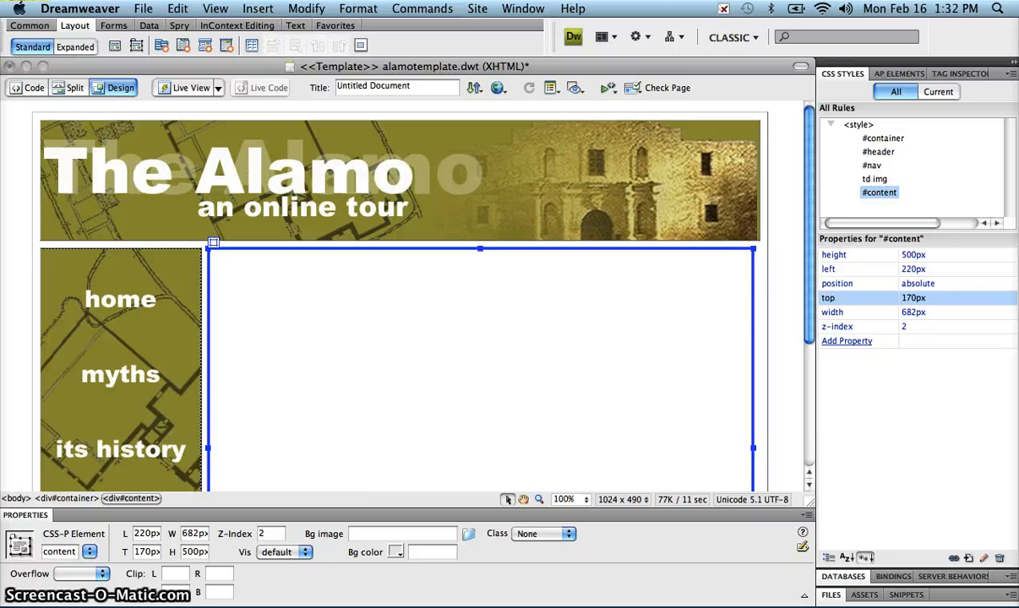
Set the #content rule's width to 670px and add a padding property of 10px.
left_click(909, 314)
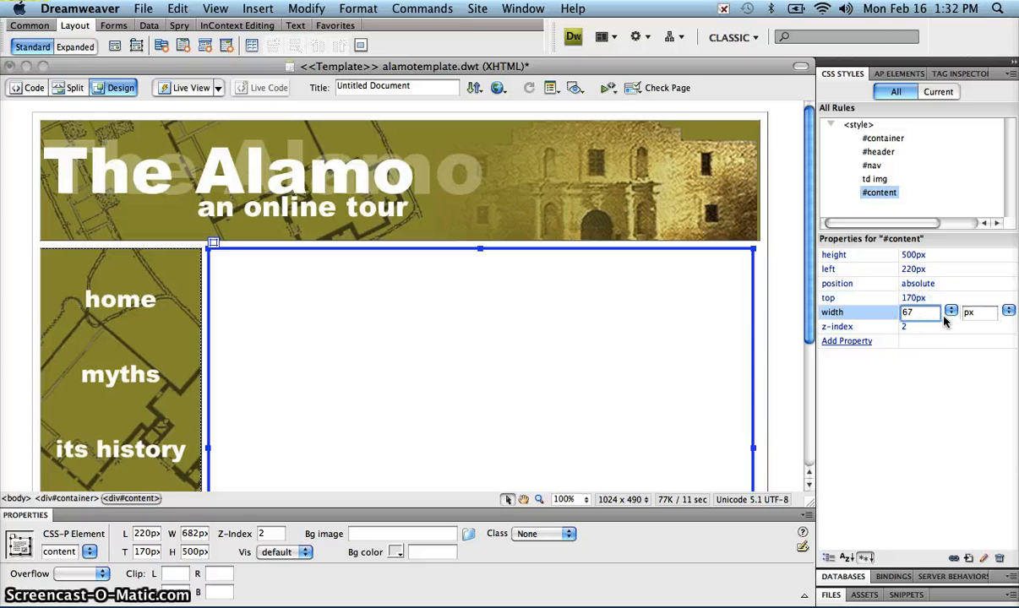
key("Return")
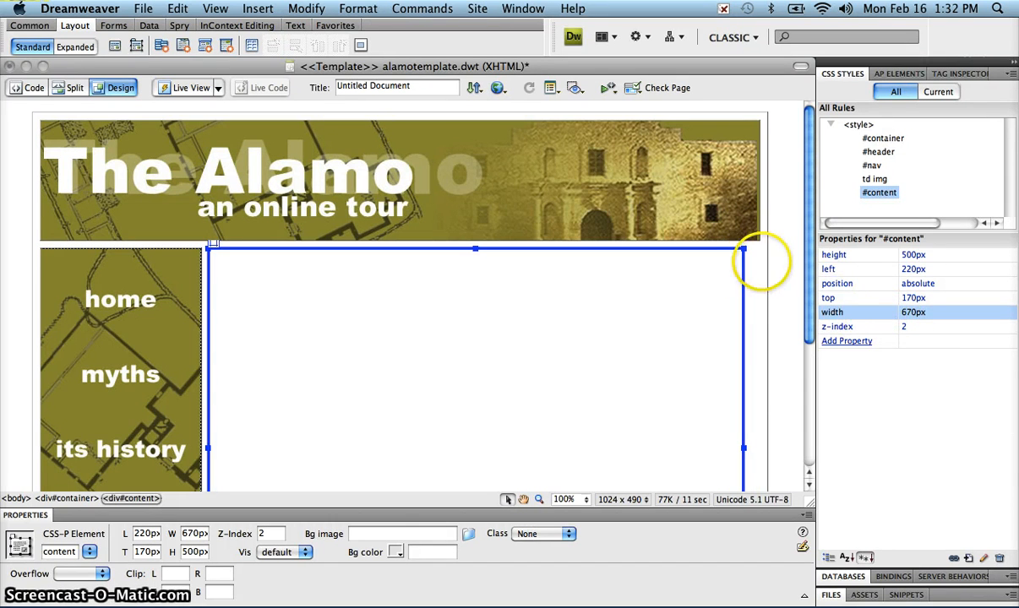
left_click(847, 341)
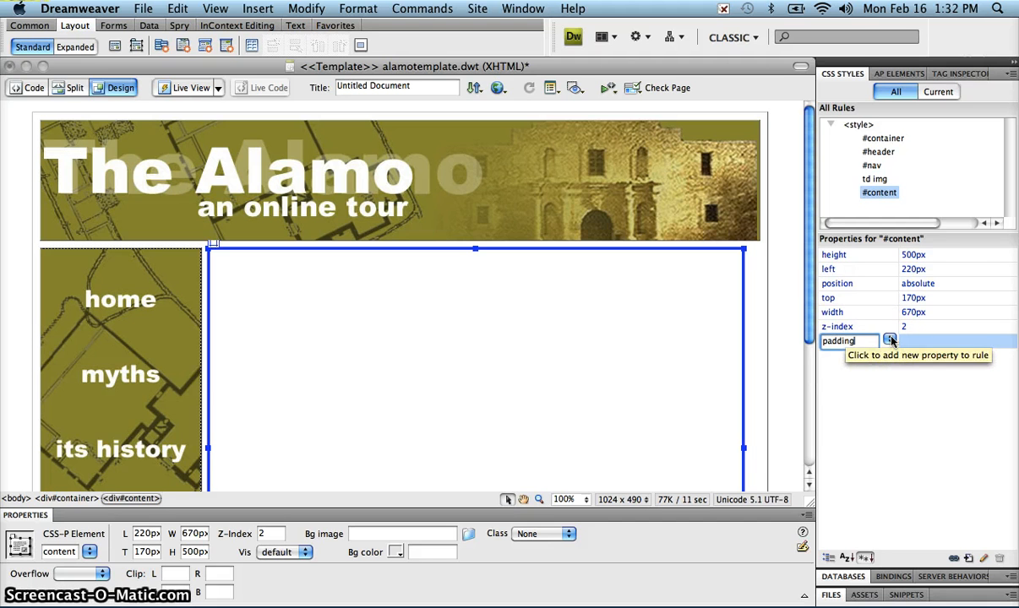
left_click(891, 340)
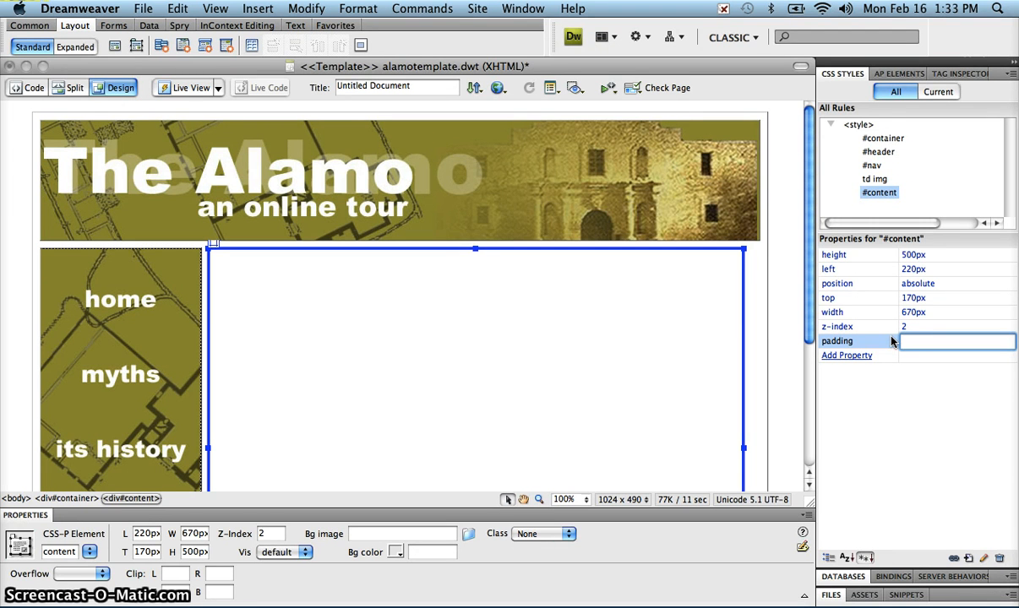
key("Return")
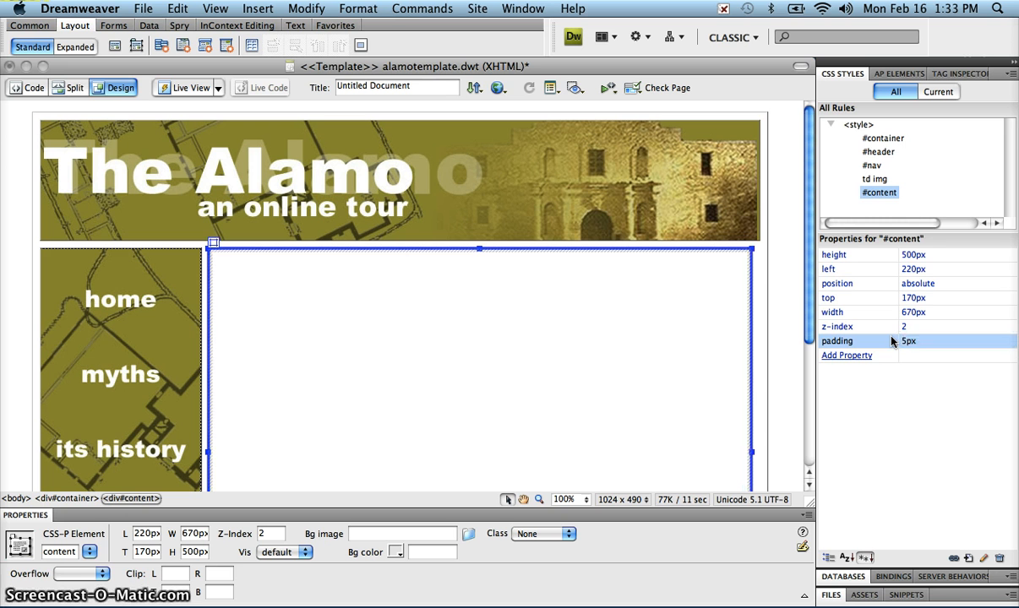
left_click(905, 341)
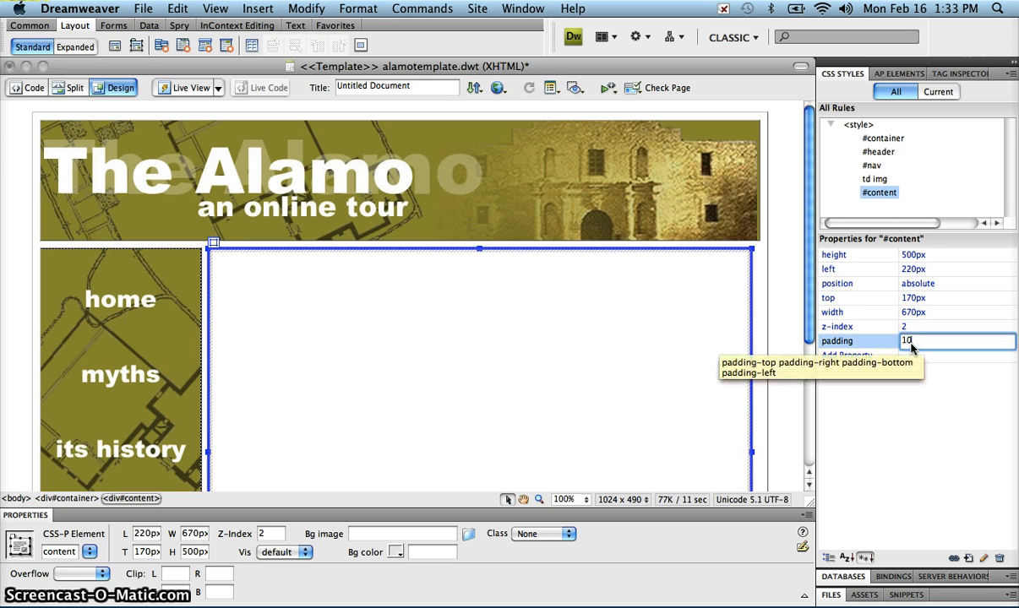
key("Return")
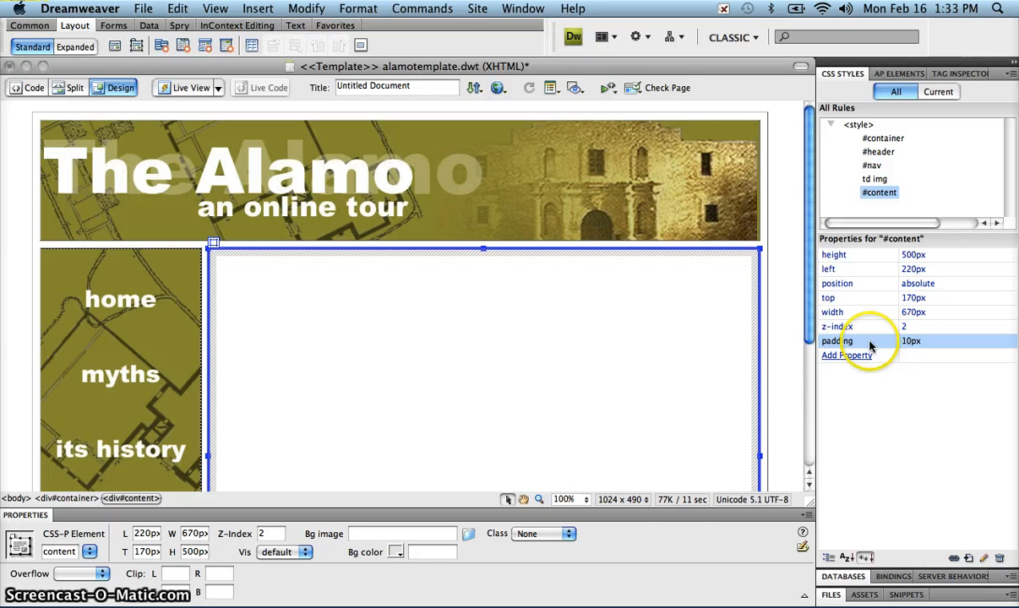
Insert a run of blank lines inside the content div.
mouse_move(758, 257)
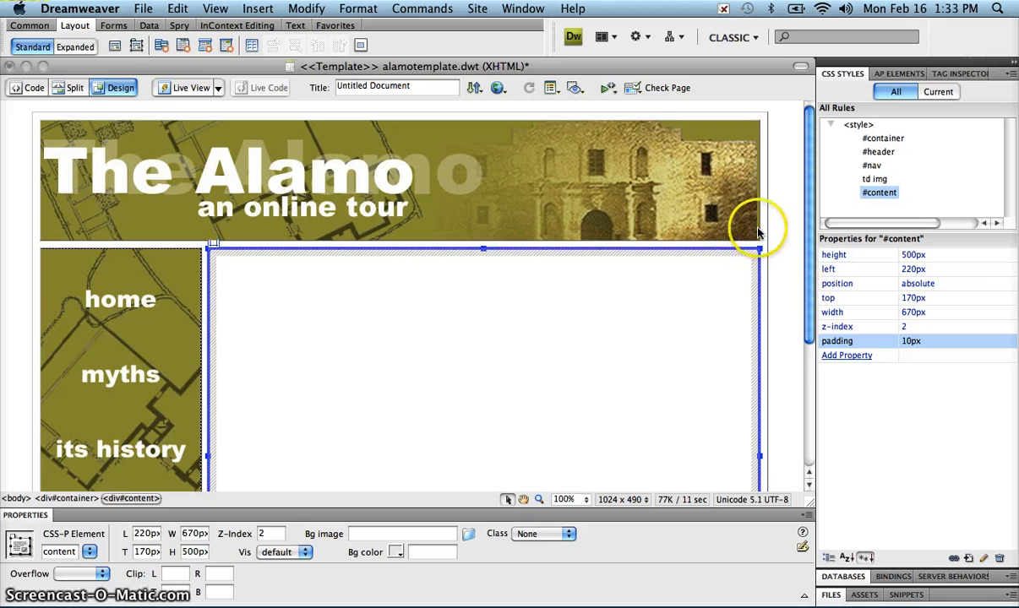
left_click(697, 374)
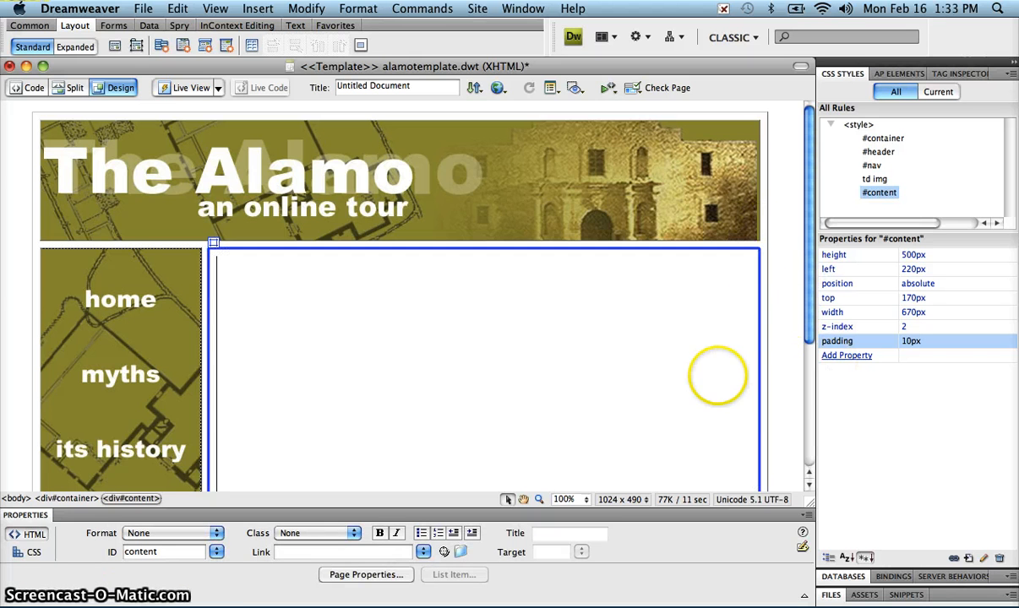
key("Return")
key("Return")
key("Return")
key("Return")
key("Return")
key("Return")
key("Return")
key("Return")
key("Return")
key("Return")
key("Return")
key("Return")
key("Return")
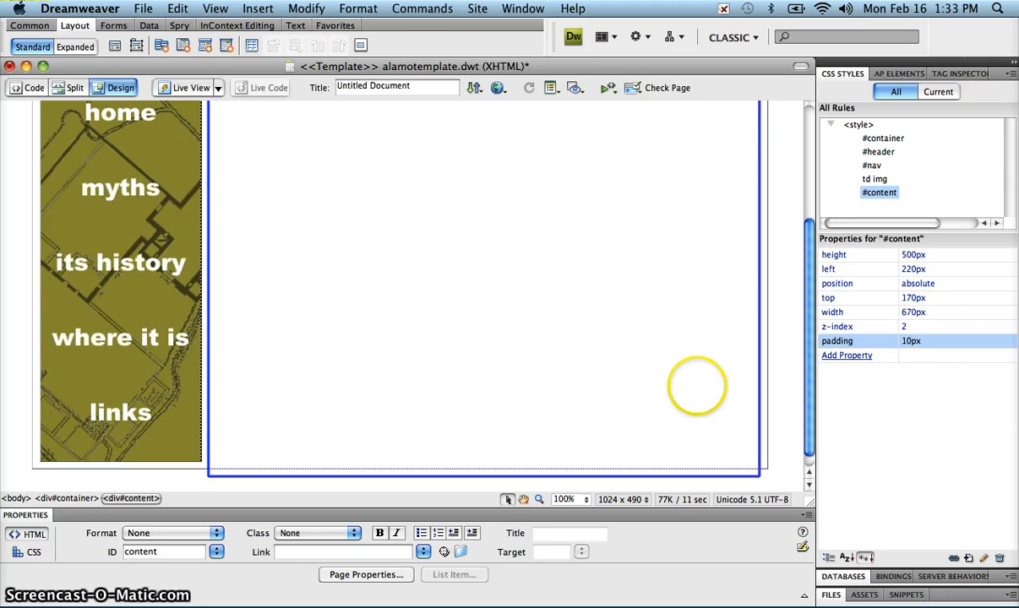
Set the height of the #content rule to 480px.
scroll(727, 385, "up", 3)
scroll(728, 385, "down", 3)
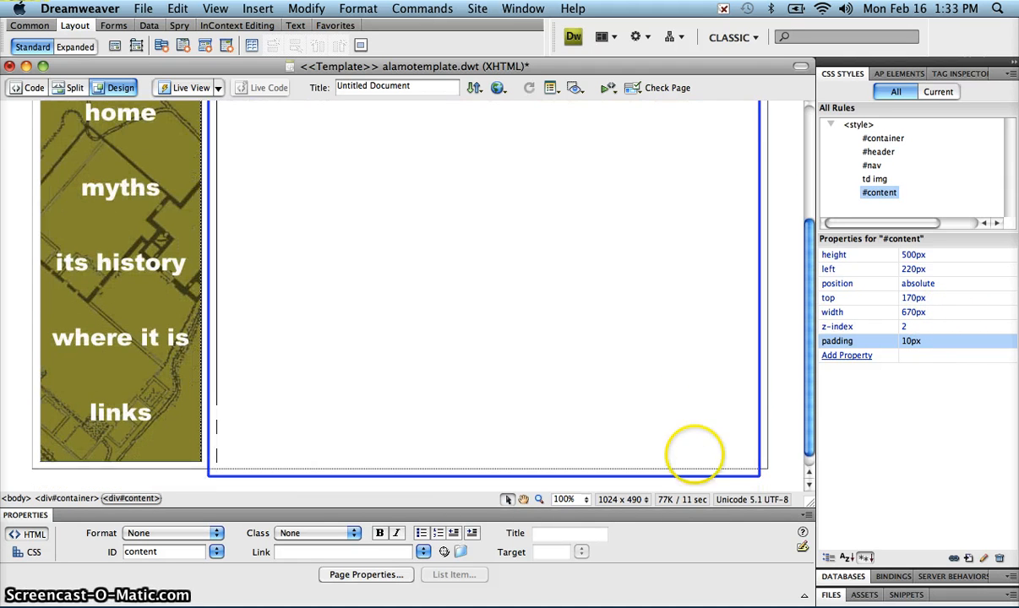
left_click(908, 256)
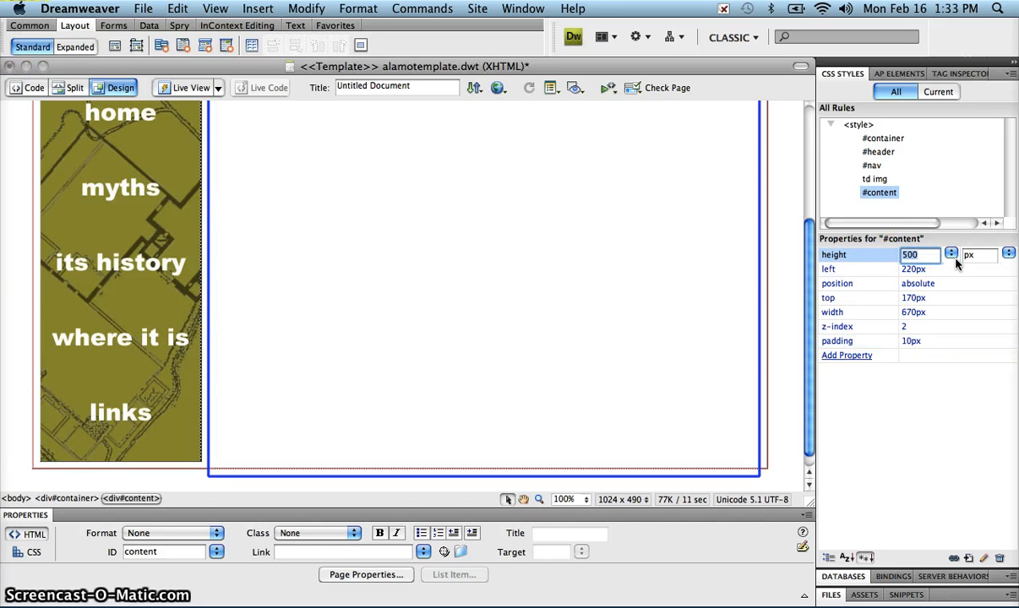
key("Return")
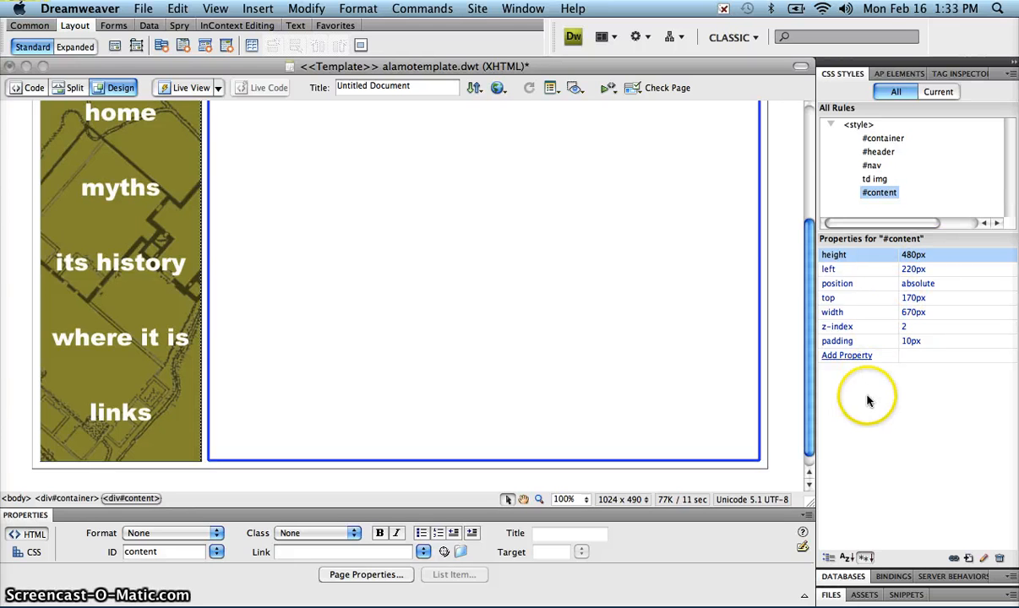
Add an overflow property to the #content rule and set it to auto.
left_click(567, 461)
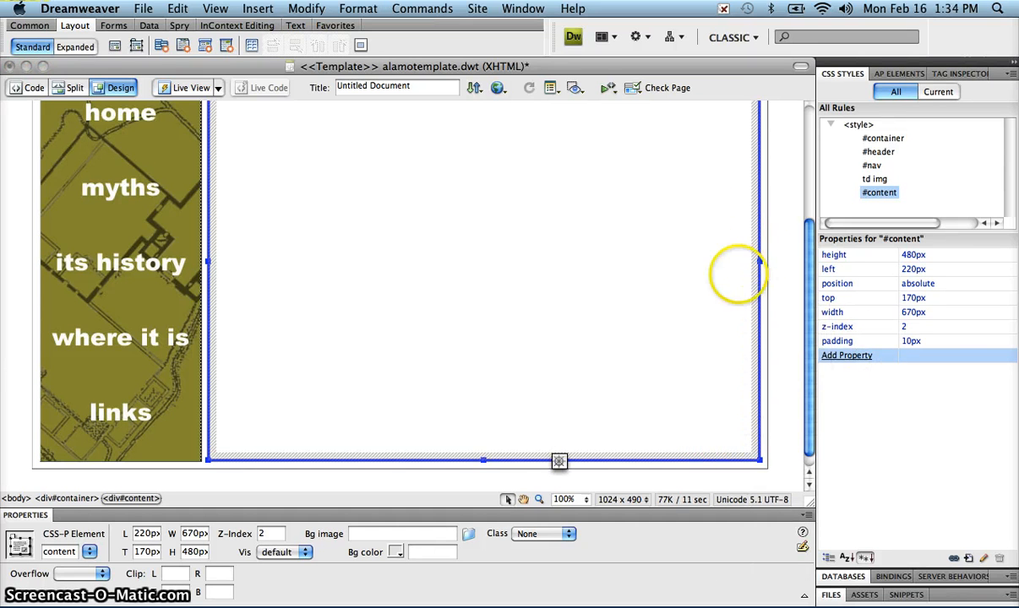
left_click(867, 358)
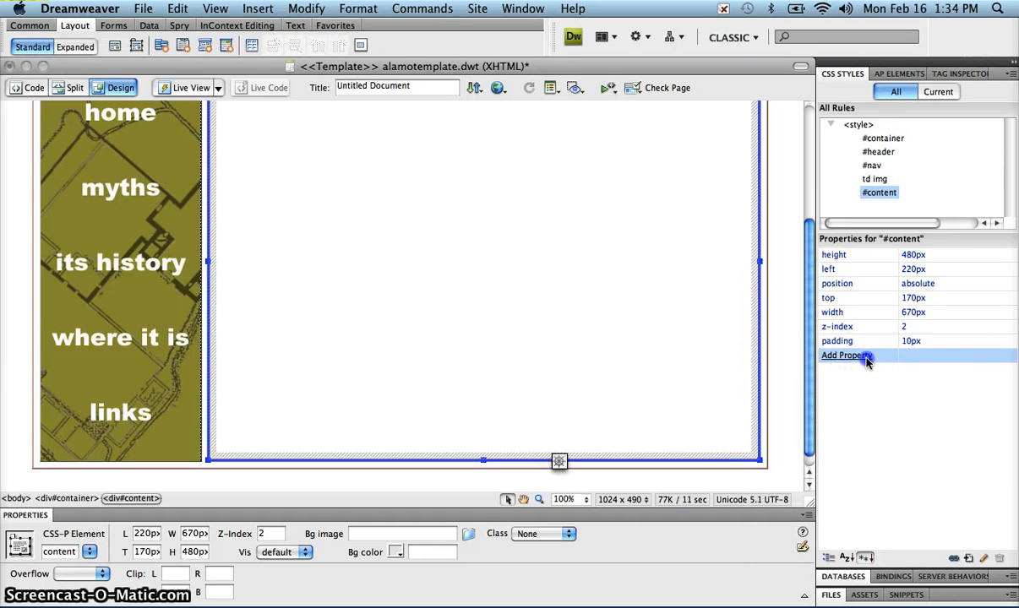
left_click(889, 356)
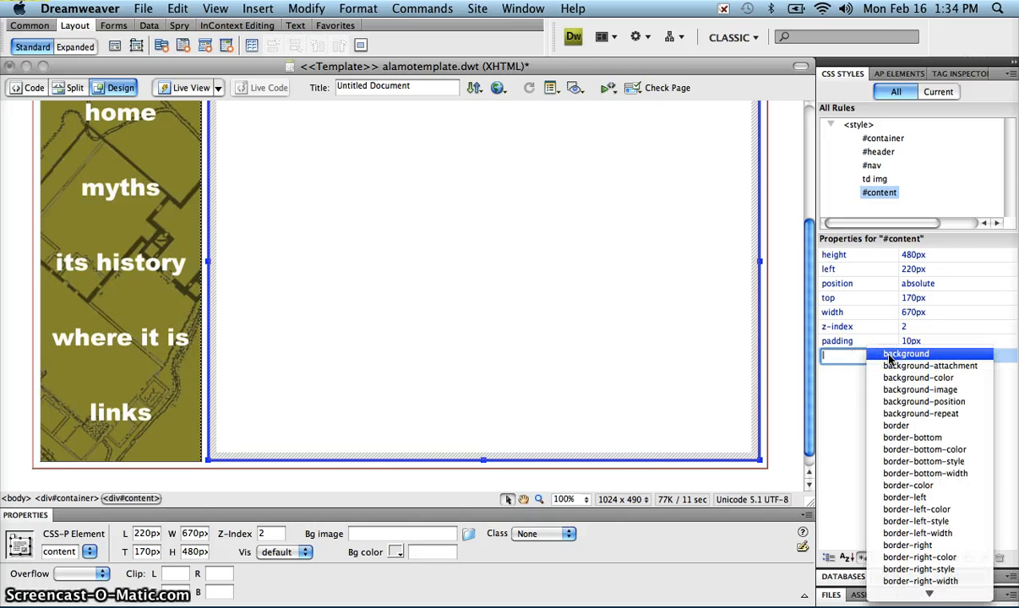
key("o")
key("Return")
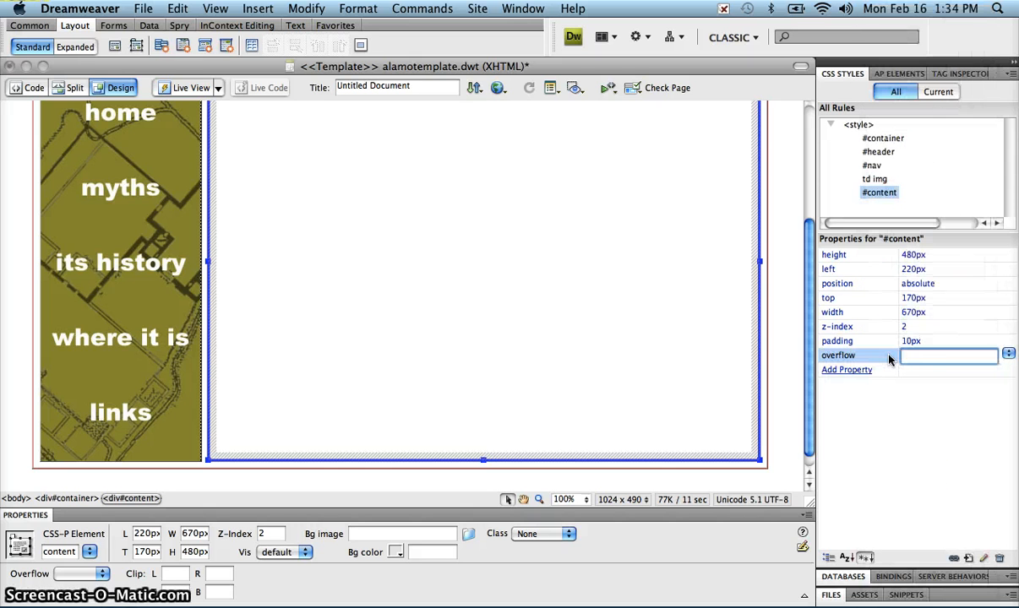
left_click(1009, 355)
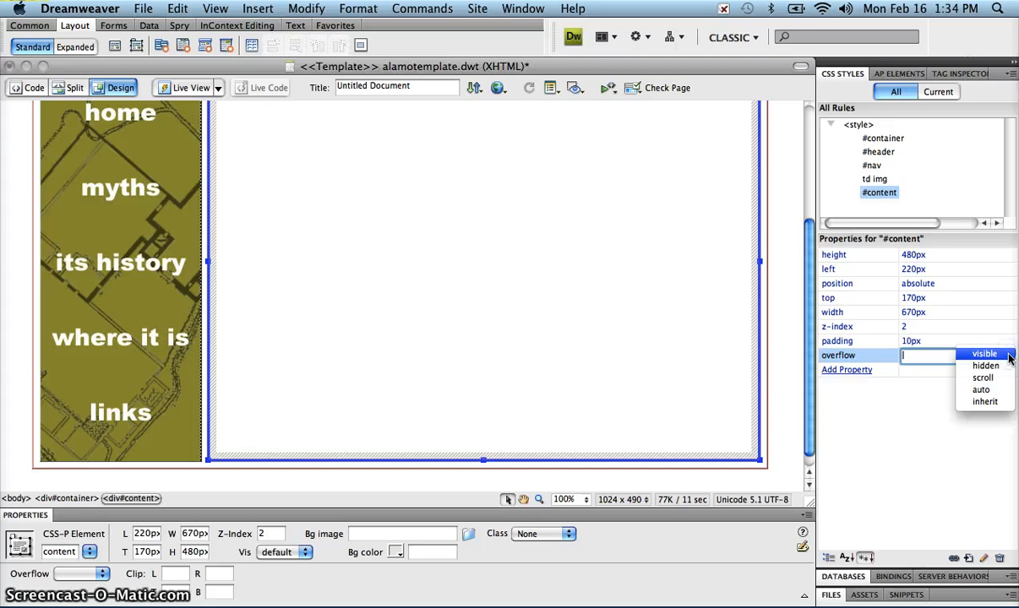
left_click(980, 391)
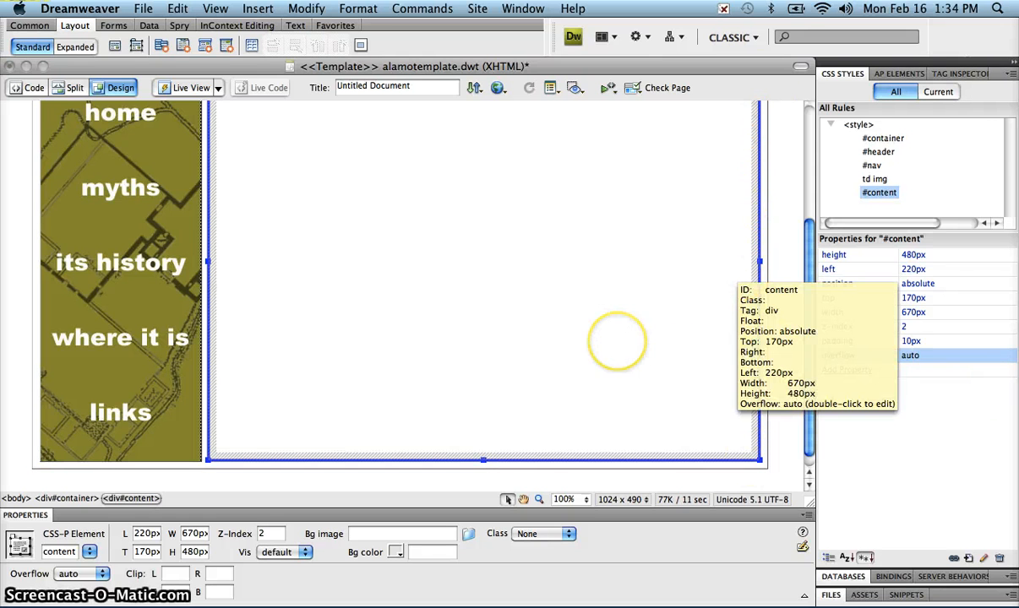
scroll(616, 341, "up", 3)
scroll(213, 188, "down", 5)
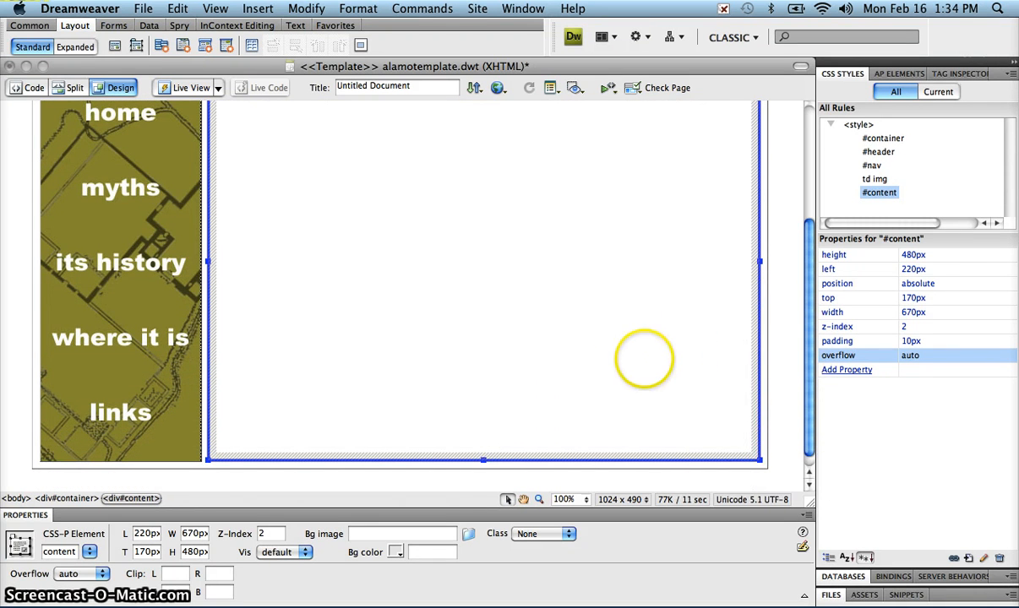
left_click(626, 361)
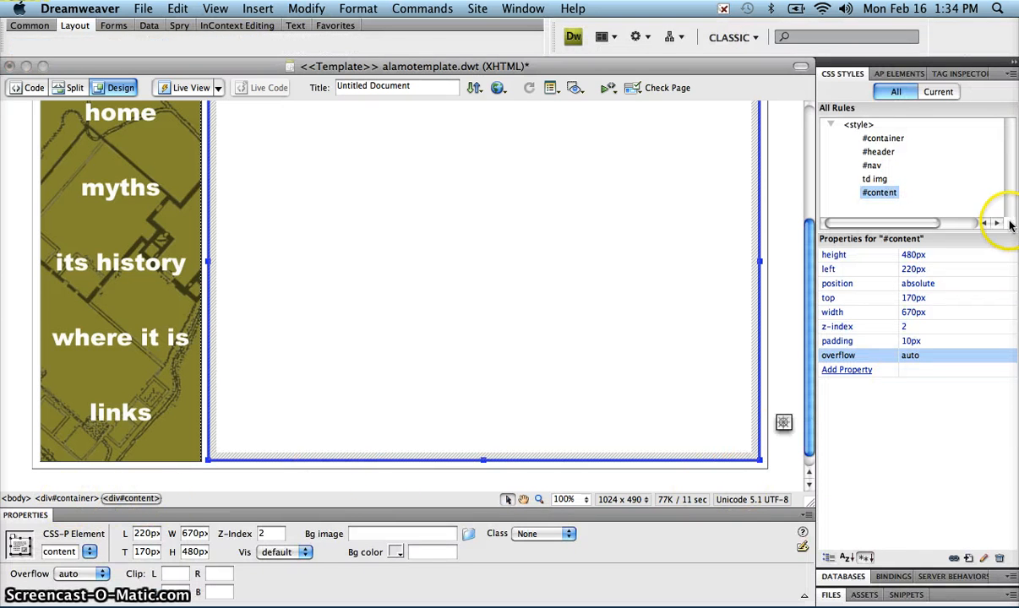
Try a black #000000 background colour on the content div and undo it.
left_click(892, 139)
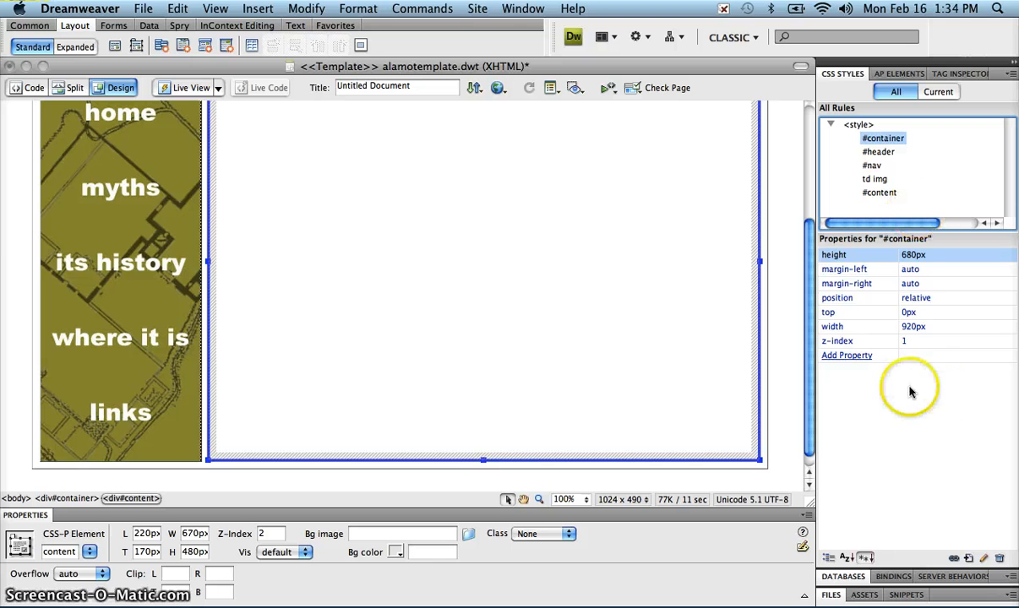
left_click(855, 354)
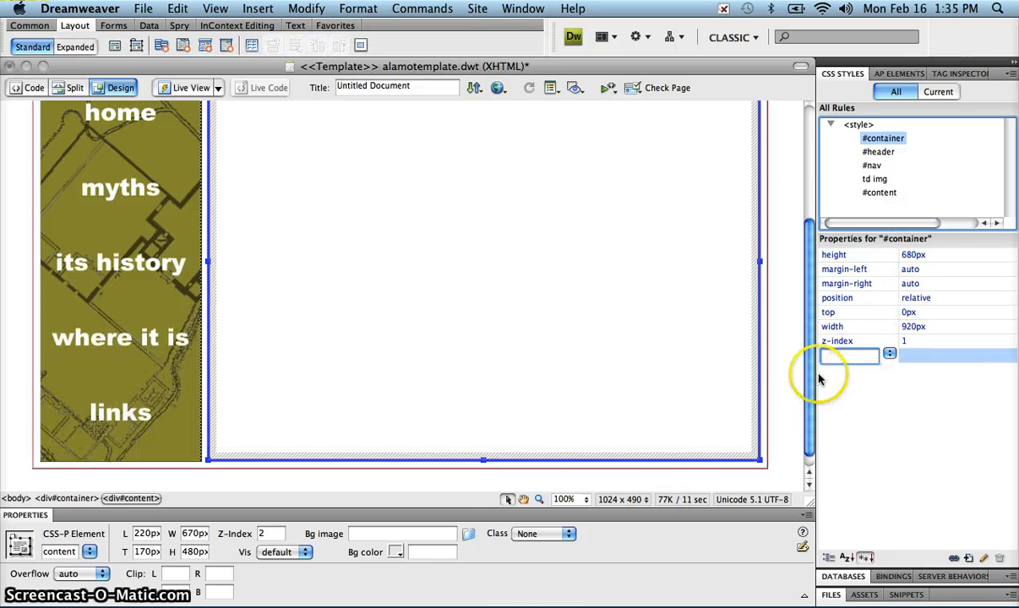
left_click(397, 553)
left_click(395, 519)
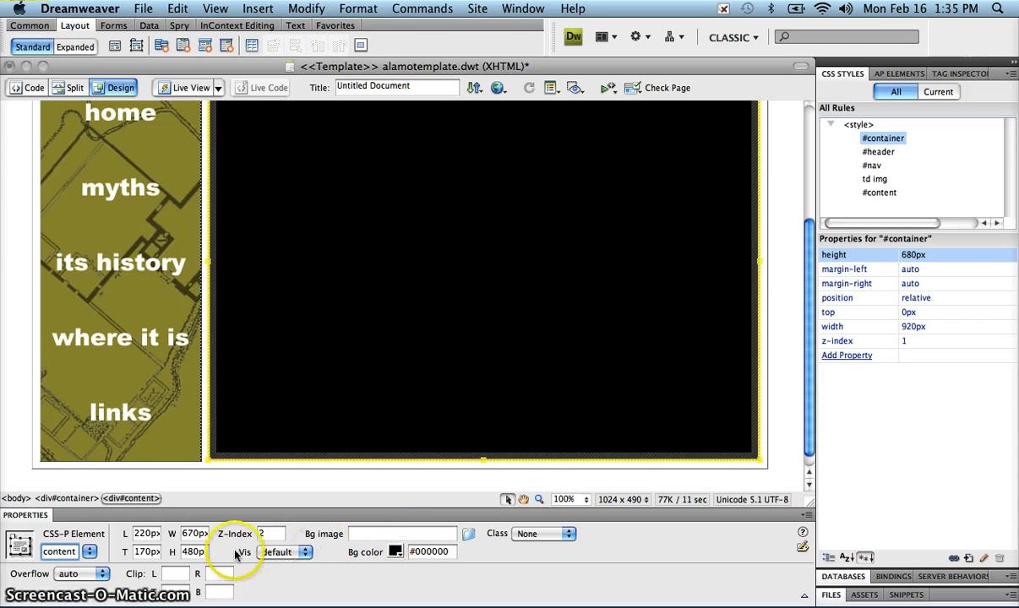
left_click(70, 499)
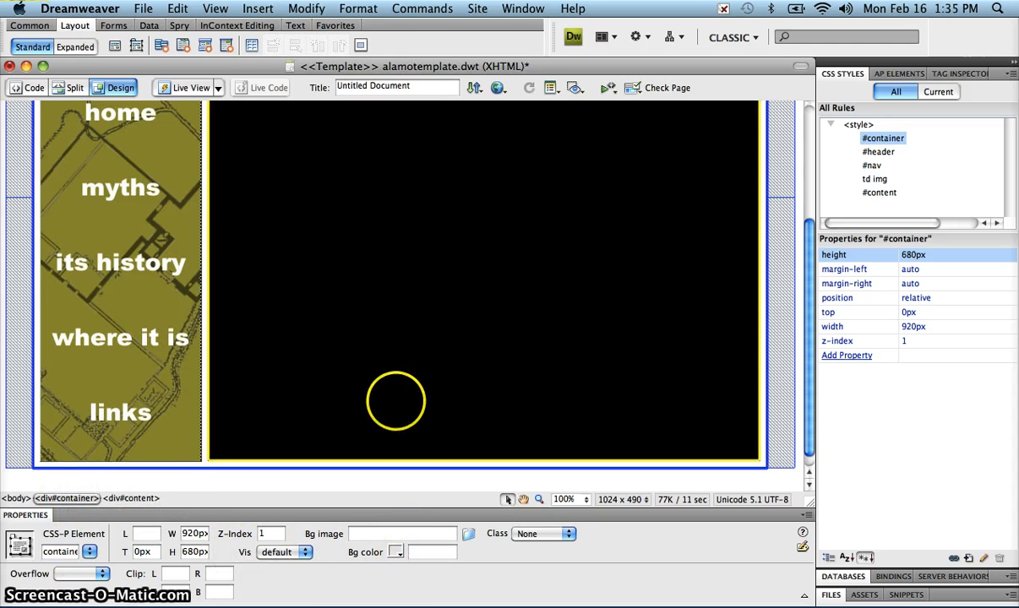
key("super+z")
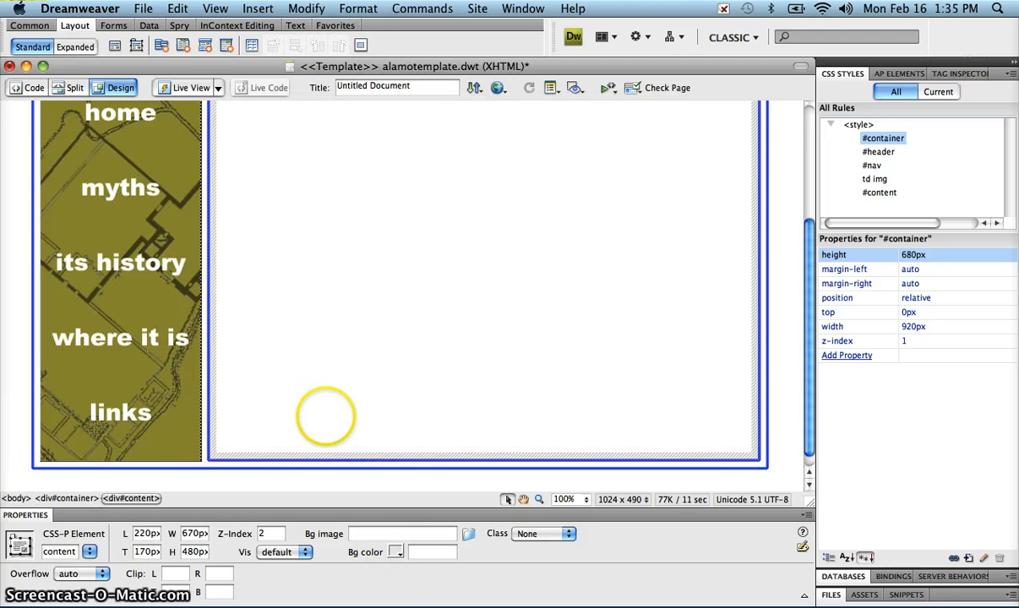
Give the container div a black #000000 background colour.
left_click(78, 499)
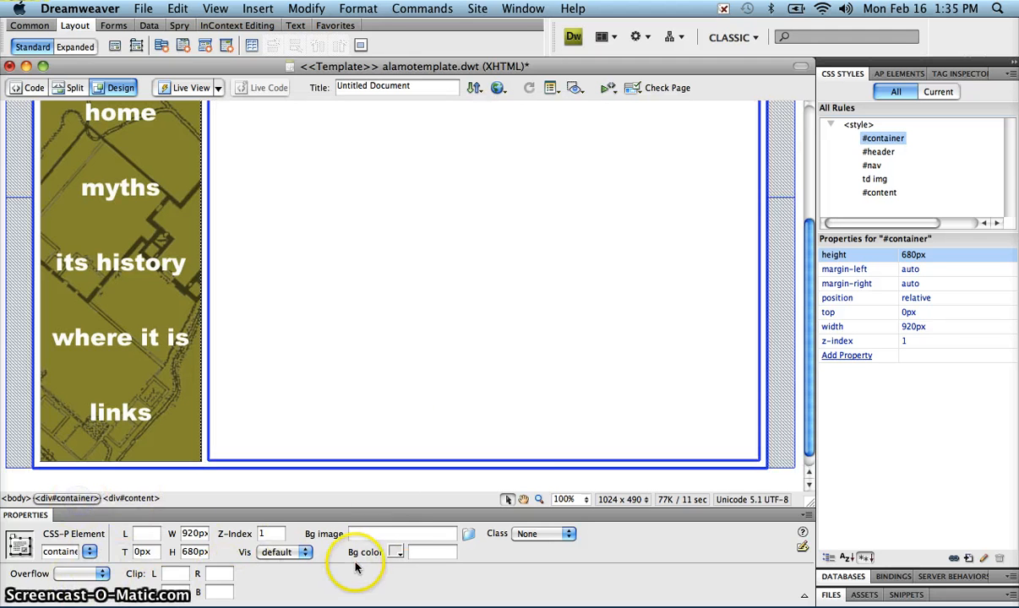
left_click(396, 552)
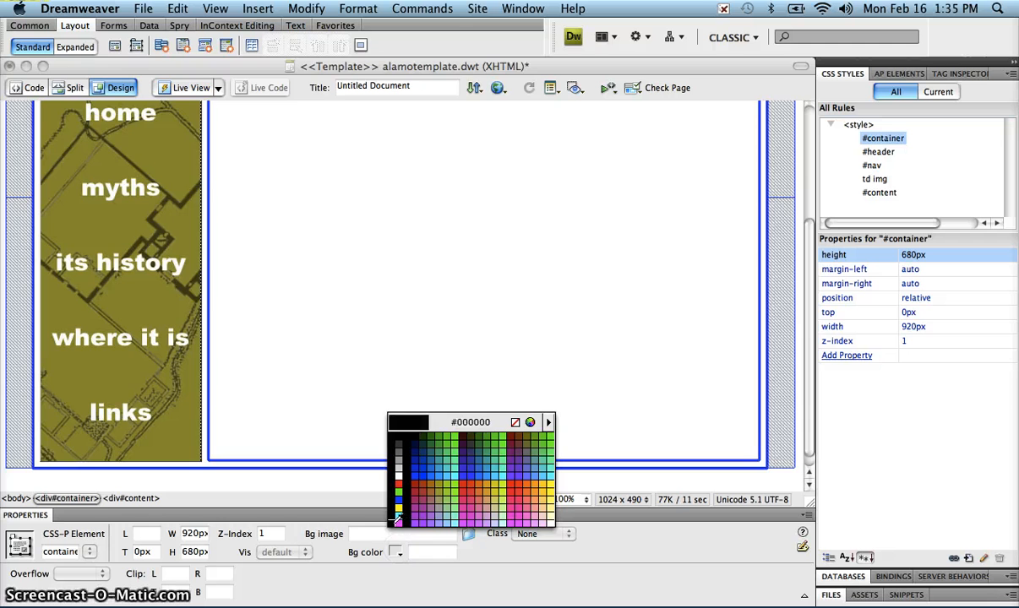
left_click(397, 518)
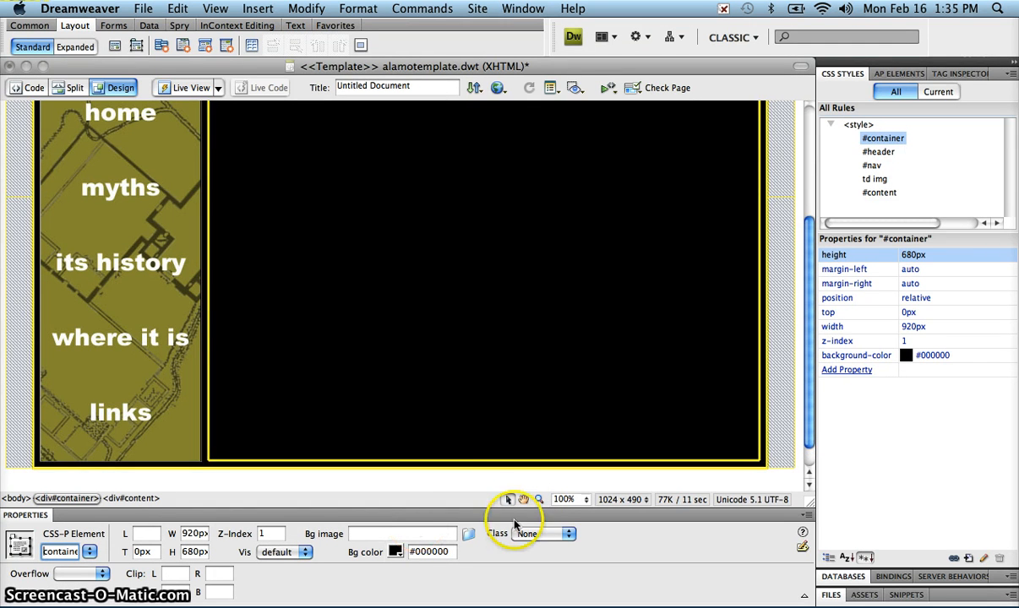
Give the content div a white #FFFFFF background colour.
left_click(502, 439)
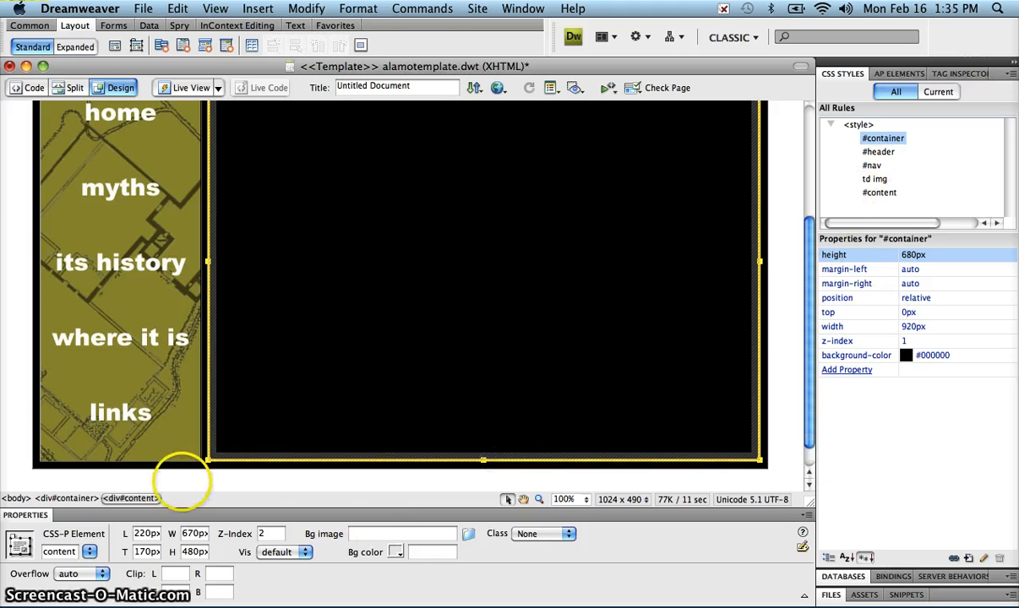
left_click(397, 552)
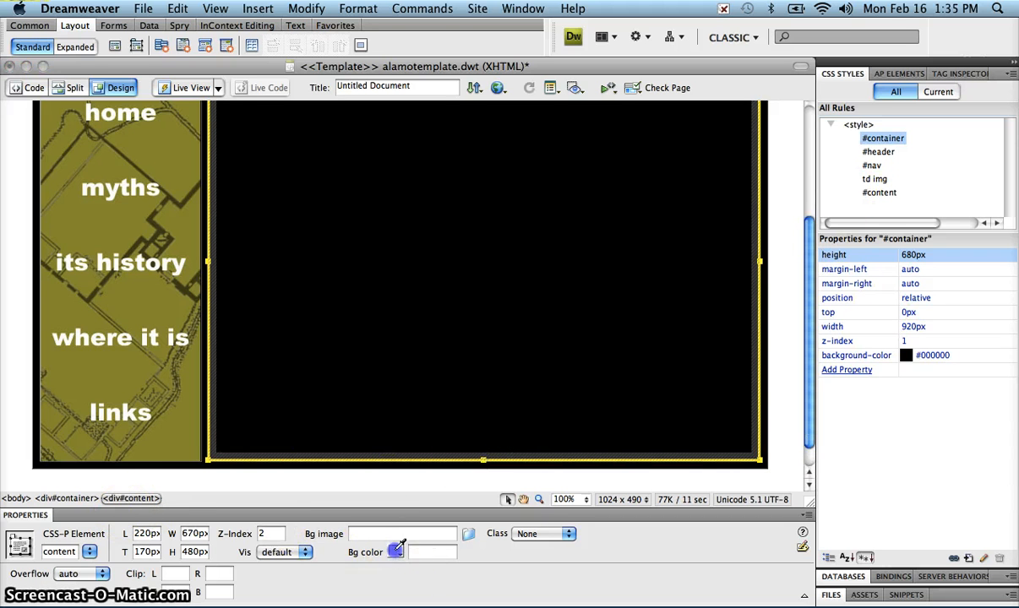
left_click(398, 471)
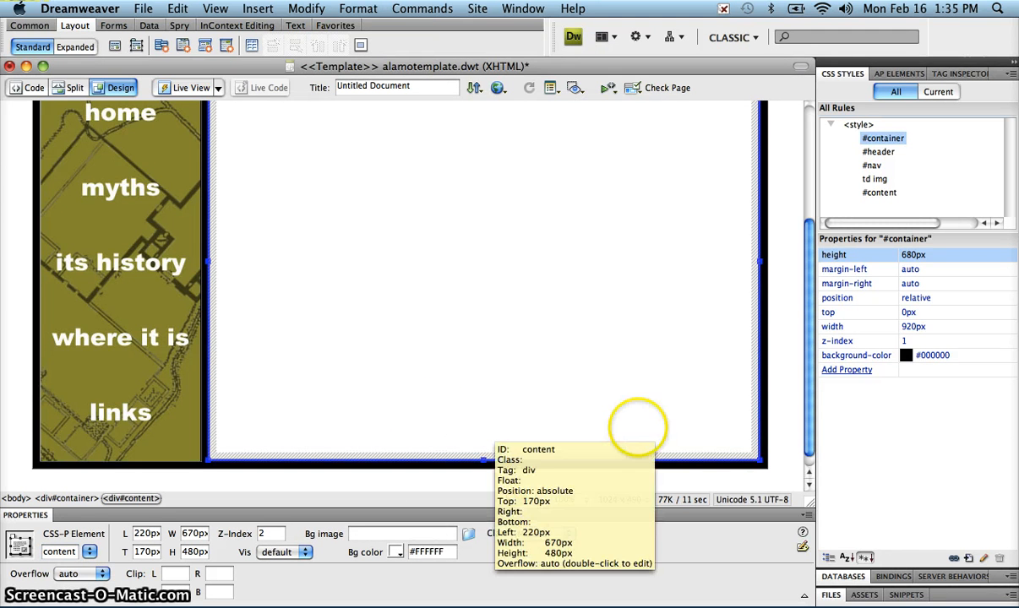
Set the page's CSS background colour to #999966 in the page properties and apply it.
left_click_drag(809, 405, 812, 267)
left_click_drag(826, 303, 823, 242)
left_click(779, 243)
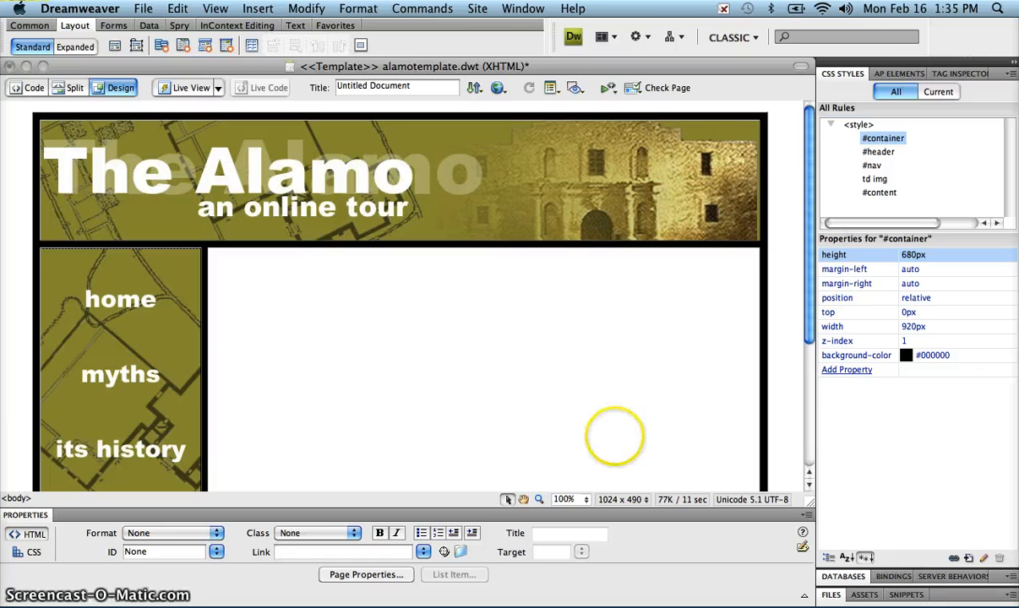
left_click(365, 574)
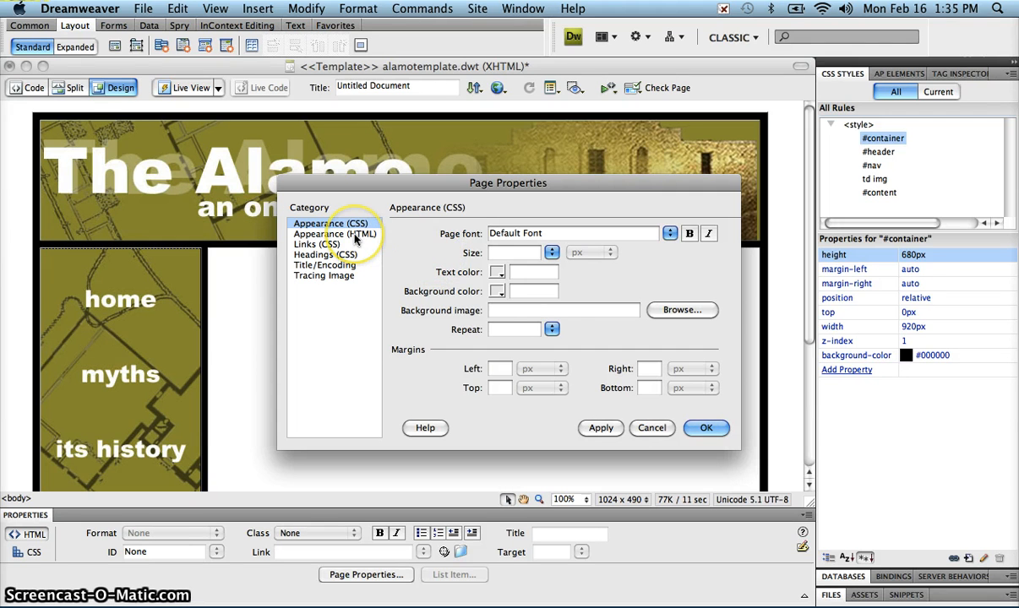
left_click(531, 291)
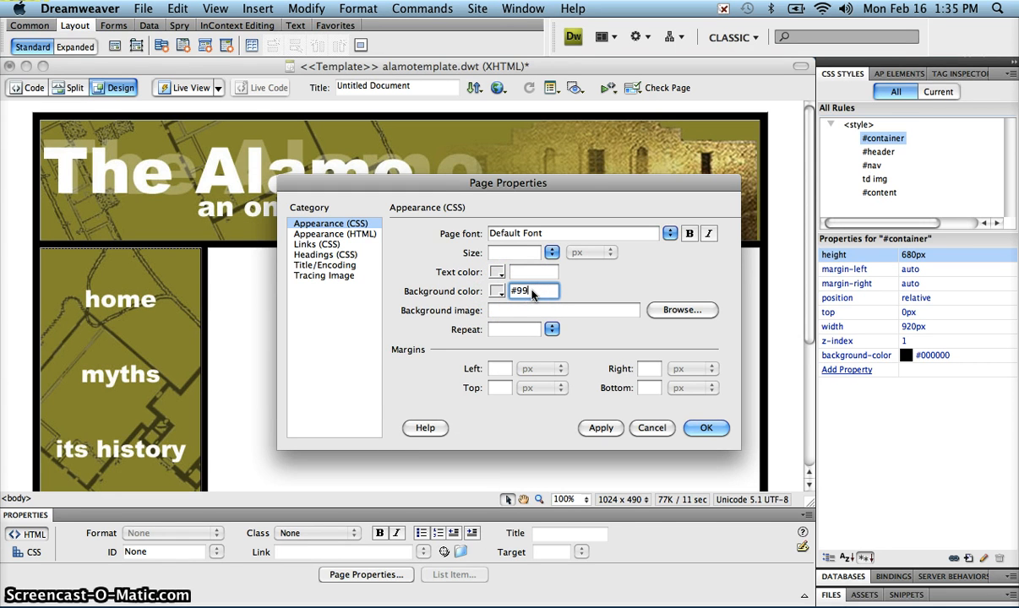
type("#999966")
left_click(605, 429)
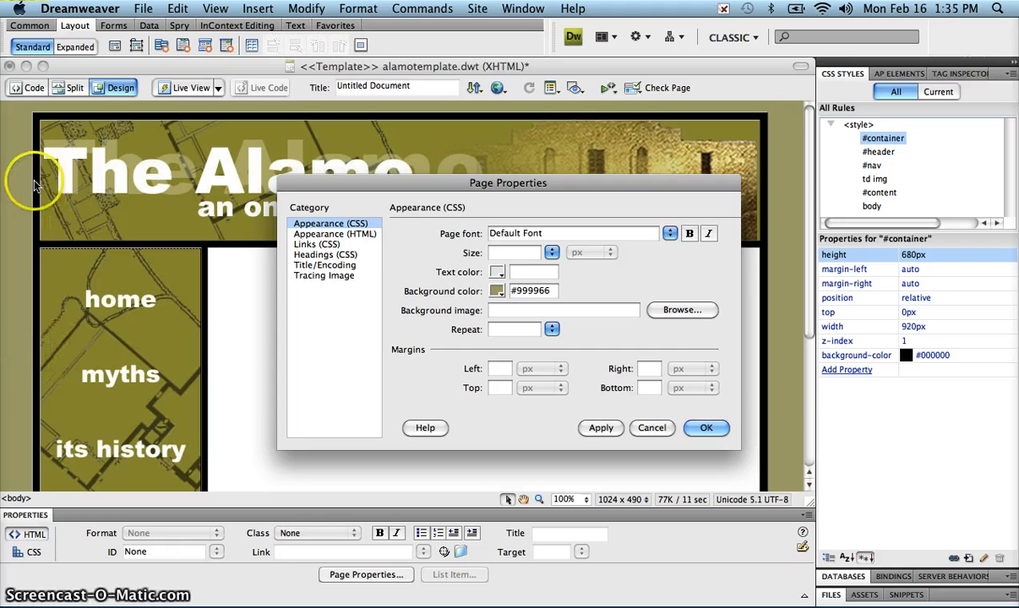
left_click(708, 427)
Save the alamotemplate template, agreeing to continue without any editable regions.
scroll(708, 427, "down", 5)
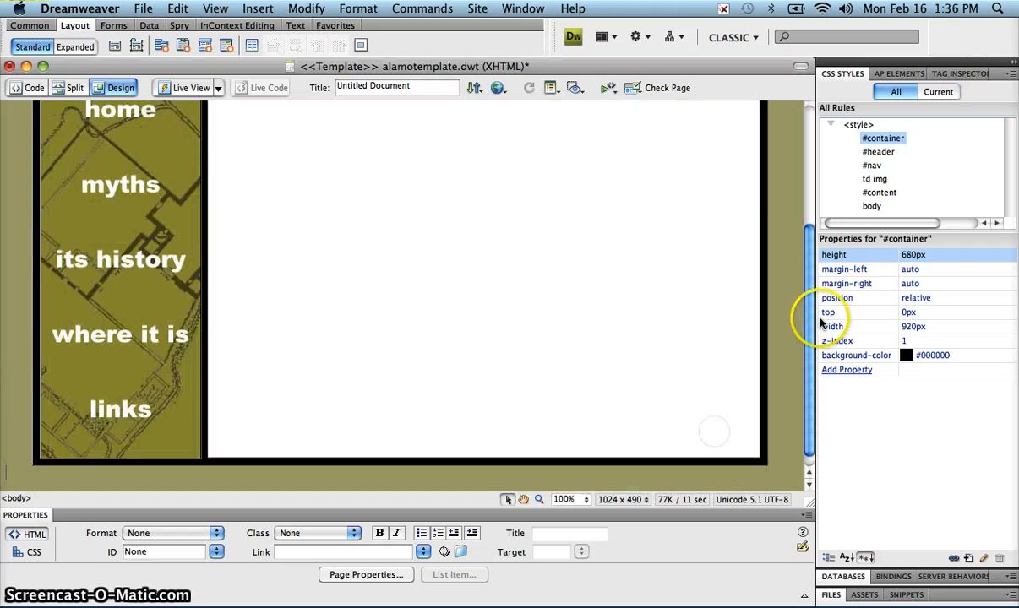
left_click_drag(811, 361, 811, 127)
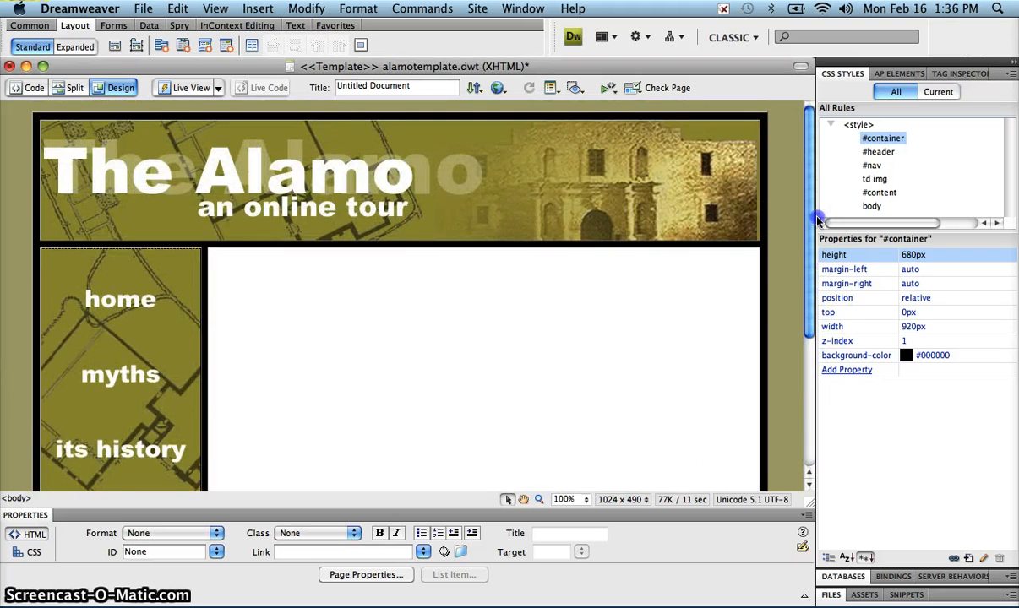
left_click_drag(818, 220, 821, 196)
left_click(680, 289)
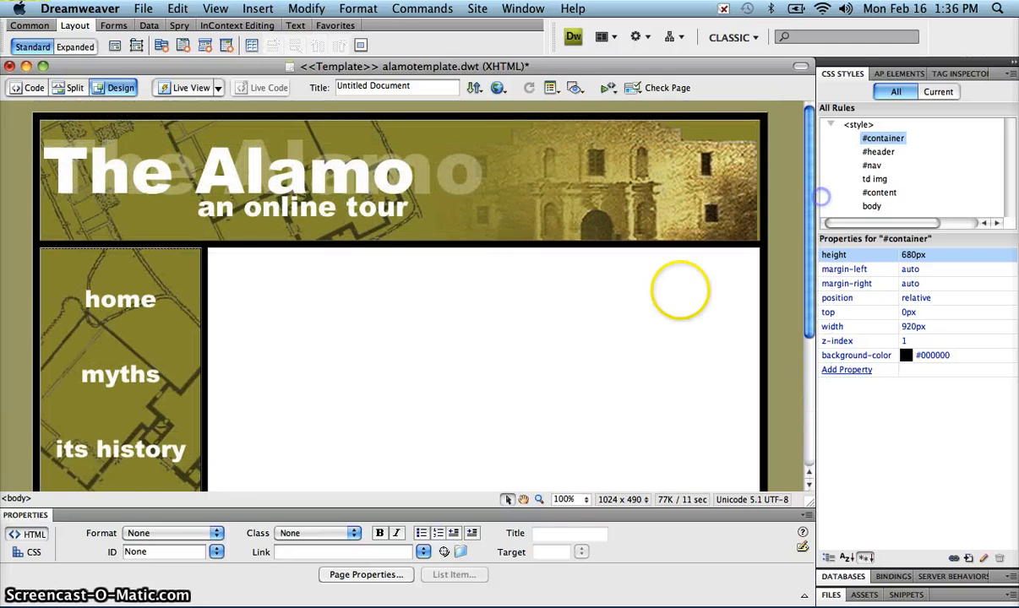
left_click(674, 321)
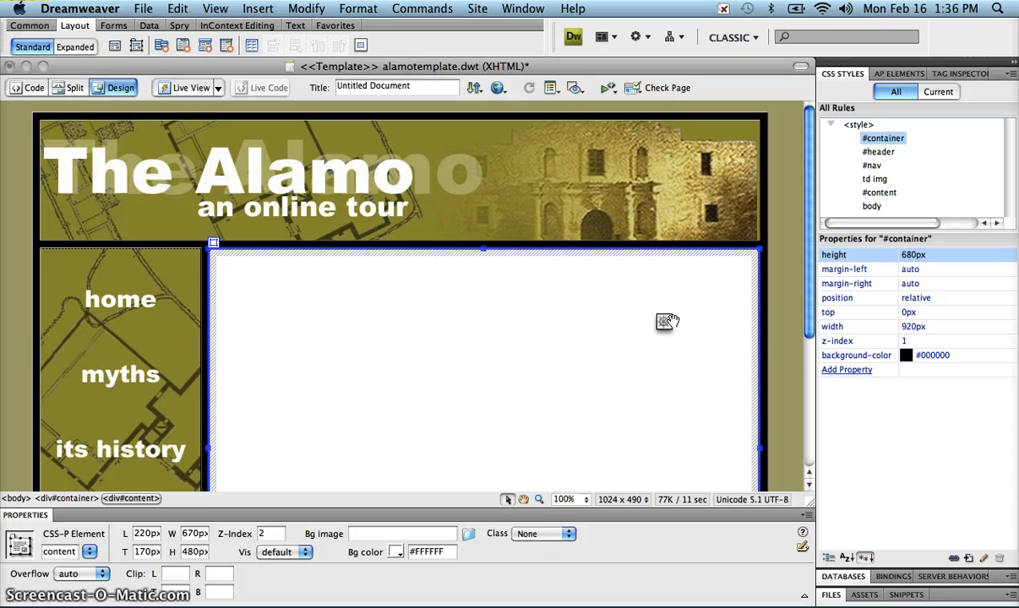
key("super+s")
left_click(647, 364)
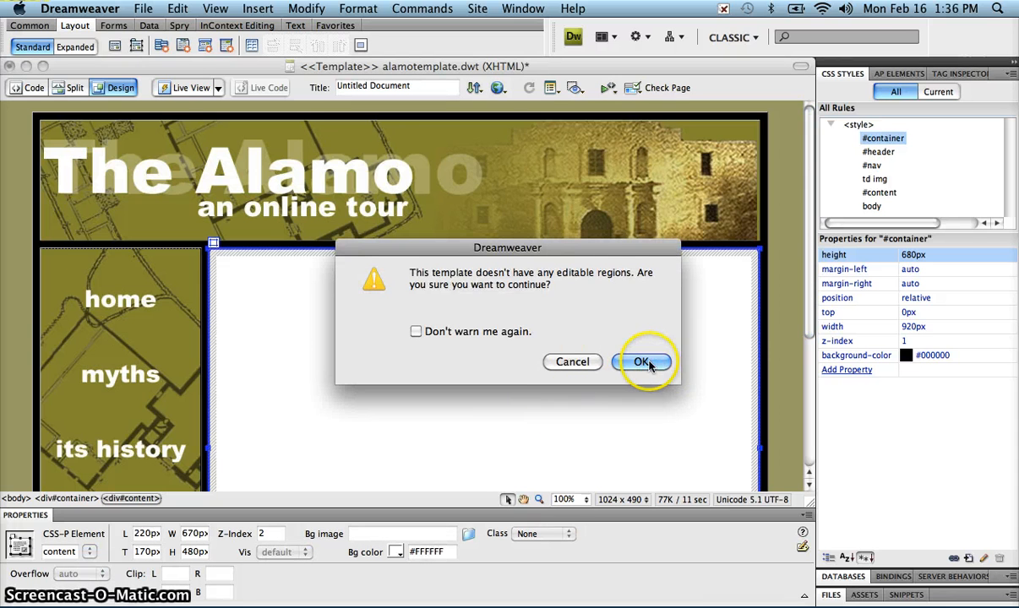